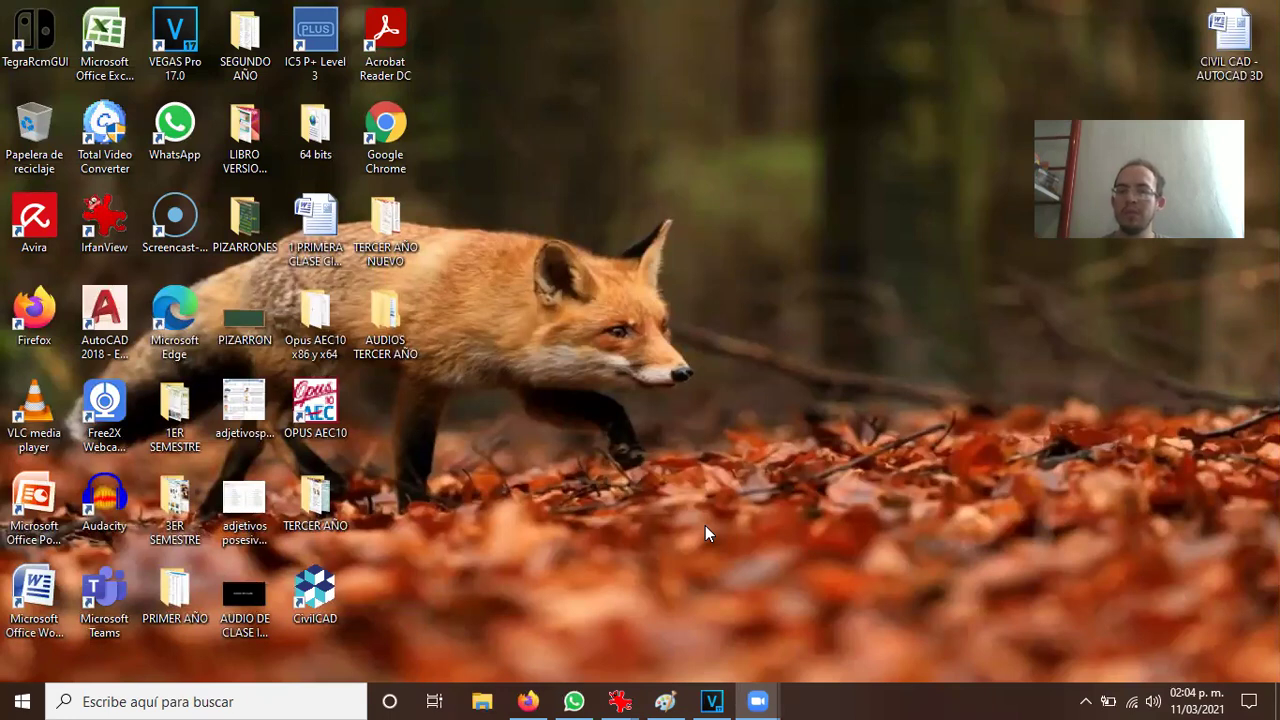
Check the clock, then find and open the Inglés civilcad group chat in WhatsApp
{"action": "left_click", "coordinate": [1174, 696]}
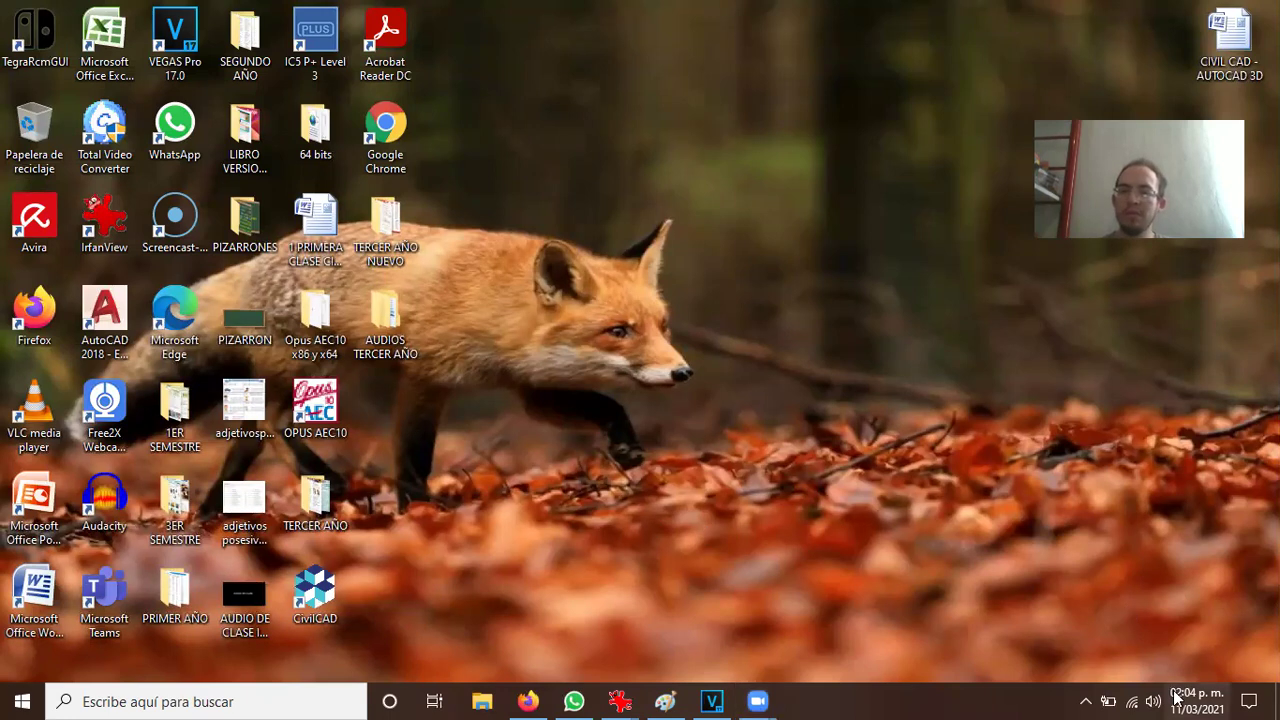
{"action": "left_click", "coordinate": [783, 577]}
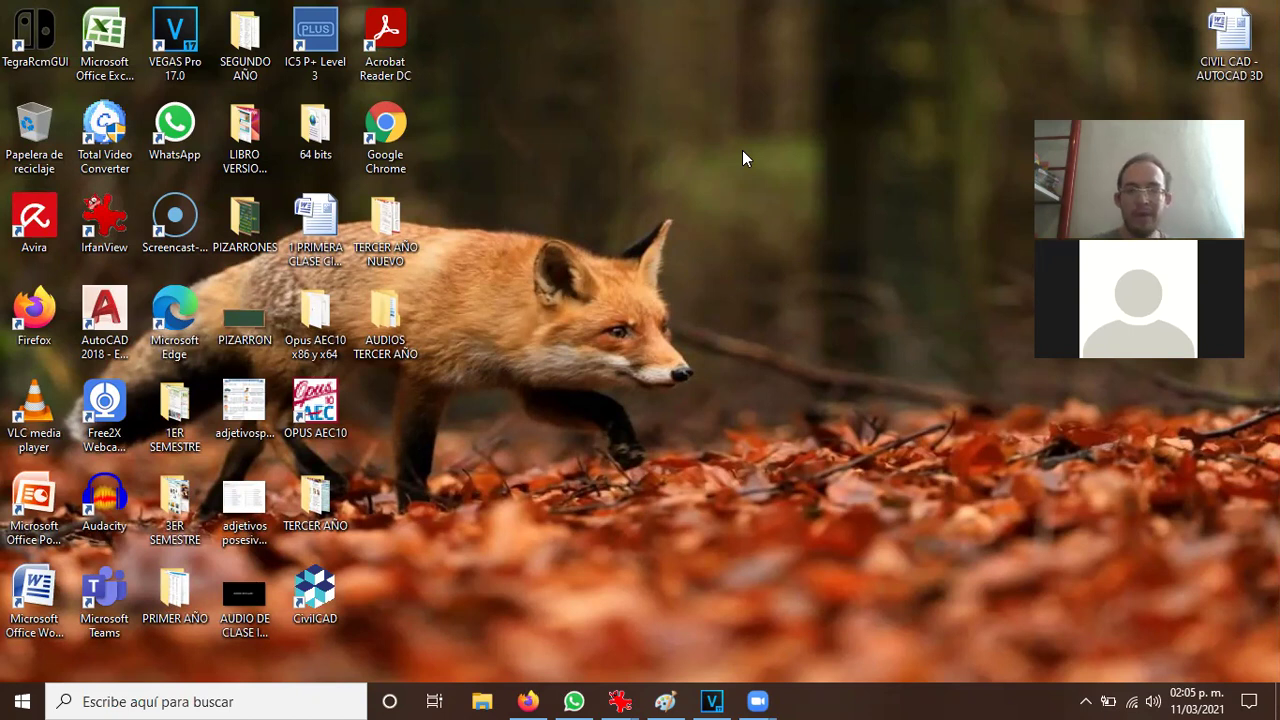
{"action": "left_click", "coordinate": [574, 697]}
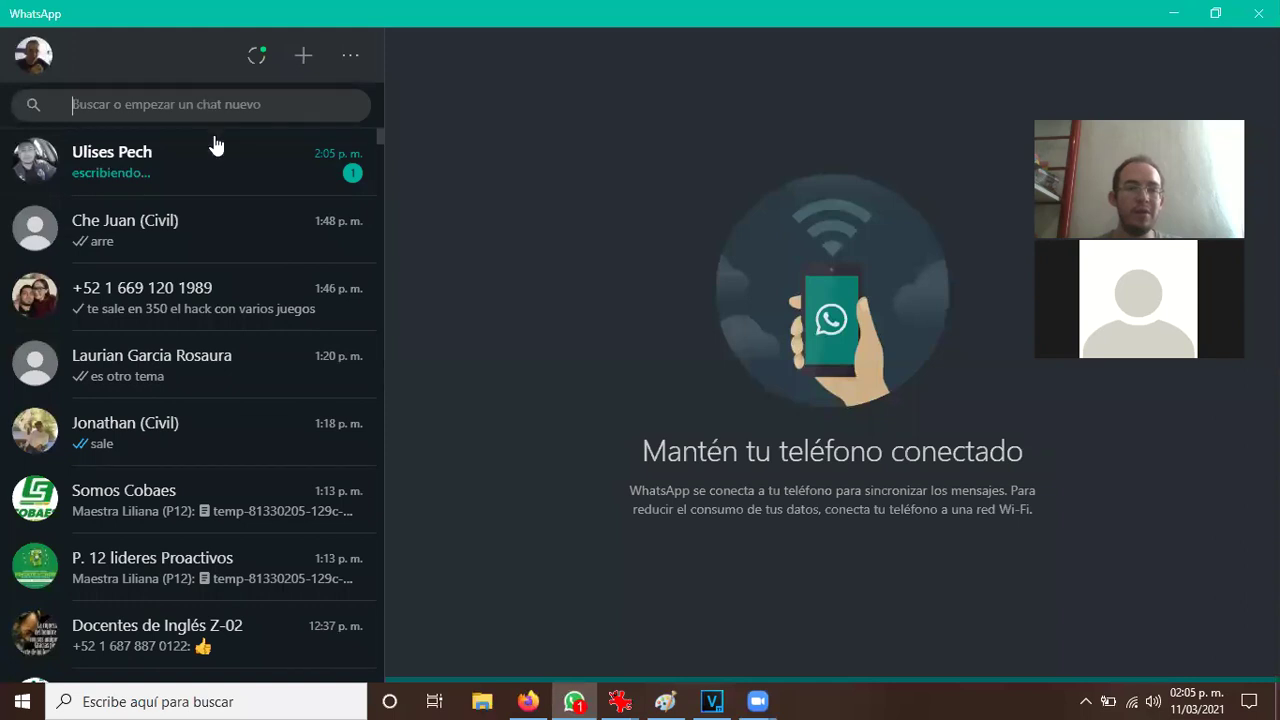
{"action": "left_click", "coordinate": [284, 100]}
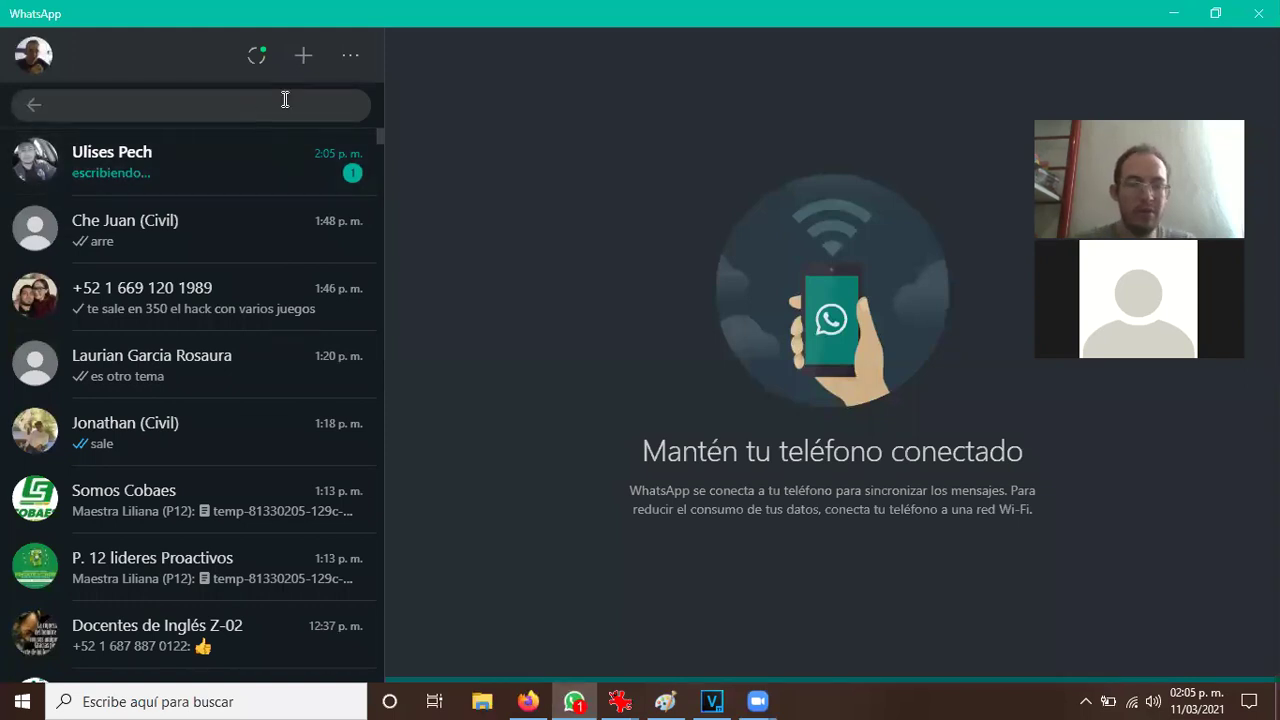
{"action": "type", "text": "civil"}
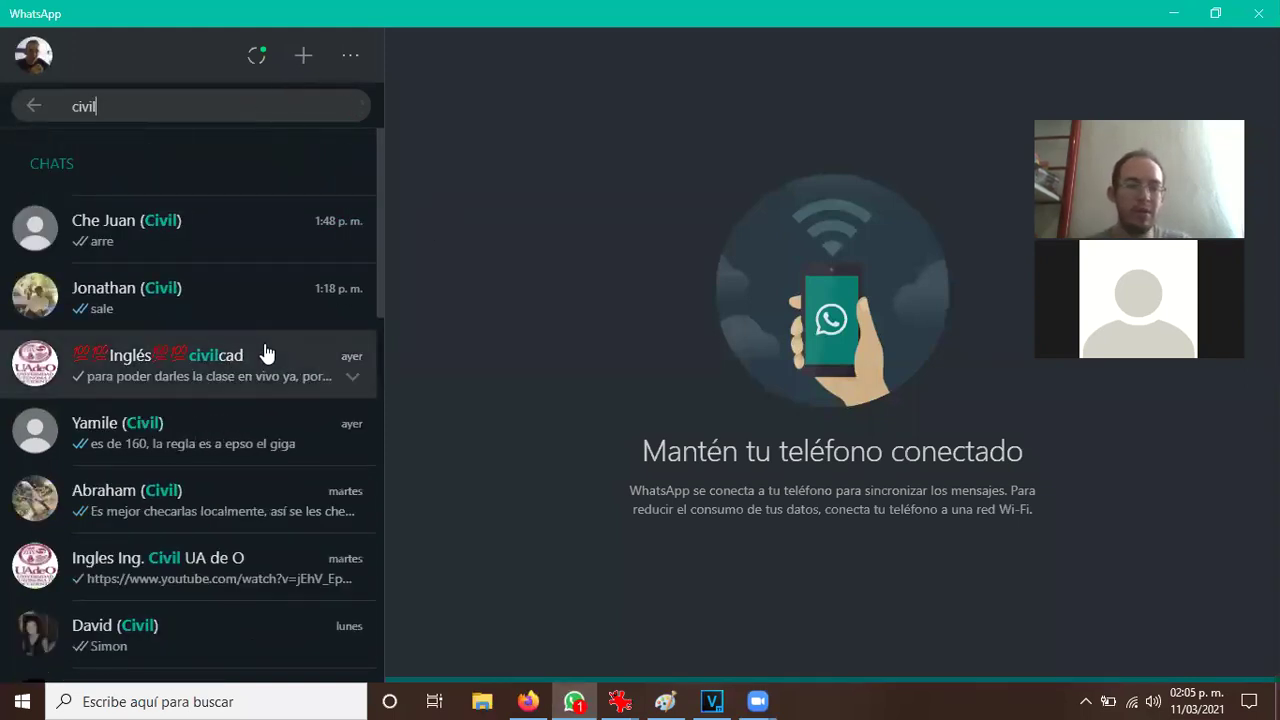
{"action": "left_click", "coordinate": [260, 366]}
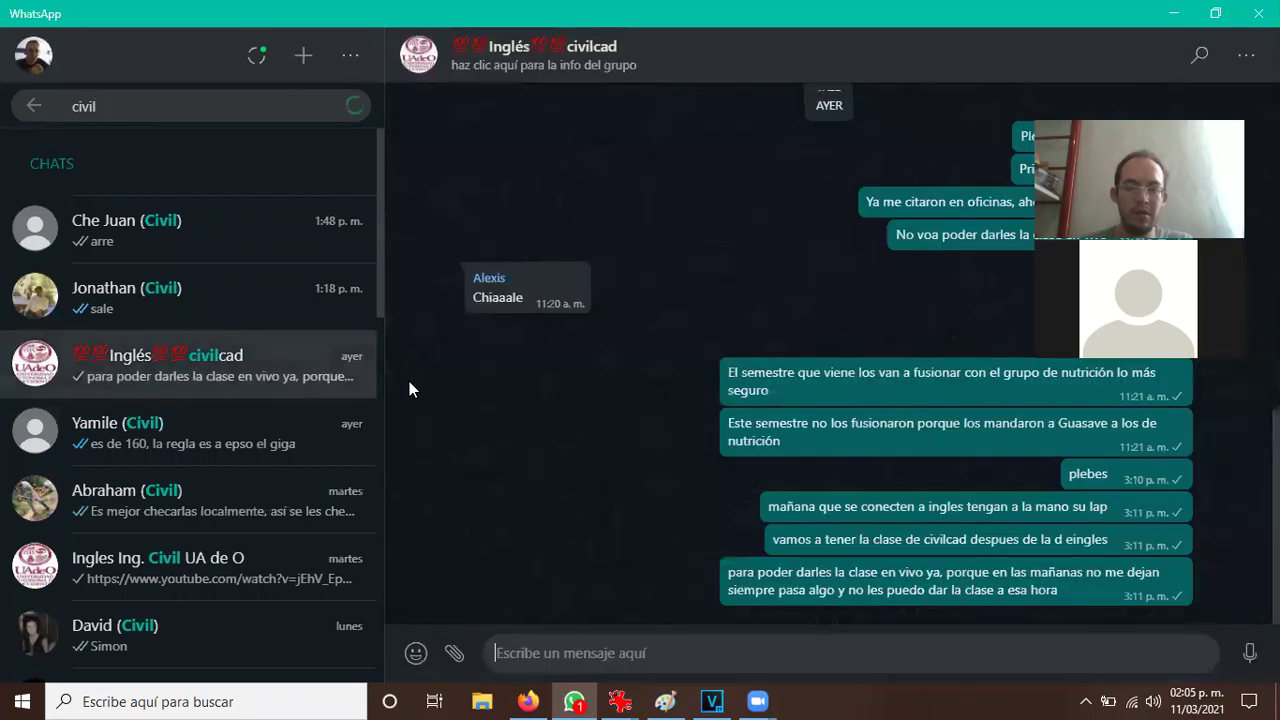
Send 'conectense' to the group and minimize WhatsApp
{"action": "type", "text": "conectense"}
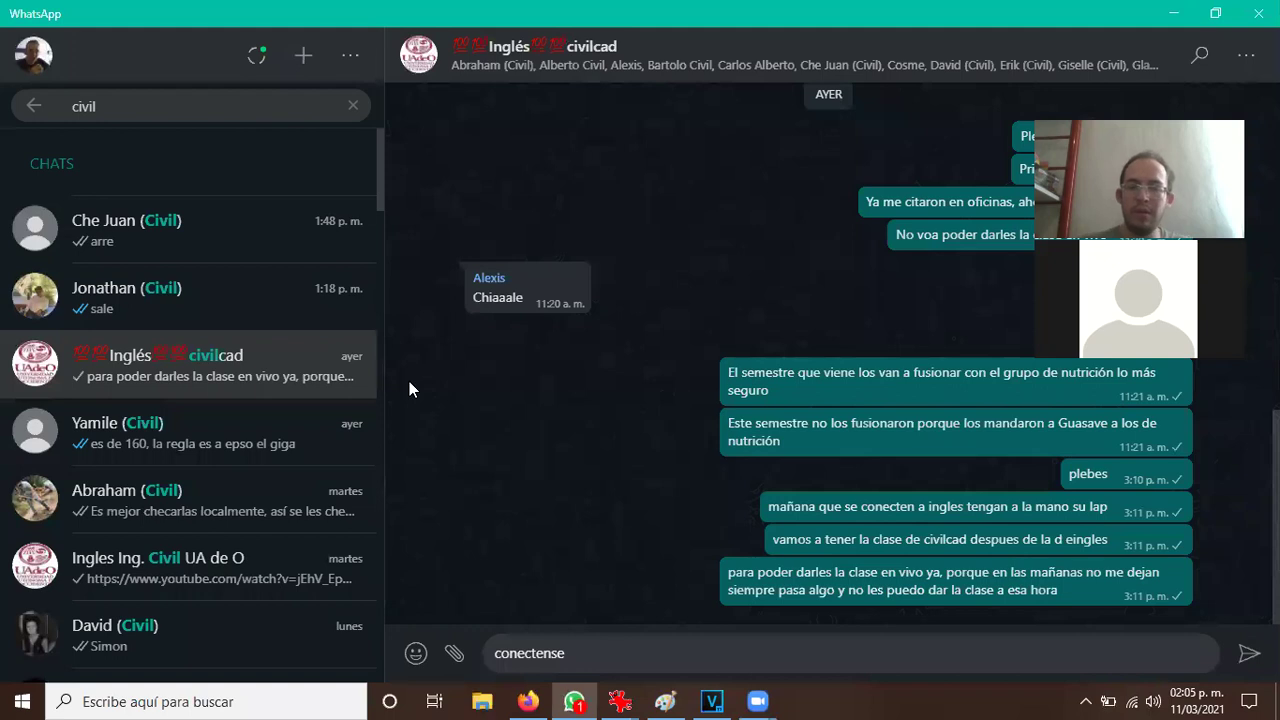
{"action": "key", "text": "Return"}
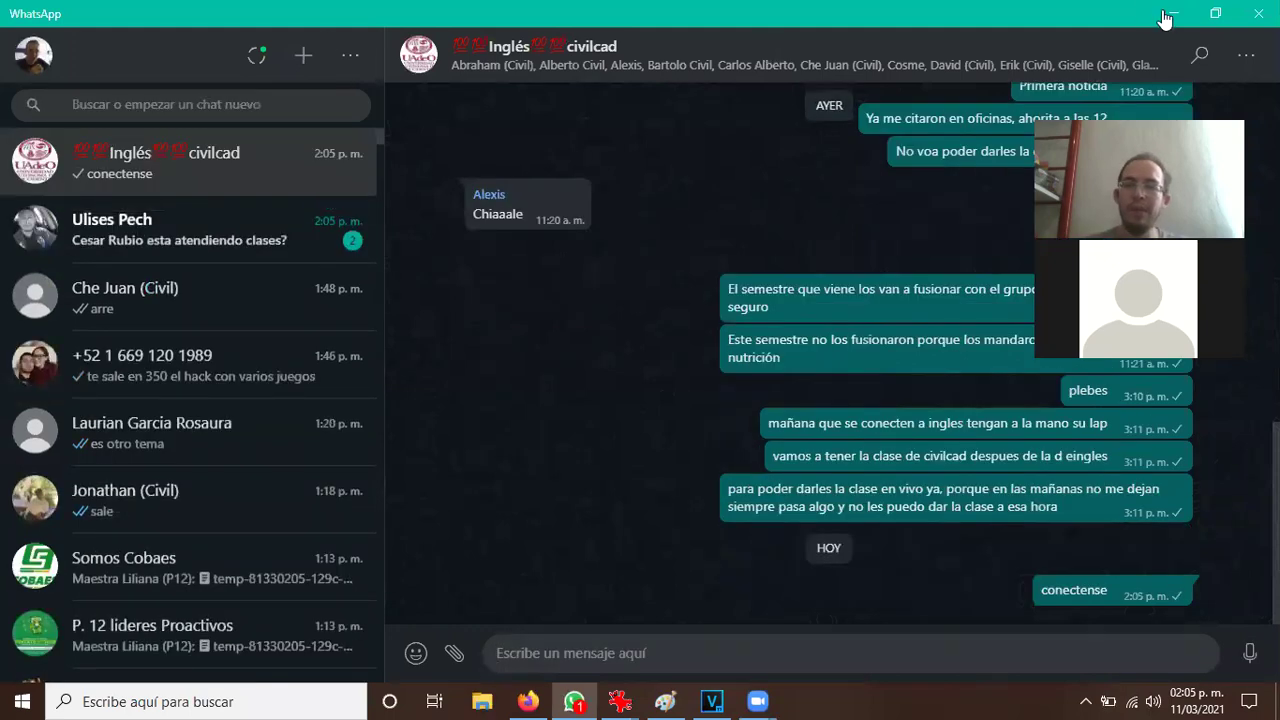
{"action": "left_click", "coordinate": [1166, 18]}
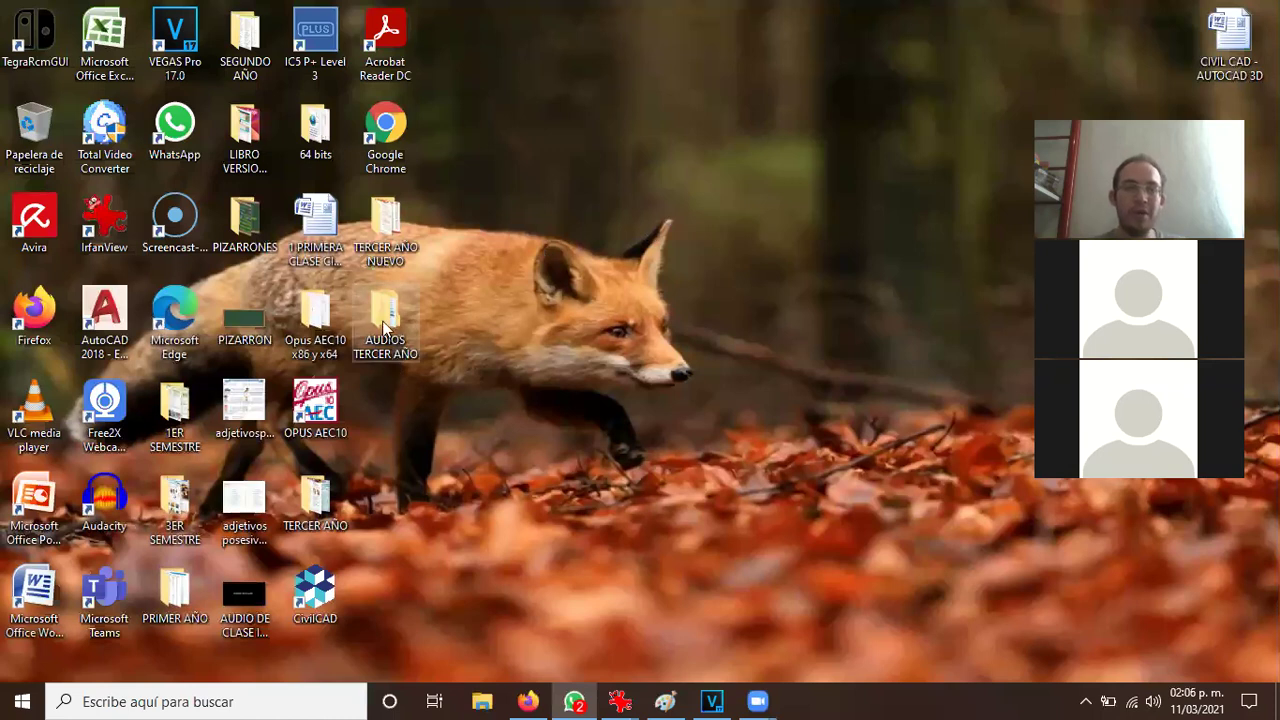
Launch AutoCAD 2018 from the desktop and start a blank drawing with Iniciar dibujo
{"action": "double_click", "coordinate": [100, 315]}
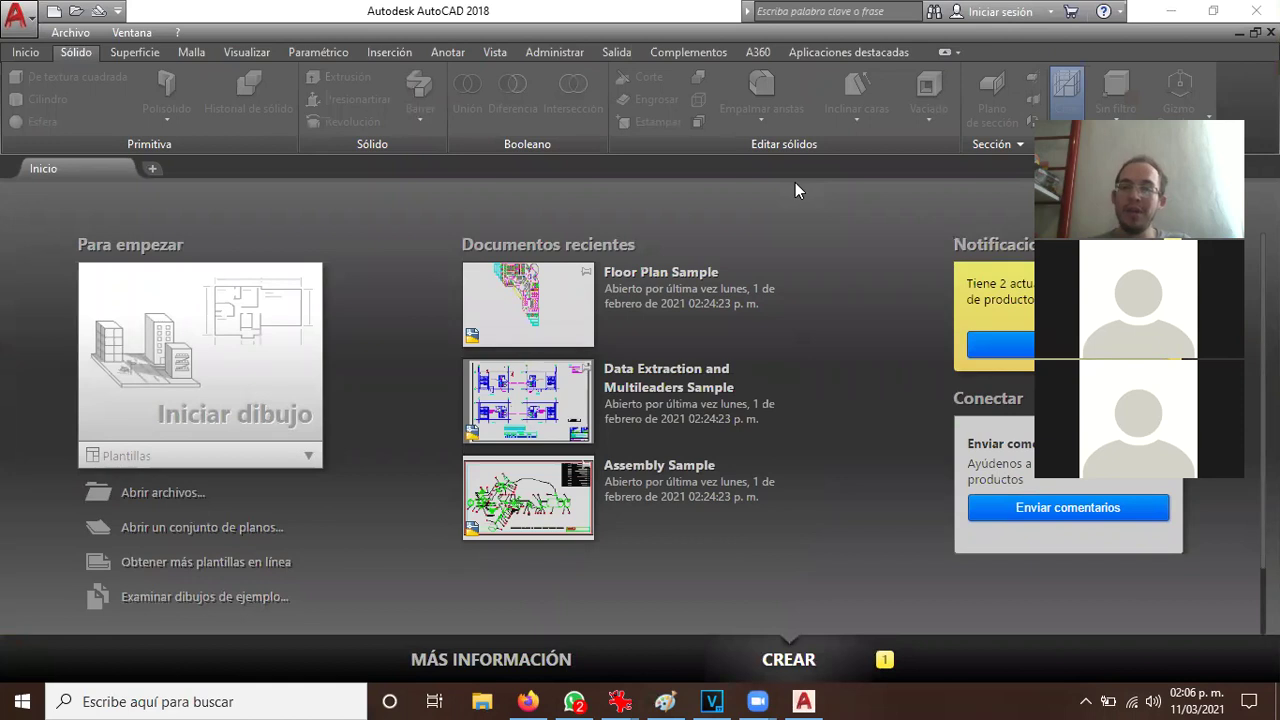
{"action": "left_click", "coordinate": [258, 357]}
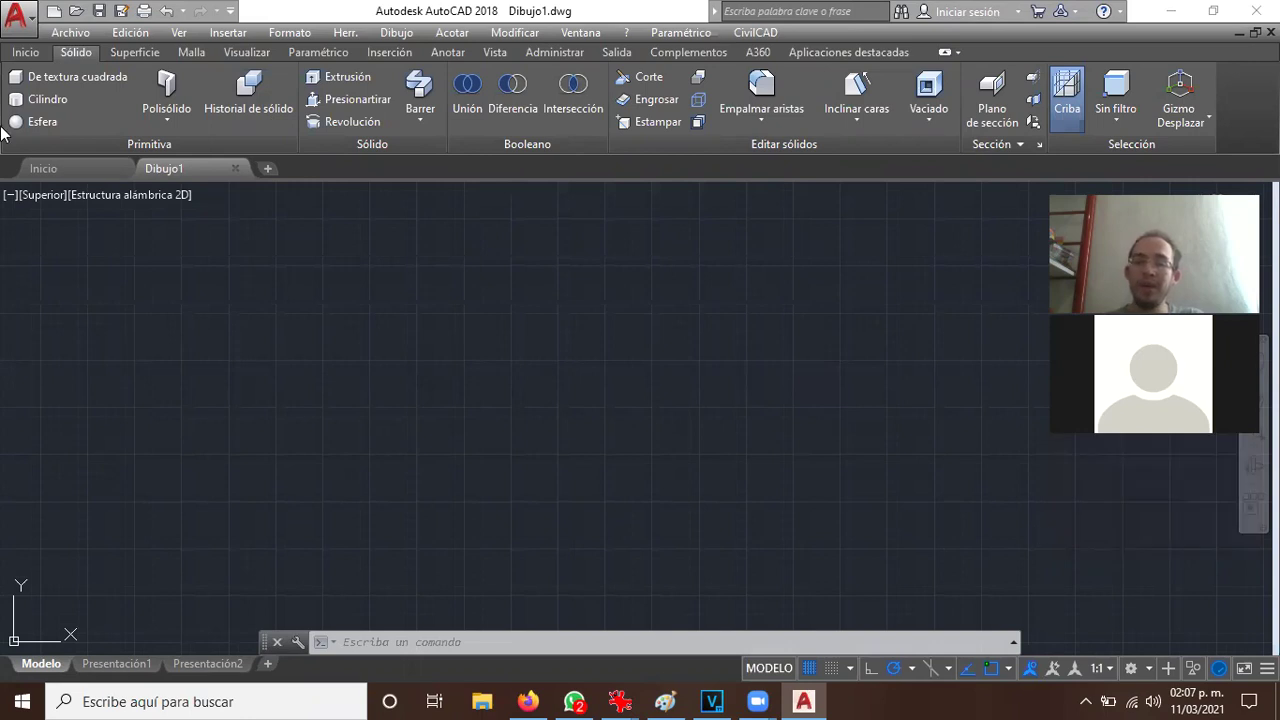
Bring AutoCAD back and browse the home, solid, surface, mesh, visualization and parametric tabs
{"action": "key", "text": "super+d"}
{"action": "left_click", "coordinate": [803, 701]}
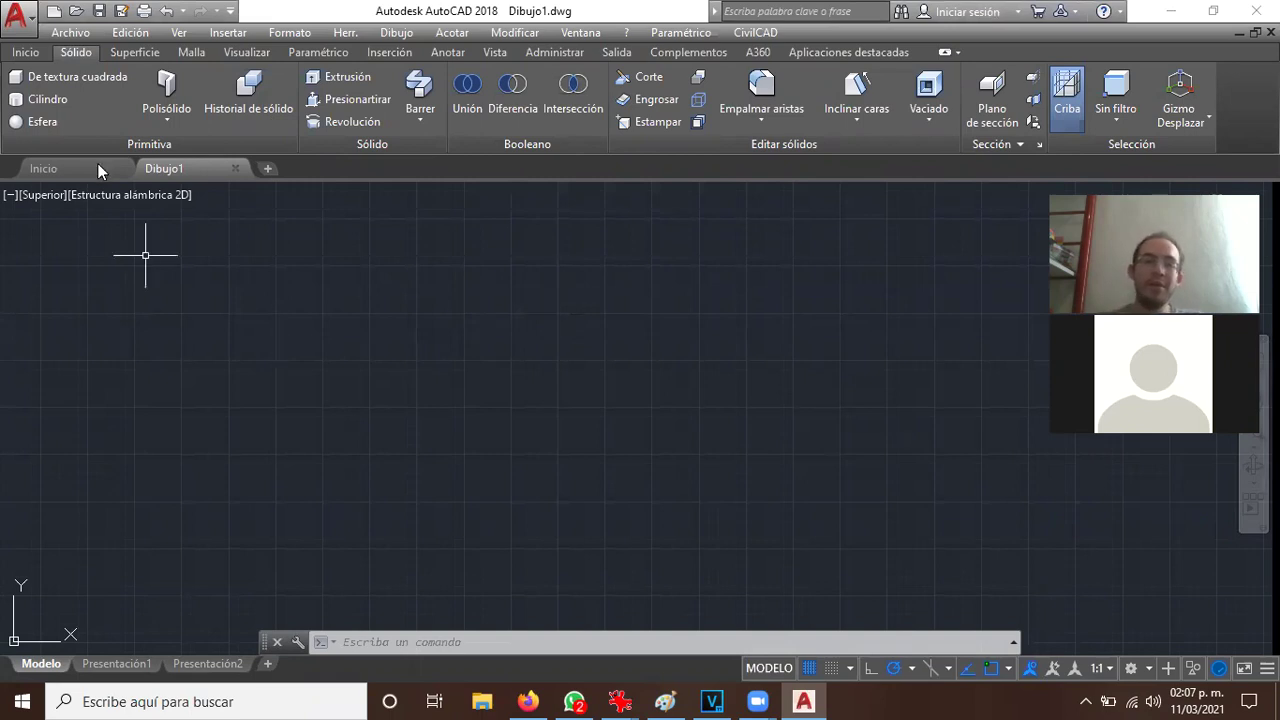
{"action": "left_click", "coordinate": [26, 53]}
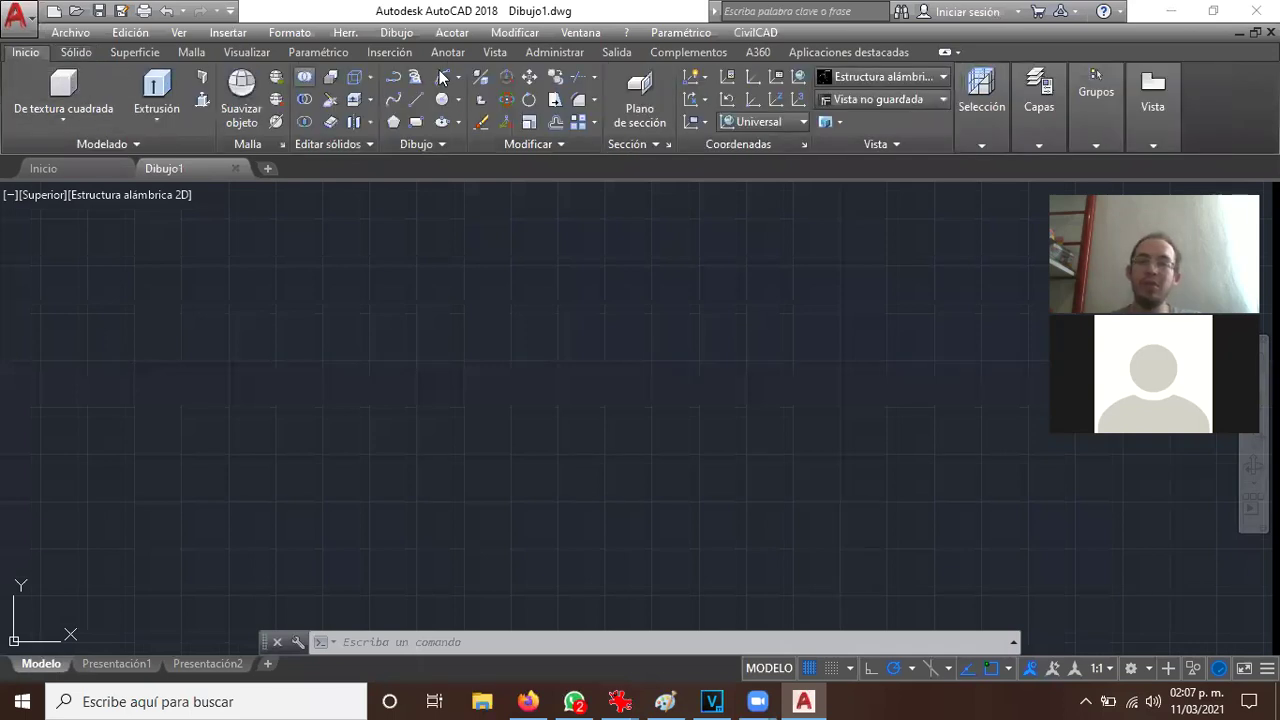
{"action": "left_click", "coordinate": [81, 53]}
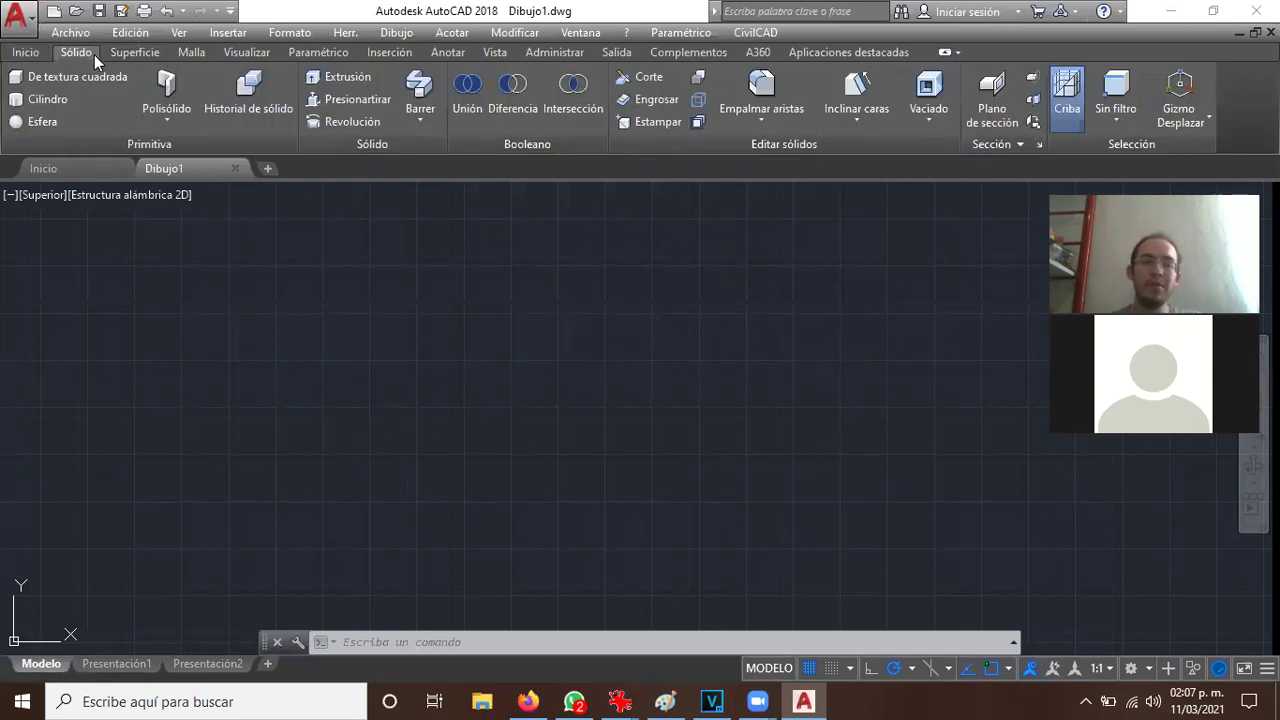
{"action": "left_click", "coordinate": [137, 51]}
{"action": "left_click", "coordinate": [191, 52]}
{"action": "left_click", "coordinate": [246, 52]}
{"action": "left_click", "coordinate": [318, 52]}
Browse the insert through Aplicaciones destacadas tabs, then return to the Inicio tab
{"action": "left_click", "coordinate": [414, 51]}
{"action": "left_click", "coordinate": [449, 52]}
{"action": "left_click", "coordinate": [496, 52]}
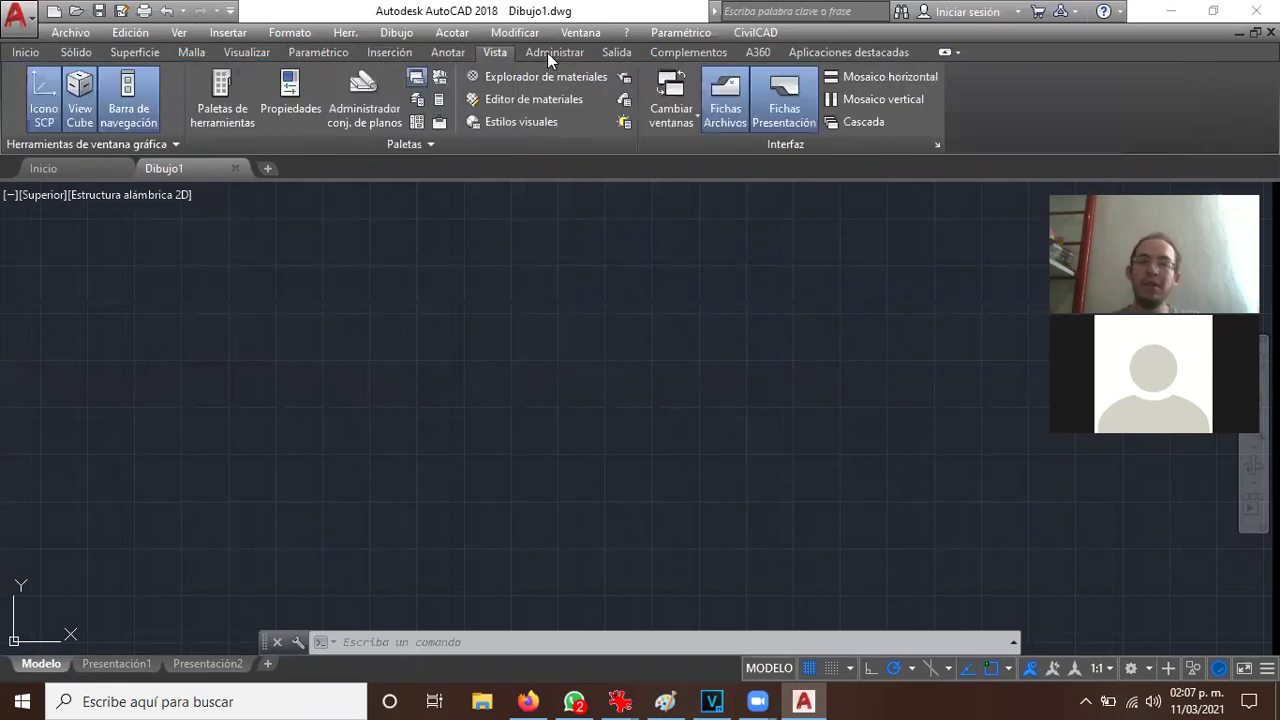
{"action": "left_click", "coordinate": [550, 52]}
{"action": "left_click", "coordinate": [620, 55]}
{"action": "left_click", "coordinate": [690, 54]}
{"action": "left_click", "coordinate": [756, 54]}
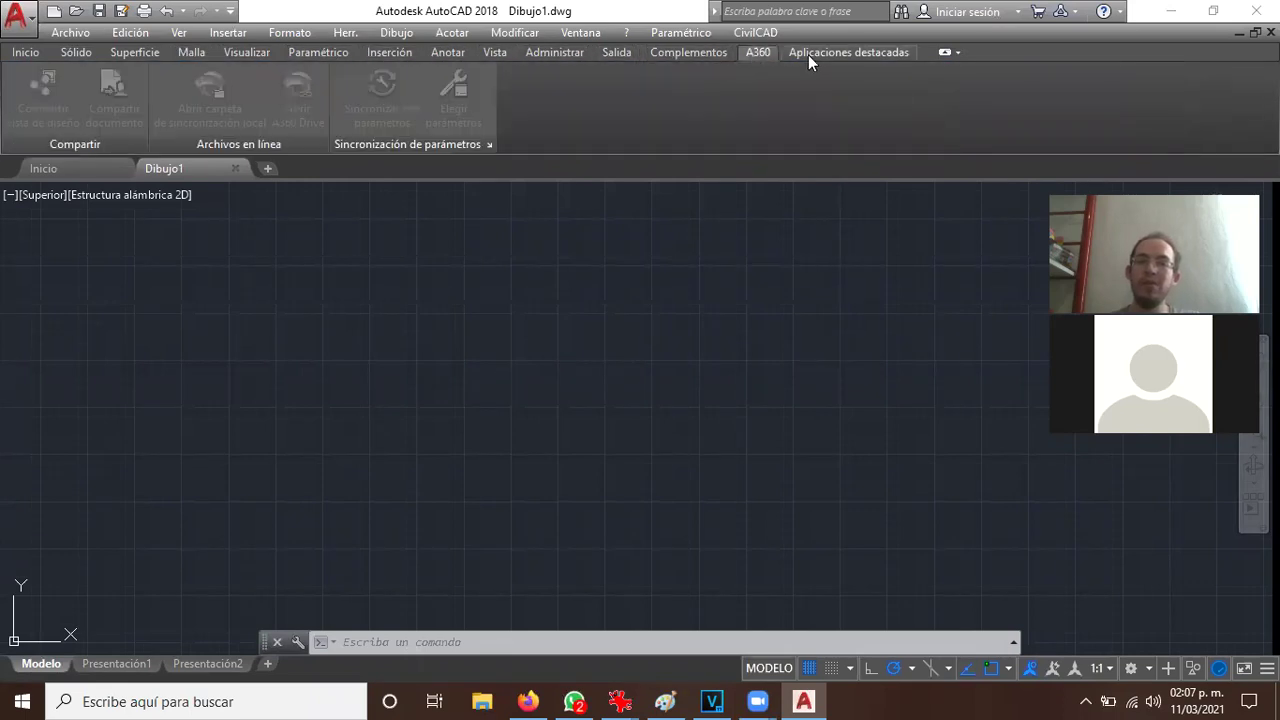
{"action": "left_click", "coordinate": [830, 54]}
{"action": "left_click", "coordinate": [20, 55]}
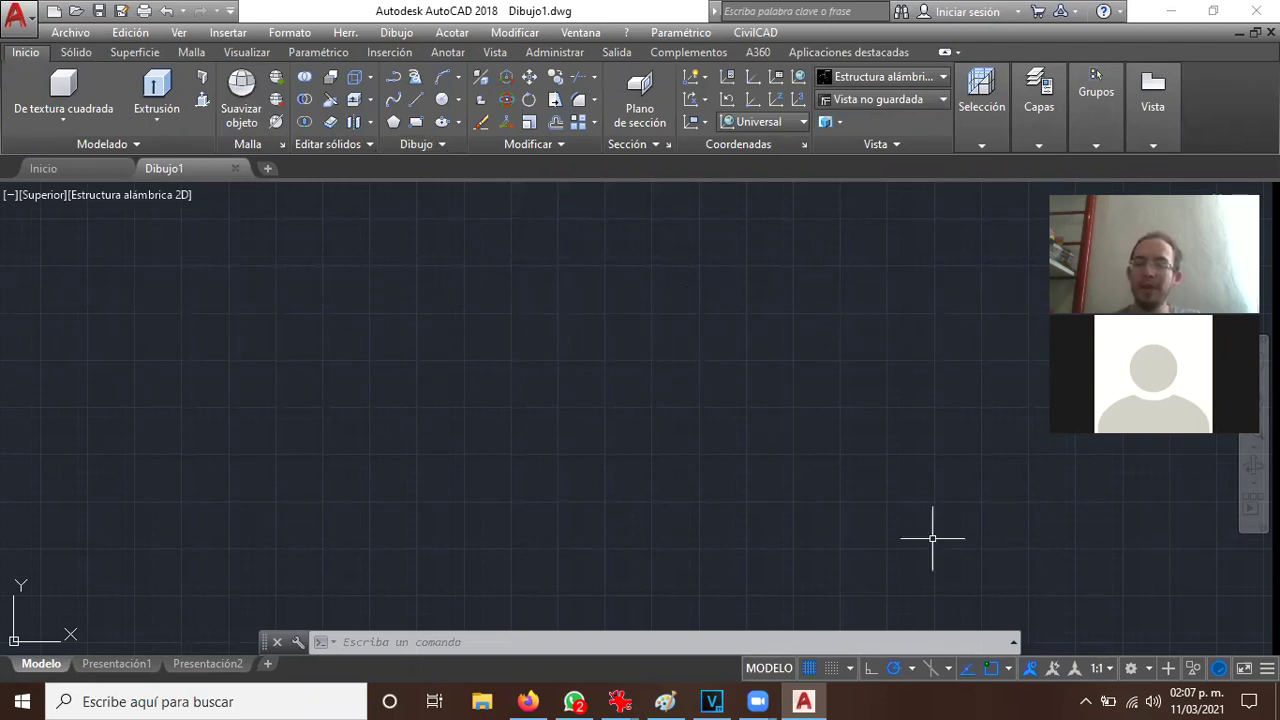
Switch the workspace to Dibujo y anotación from the status-bar gear
{"action": "left_click", "coordinate": [1149, 669]}
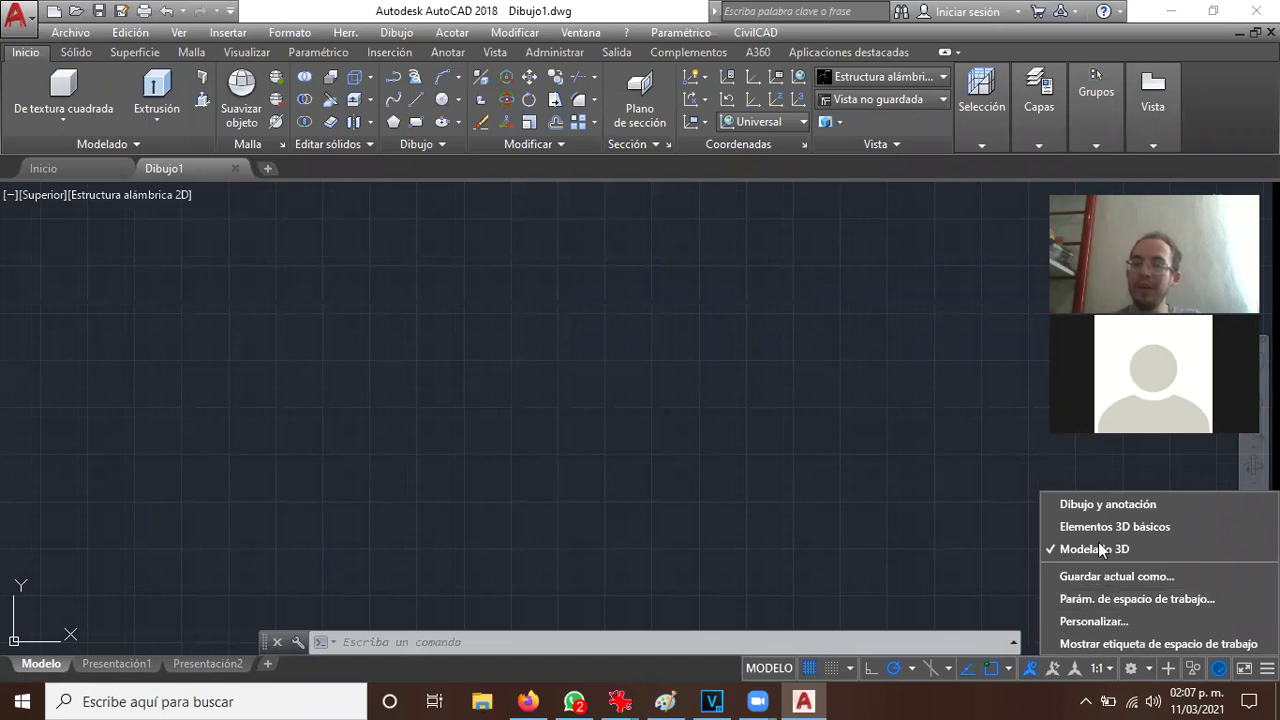
{"action": "left_click", "coordinate": [1098, 510]}
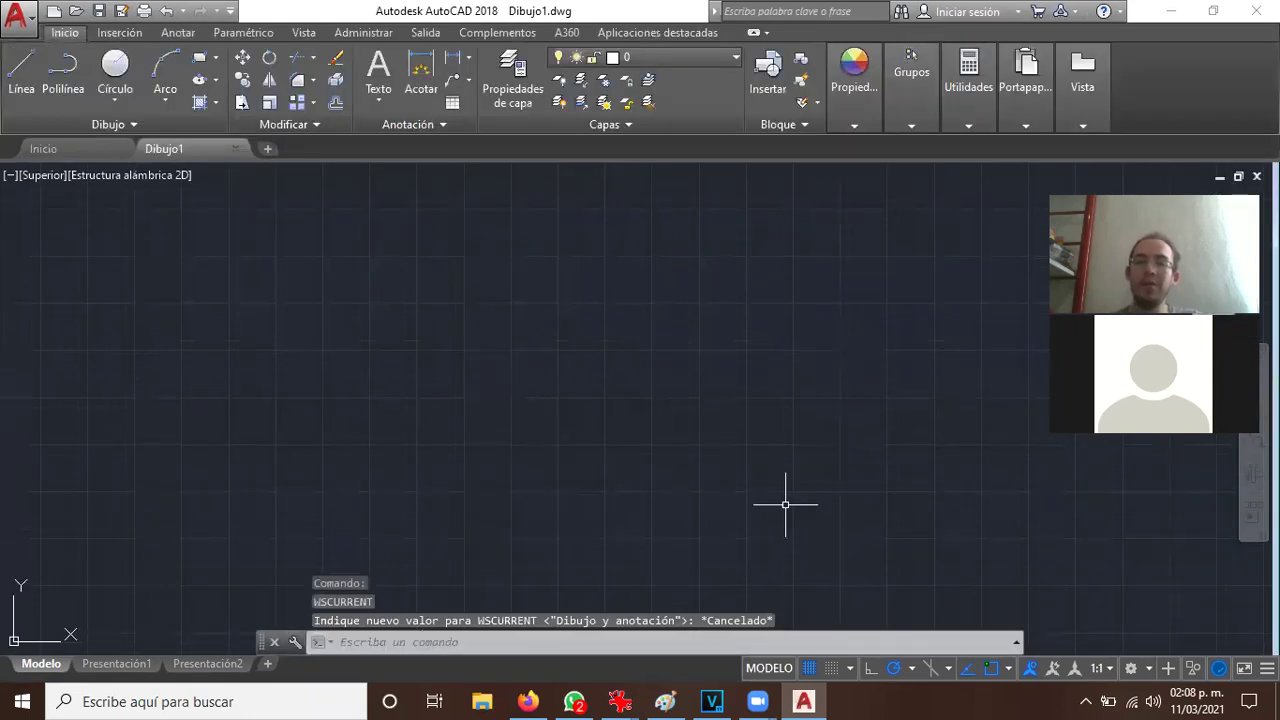
{"action": "left_click", "coordinate": [28, 96]}
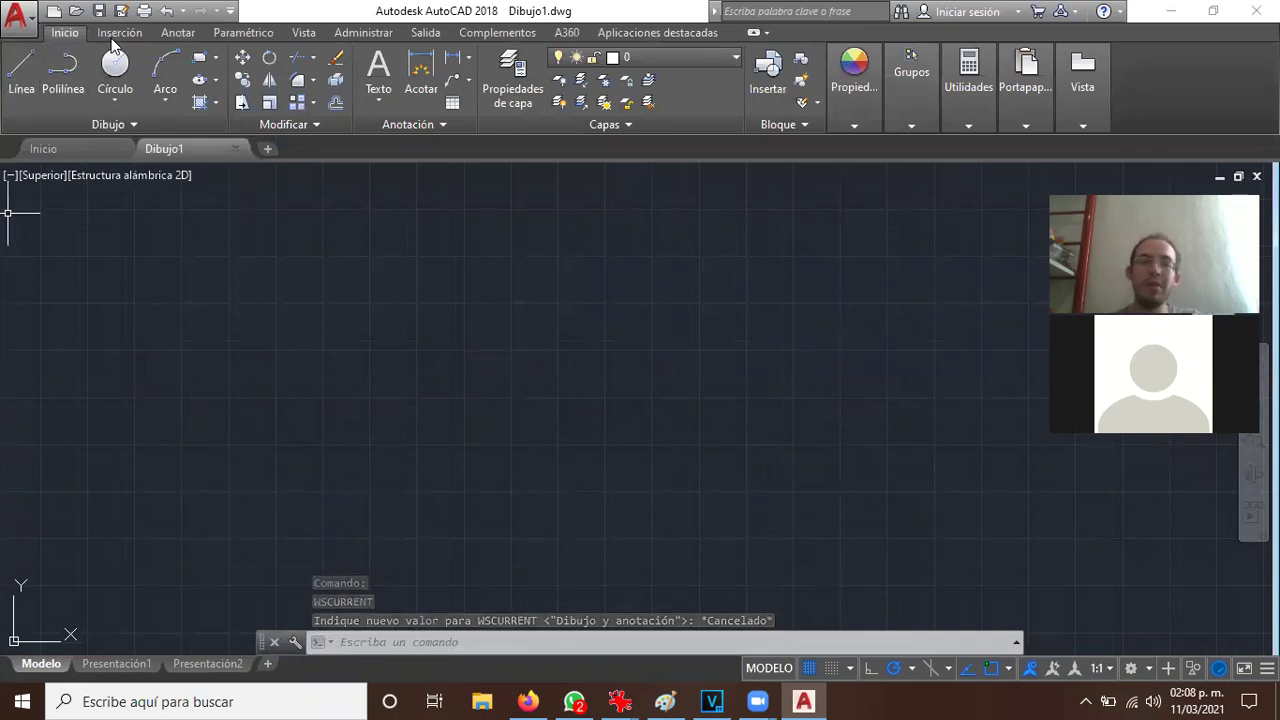
Browse the insert, annotation, parametric and view tabs, ending back on the home tools
{"action": "left_click", "coordinate": [119, 32]}
{"action": "left_click", "coordinate": [180, 33]}
{"action": "left_click", "coordinate": [240, 33]}
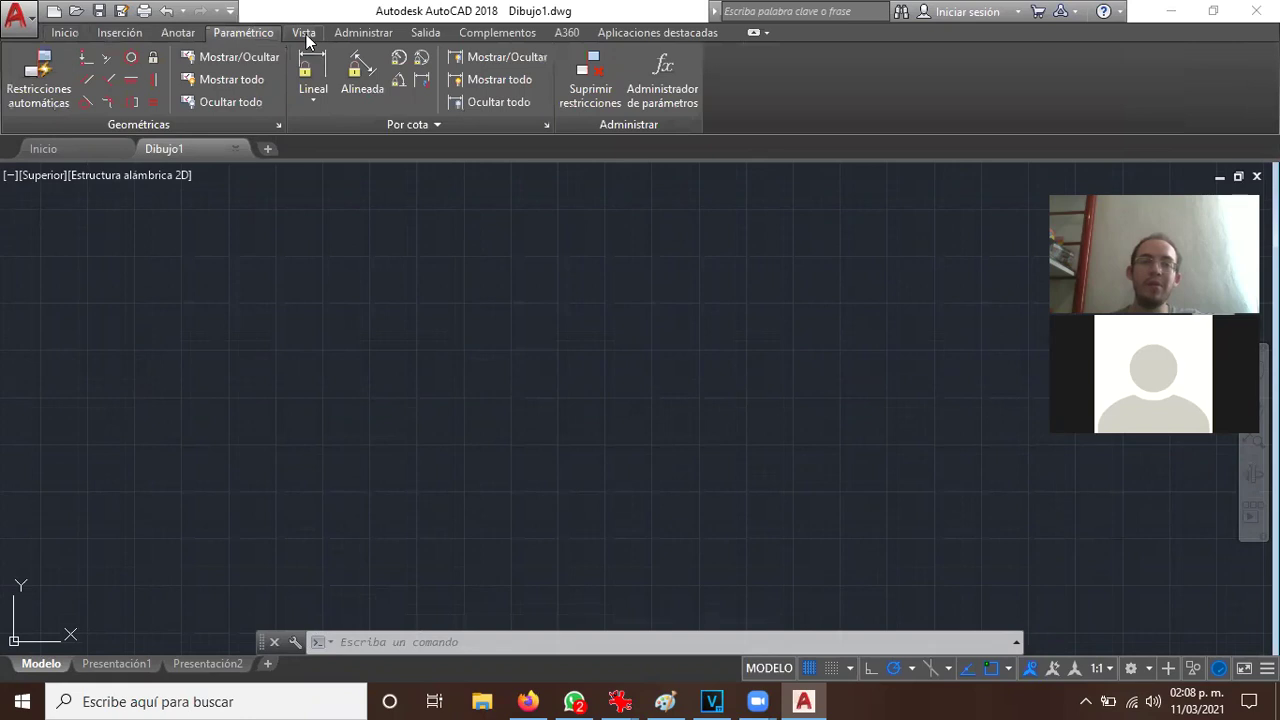
{"action": "left_click", "coordinate": [304, 33]}
{"action": "left_click", "coordinate": [65, 32]}
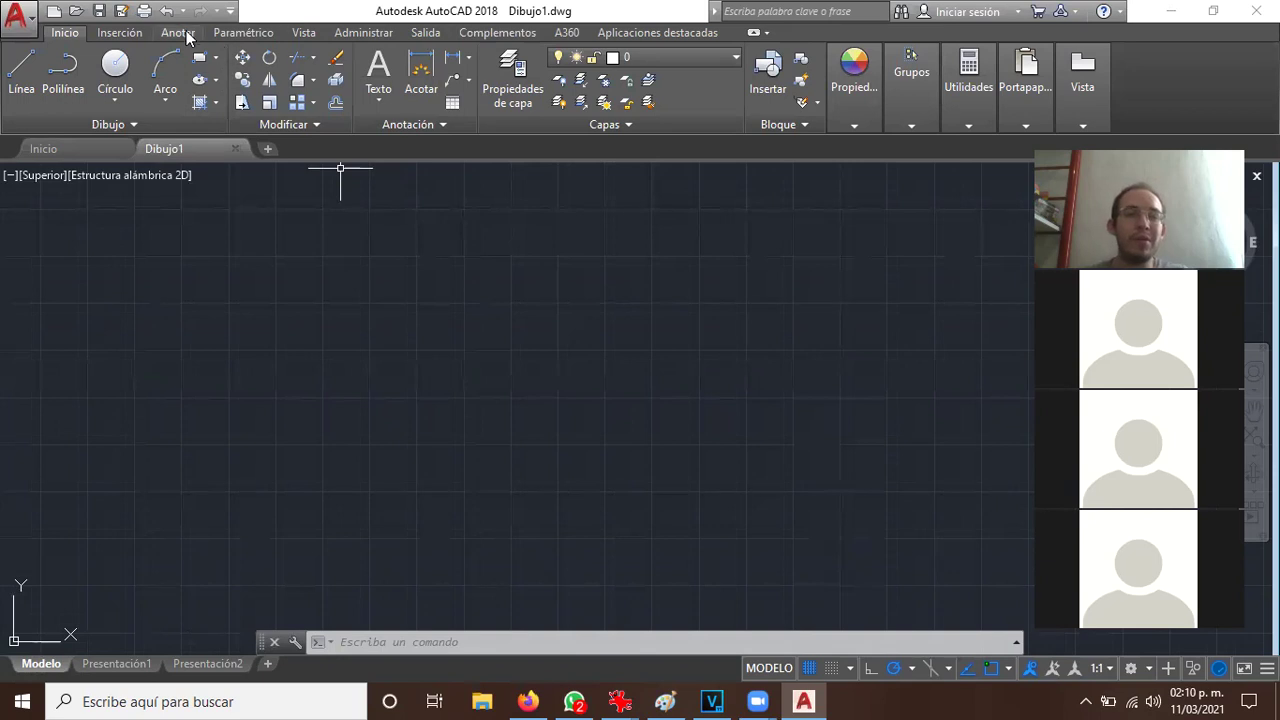
Glance at the Vista and Administrar tabs, then switch to the Elementos 3D básicos workspace
{"action": "left_click", "coordinate": [303, 33]}
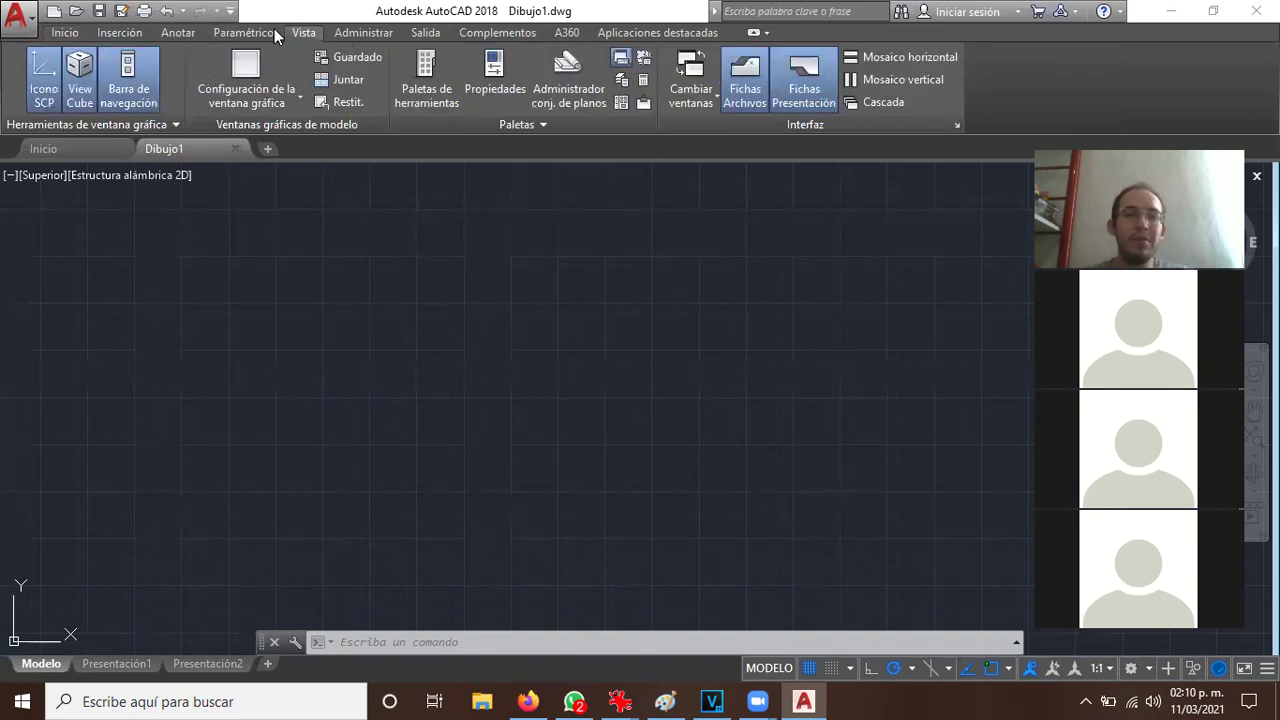
{"action": "left_click", "coordinate": [62, 33]}
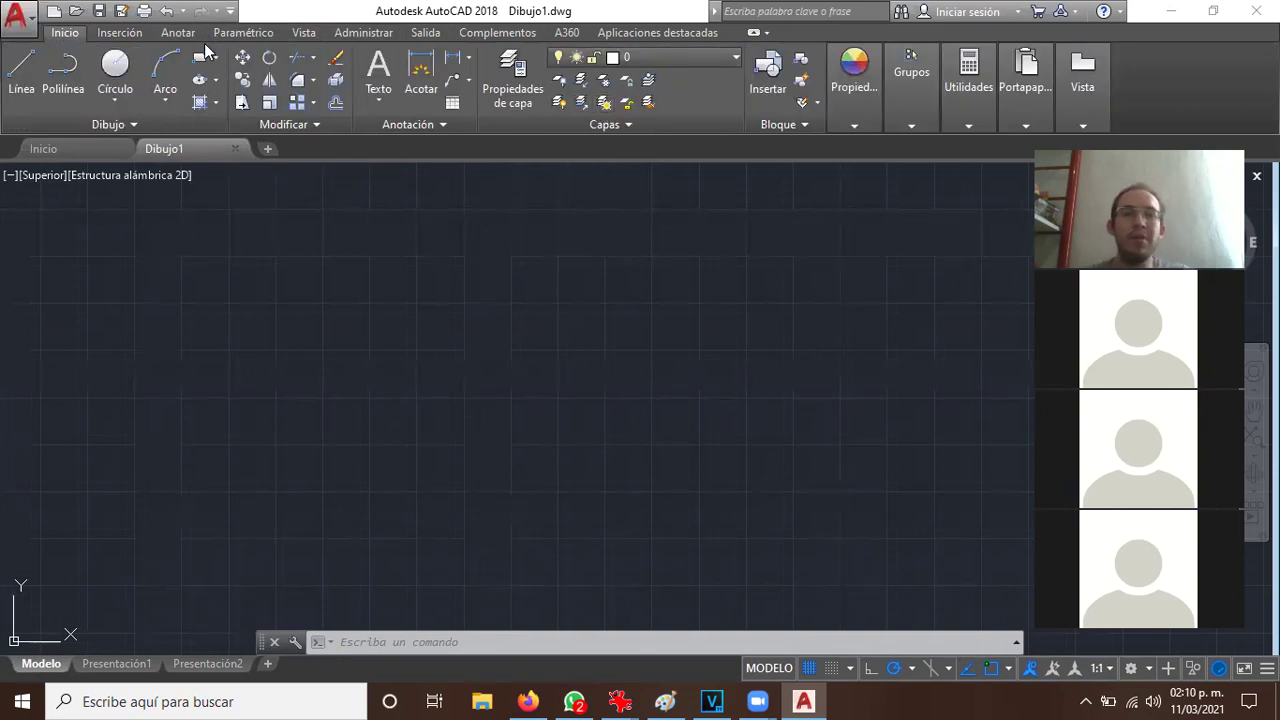
{"action": "left_click", "coordinate": [360, 33]}
{"action": "left_click", "coordinate": [65, 35]}
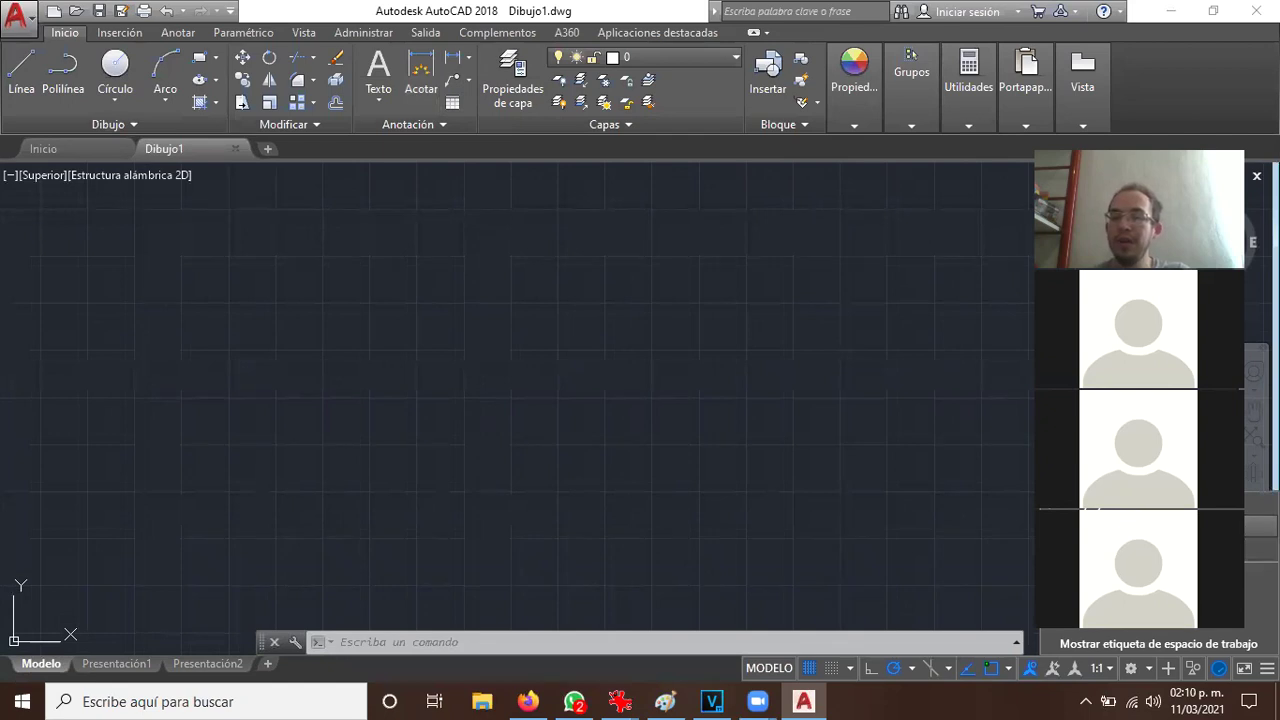
{"action": "left_click", "coordinate": [1110, 522]}
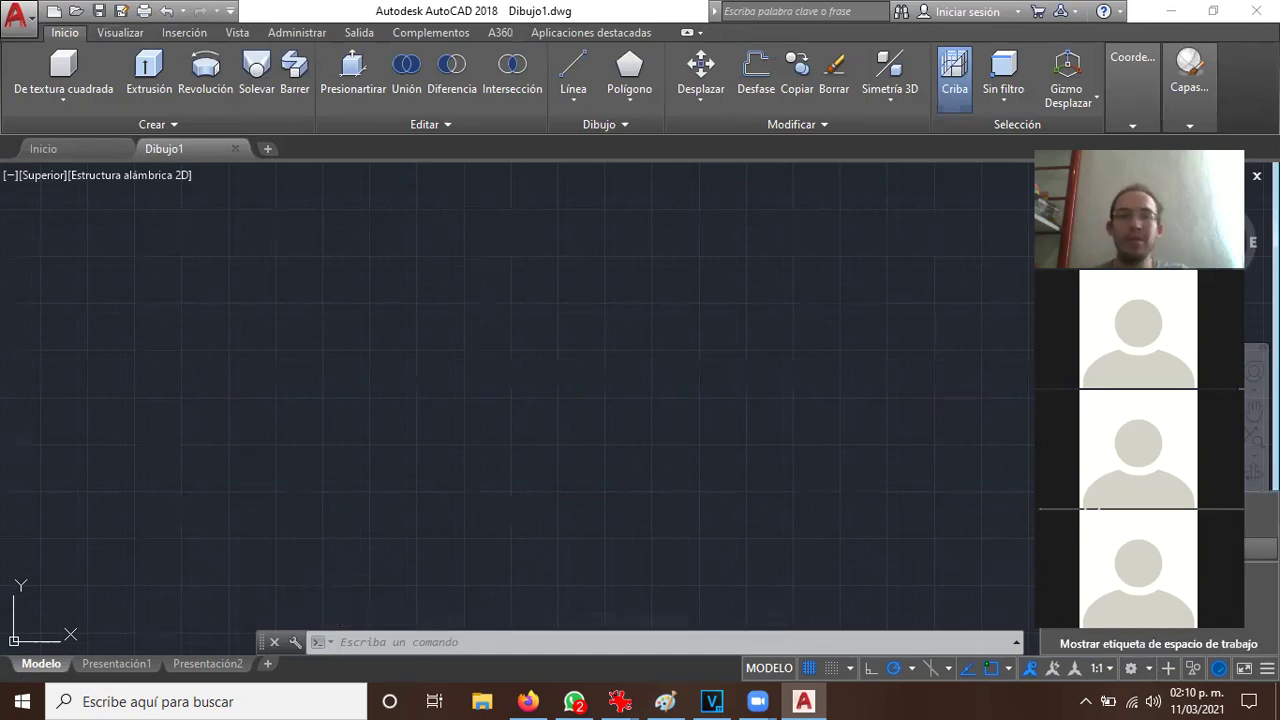
Pick the Modelado 3D workspace from the workspace switching menu
{"action": "left_click", "coordinate": [1110, 500]}
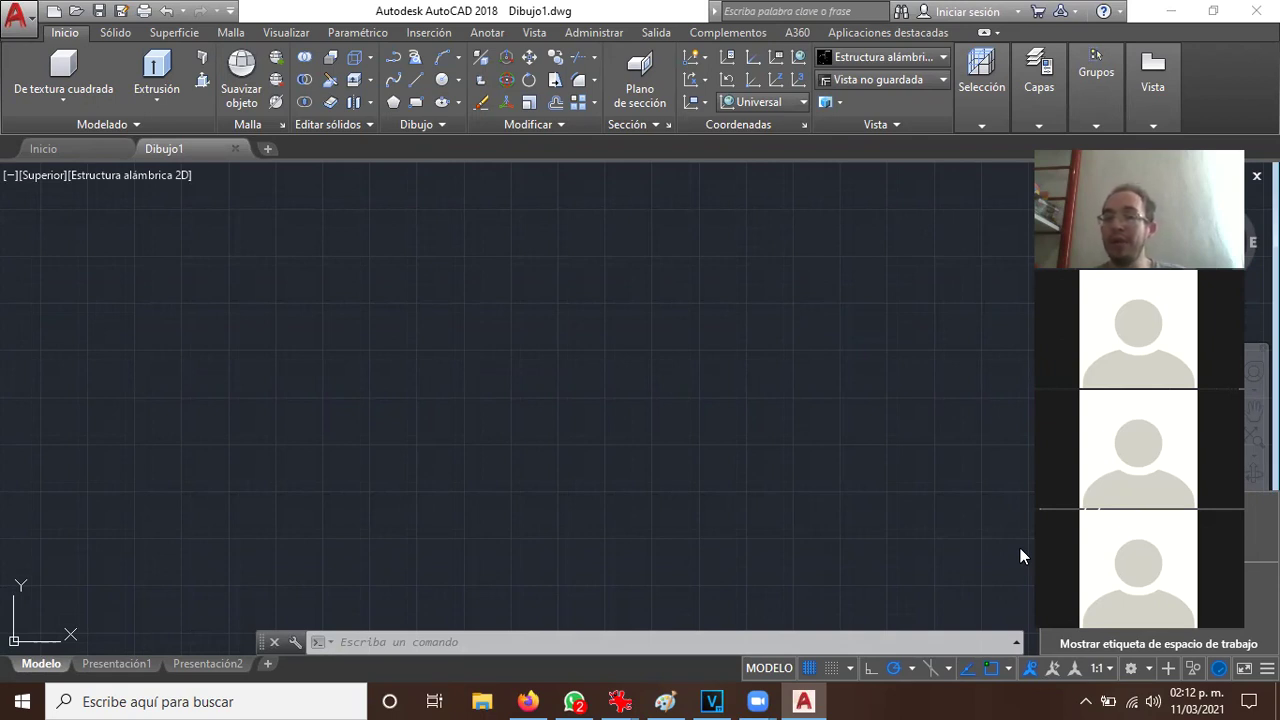
Zoom in on the empty drawing grid with the mouse wheel
{"action": "scroll", "coordinate": [1020, 548], "scroll_direction": "up", "scroll_amount": 2}
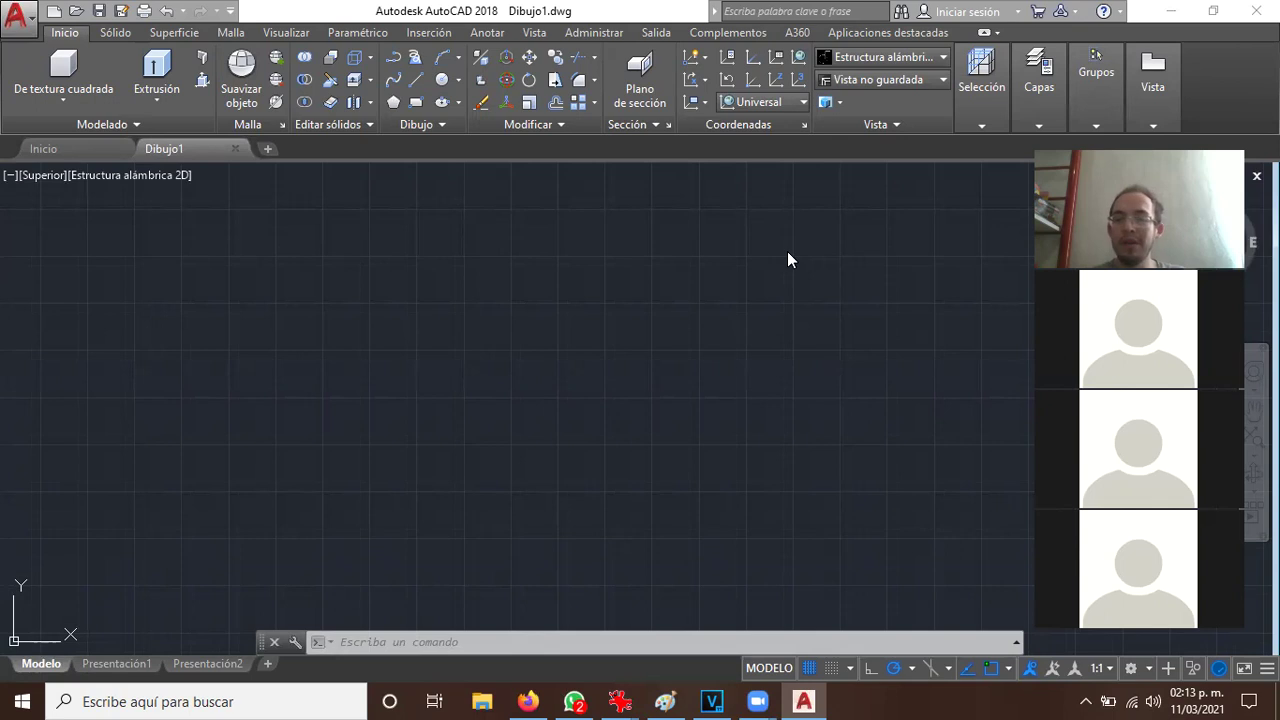
Zoom out on the empty Dibujo1 top-view drawing
{"action": "scroll", "coordinate": [788, 260], "scroll_direction": "down", "scroll_amount": 2}
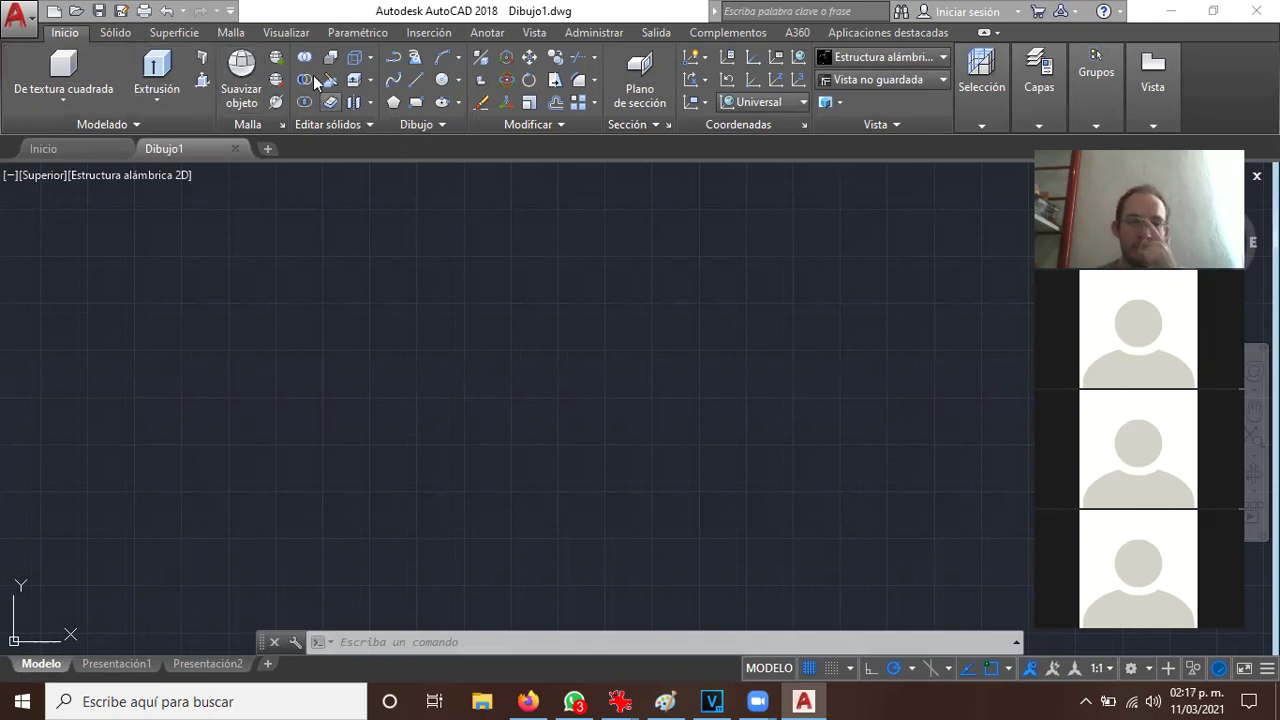
Show the Vista tab and turn the view to southwest isometric via the ViewCube
{"action": "left_click", "coordinate": [534, 36]}
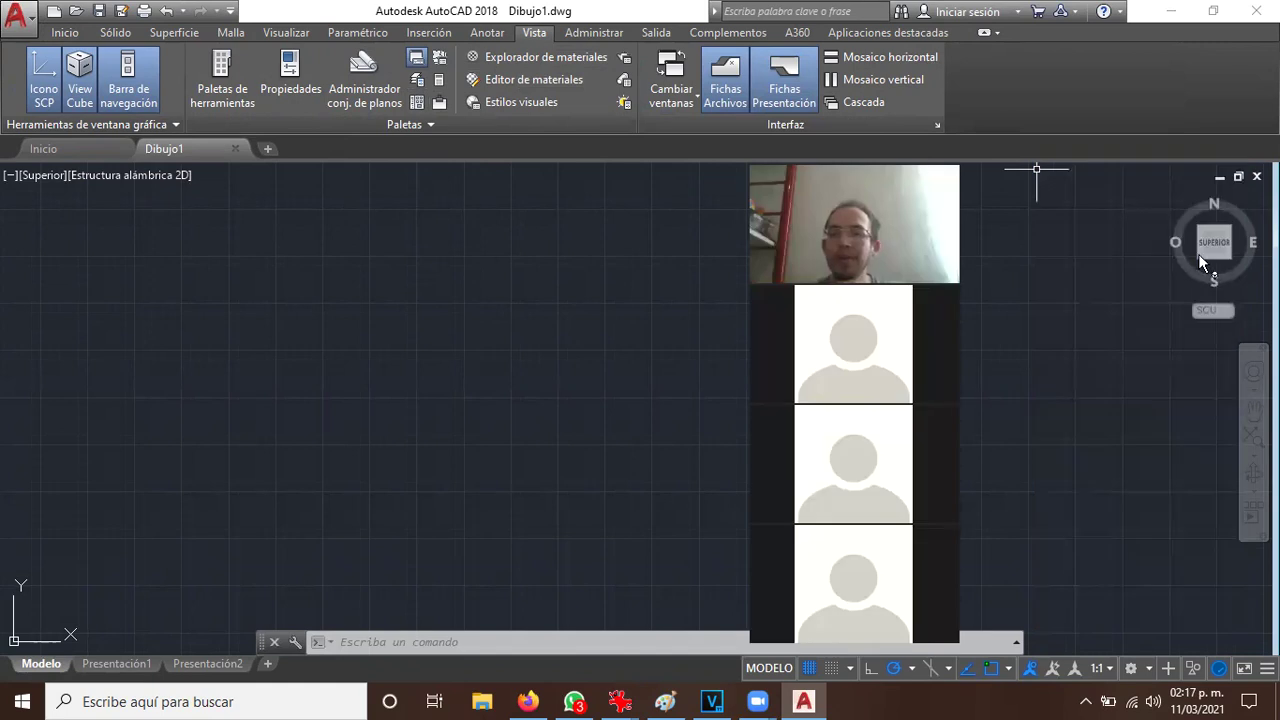
{"action": "left_click", "coordinate": [1197, 257]}
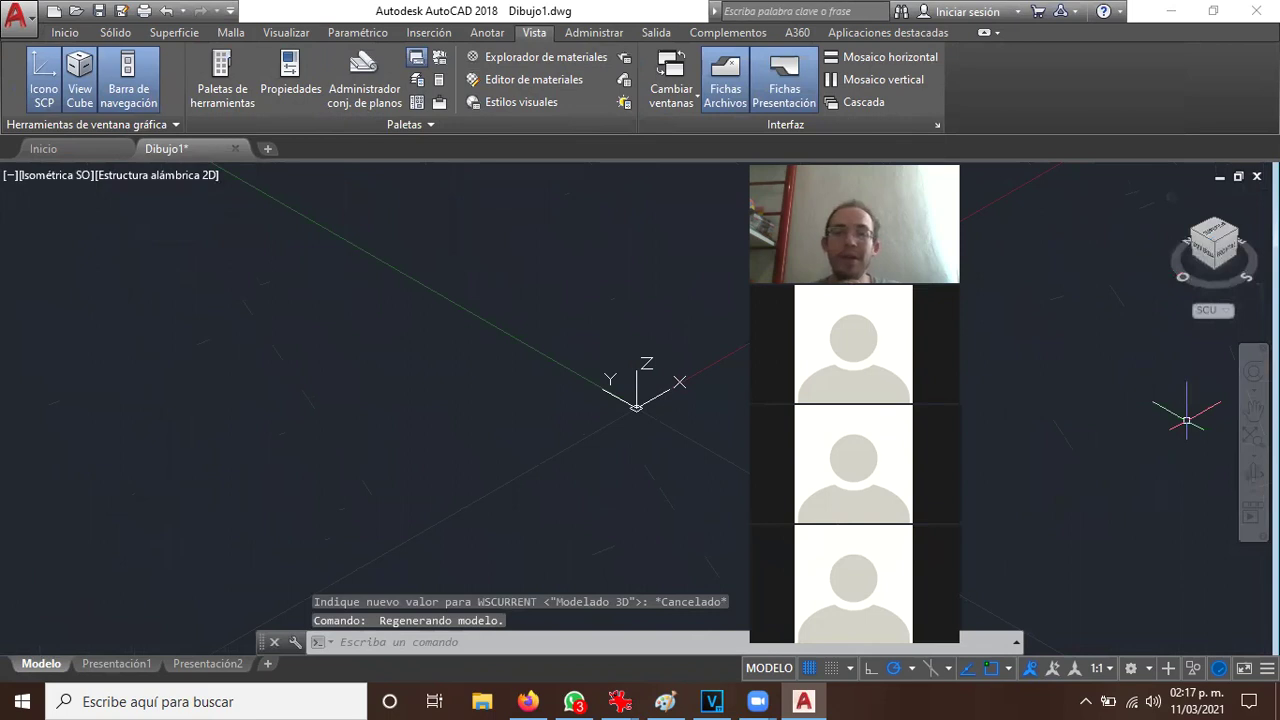
Pan the origin down and right, then toggle the ViewCube off and back on
{"action": "left_click", "coordinate": [1253, 410]}
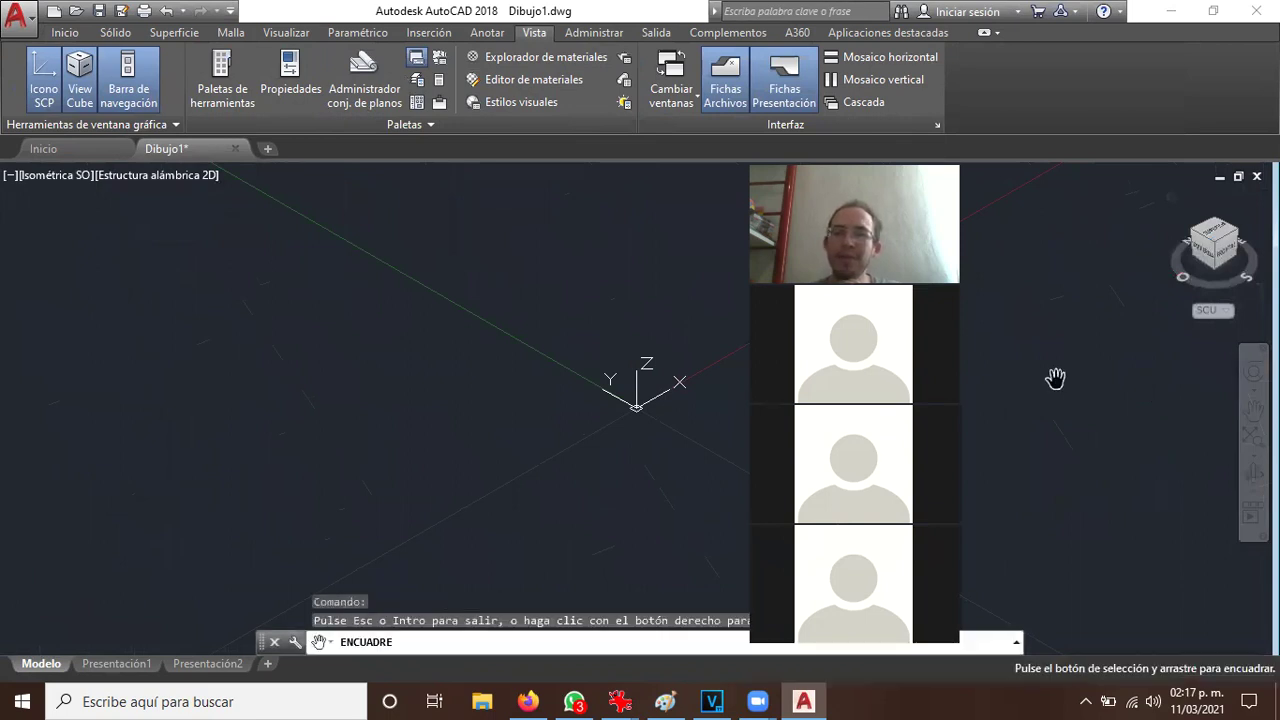
{"action": "left_click_drag", "start_coordinate": [616, 242], "coordinate": [709, 417]}
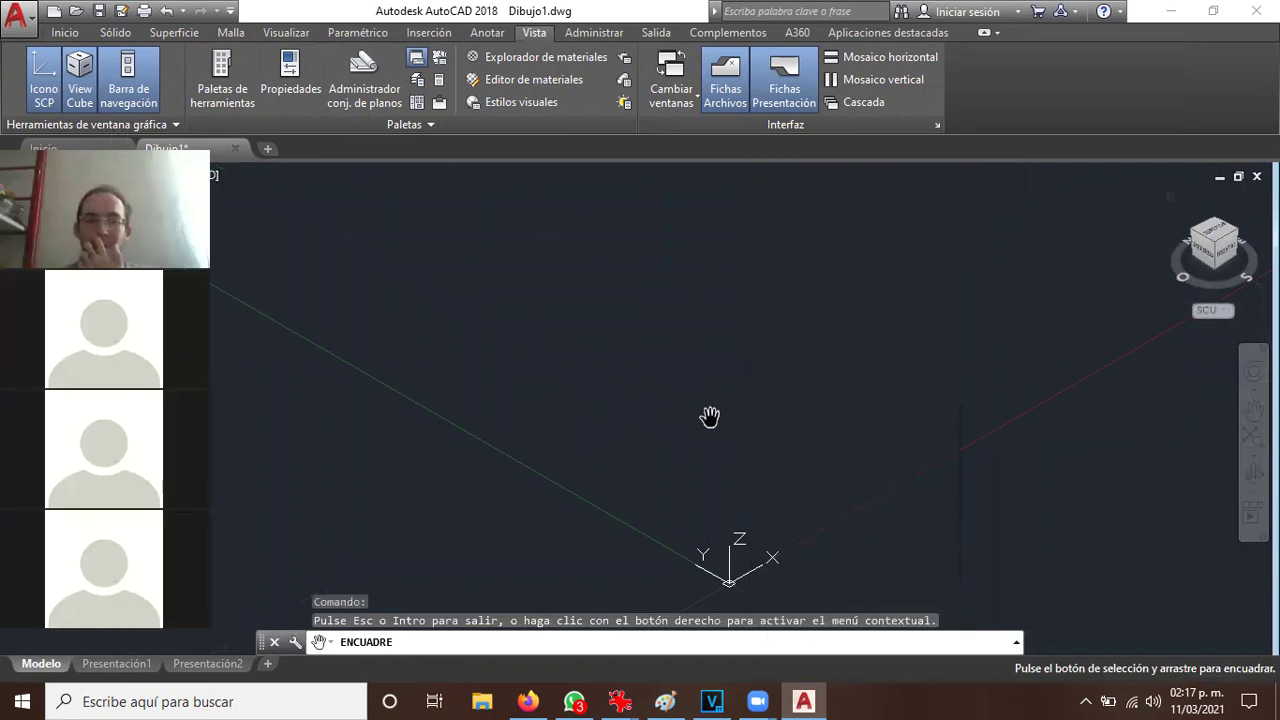
{"action": "left_click", "coordinate": [77, 88]}
{"action": "left_click", "coordinate": [77, 88]}
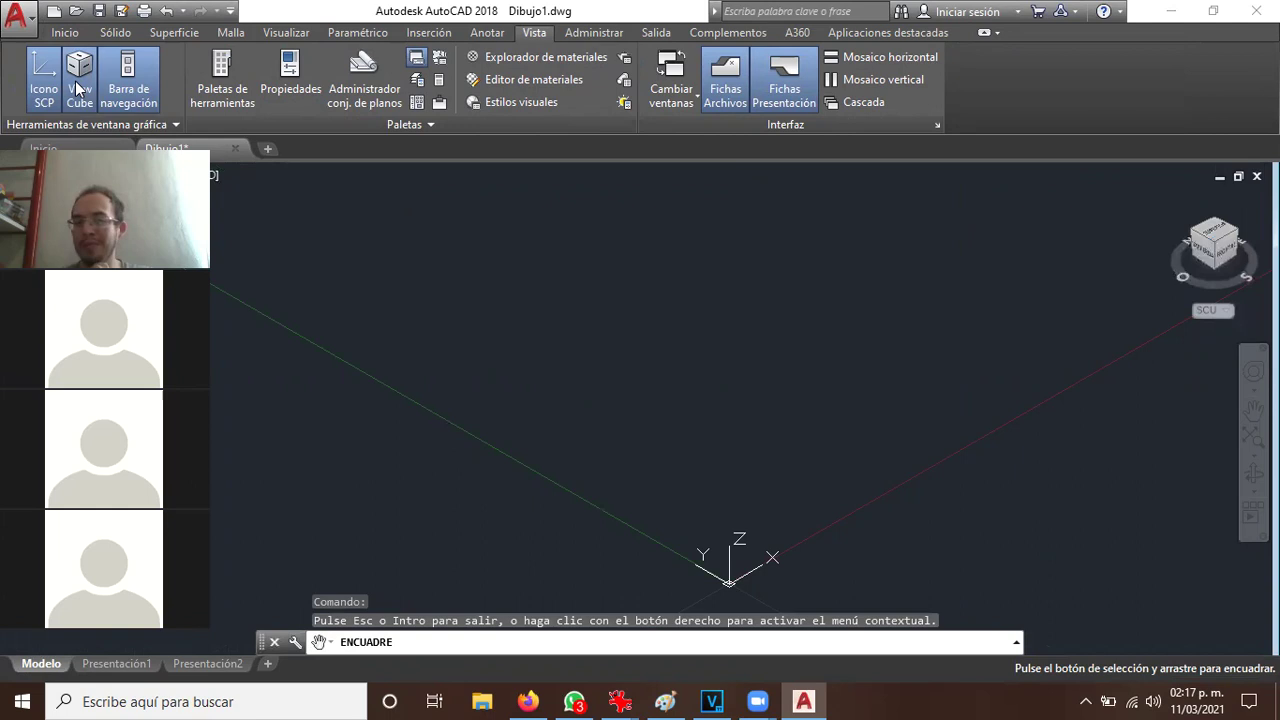
{"action": "left_click", "coordinate": [77, 88]}
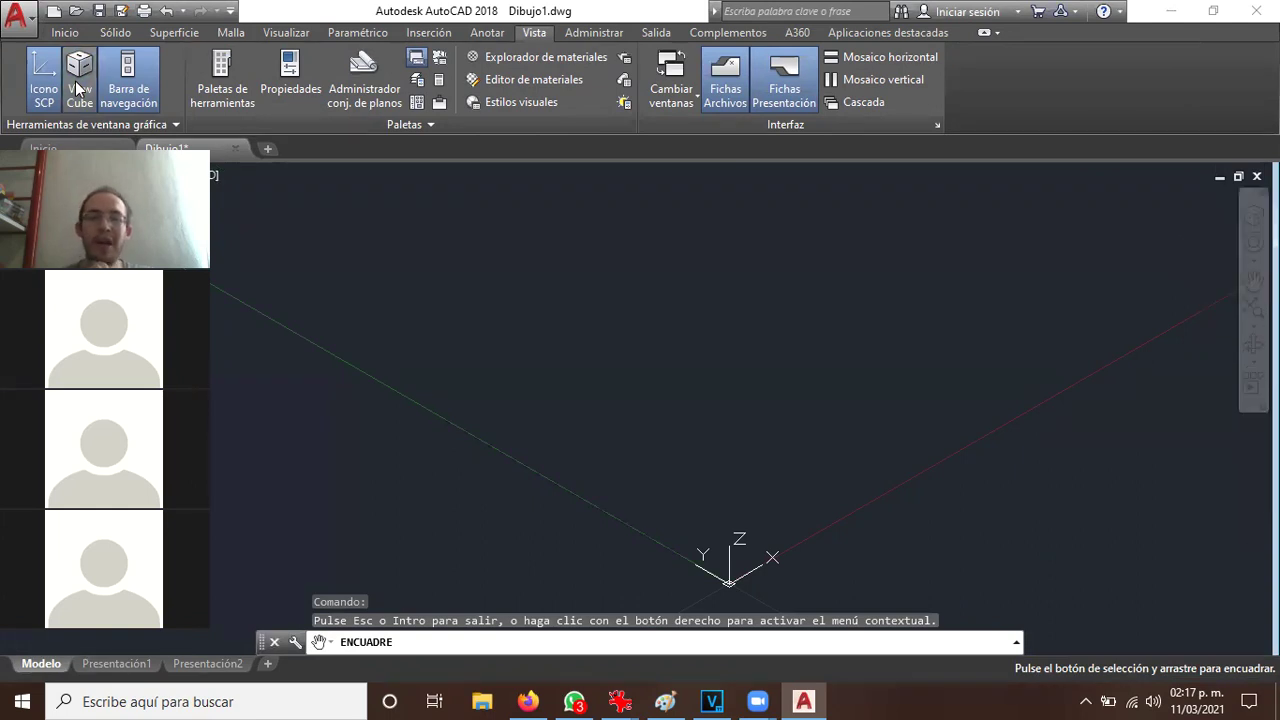
{"action": "left_click", "coordinate": [82, 106]}
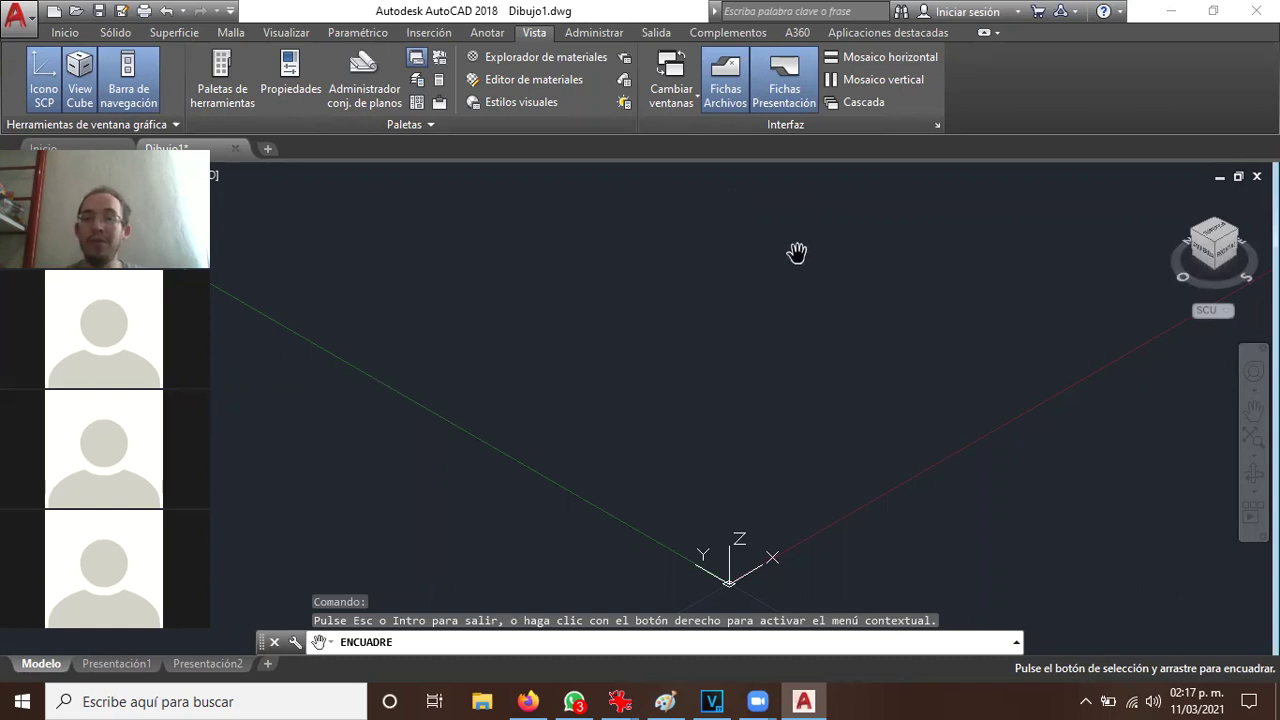
{"action": "mouse_move", "coordinate": [1214, 243]}
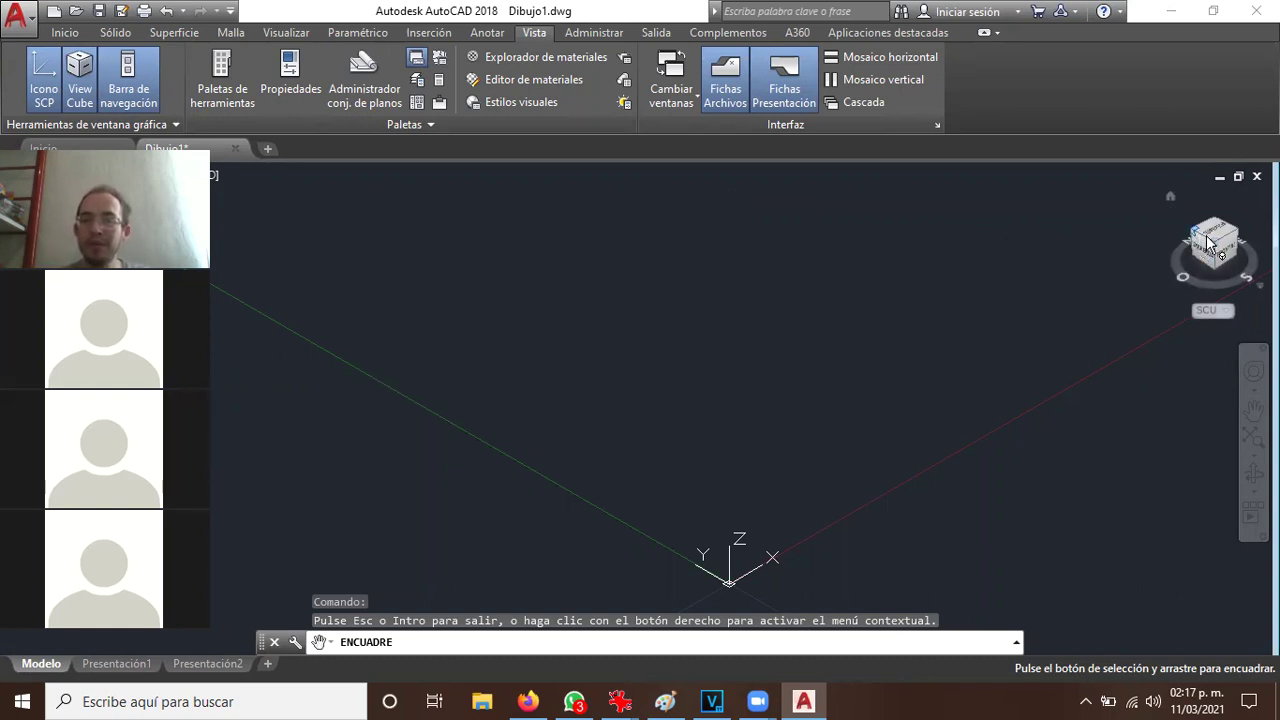
Orbit the model with the ViewCube to a southwest isometric corner view
{"action": "left_click", "coordinate": [1209, 242]}
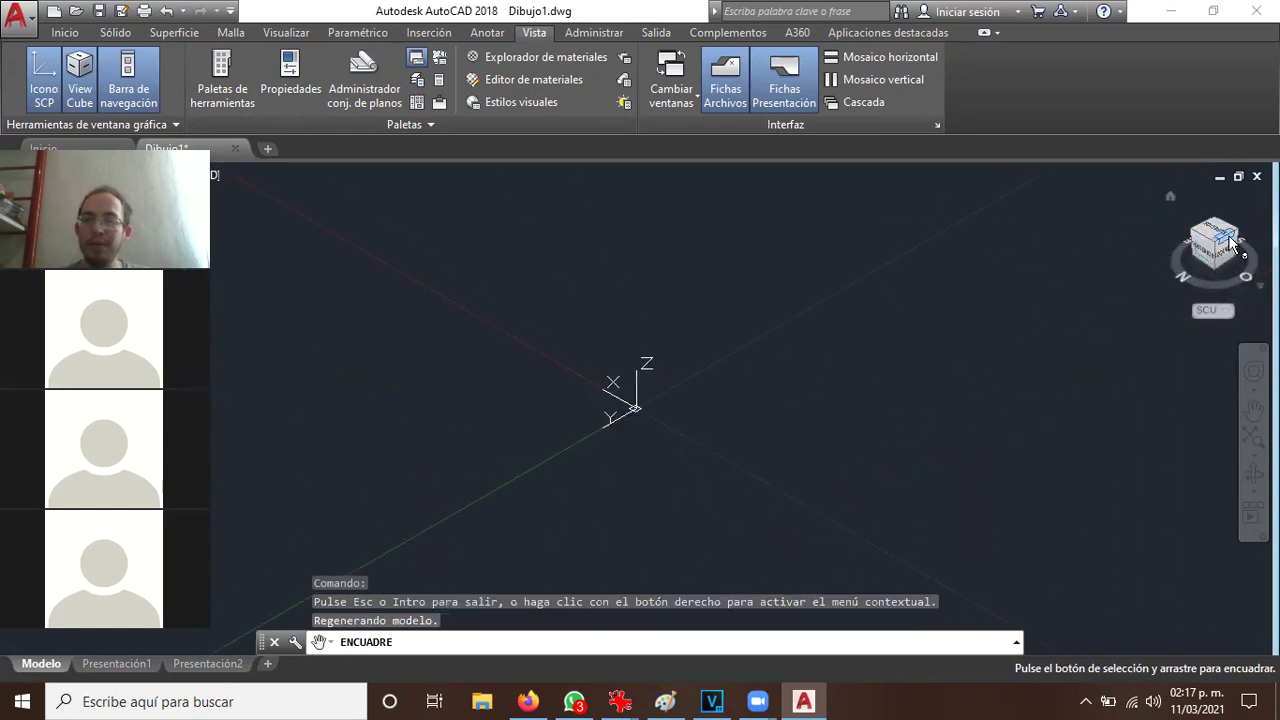
{"action": "left_click", "coordinate": [1238, 236]}
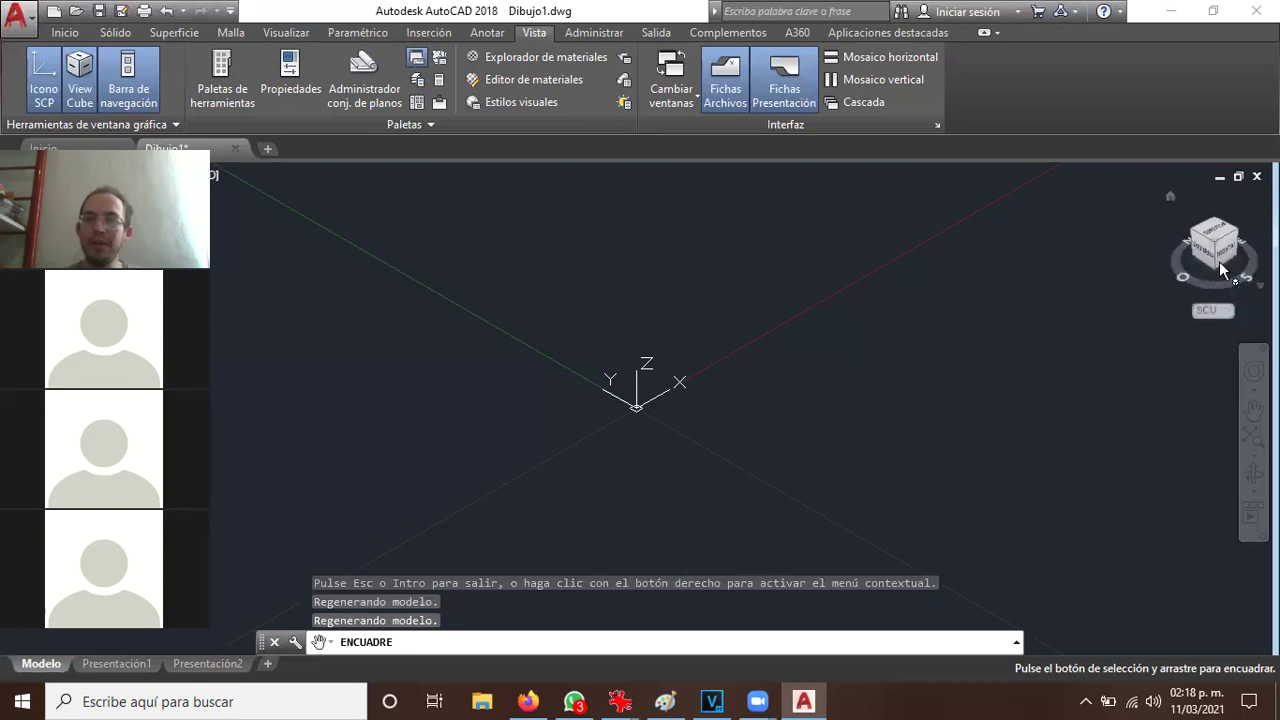
{"action": "left_click_drag", "start_coordinate": [1236, 278], "coordinate": [1123, 271]}
{"action": "left_click_drag", "start_coordinate": [1203, 237], "coordinate": [961, 300]}
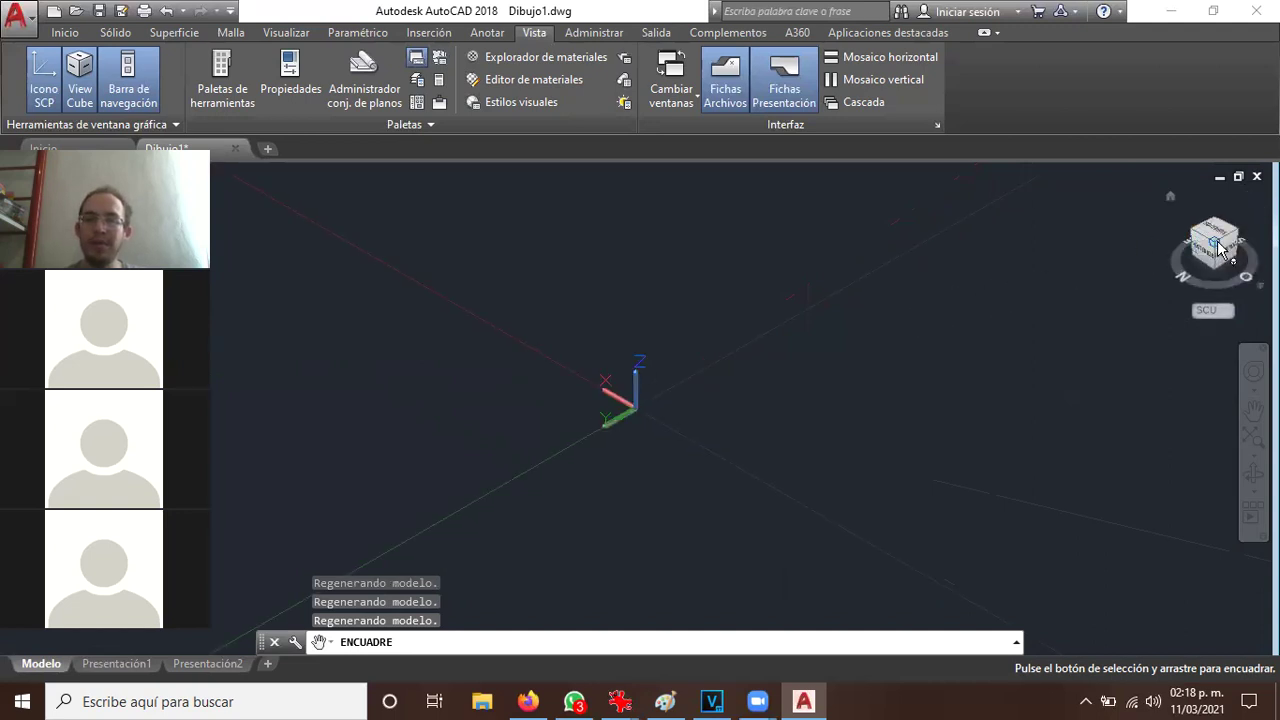
{"action": "left_click", "coordinate": [1192, 236]}
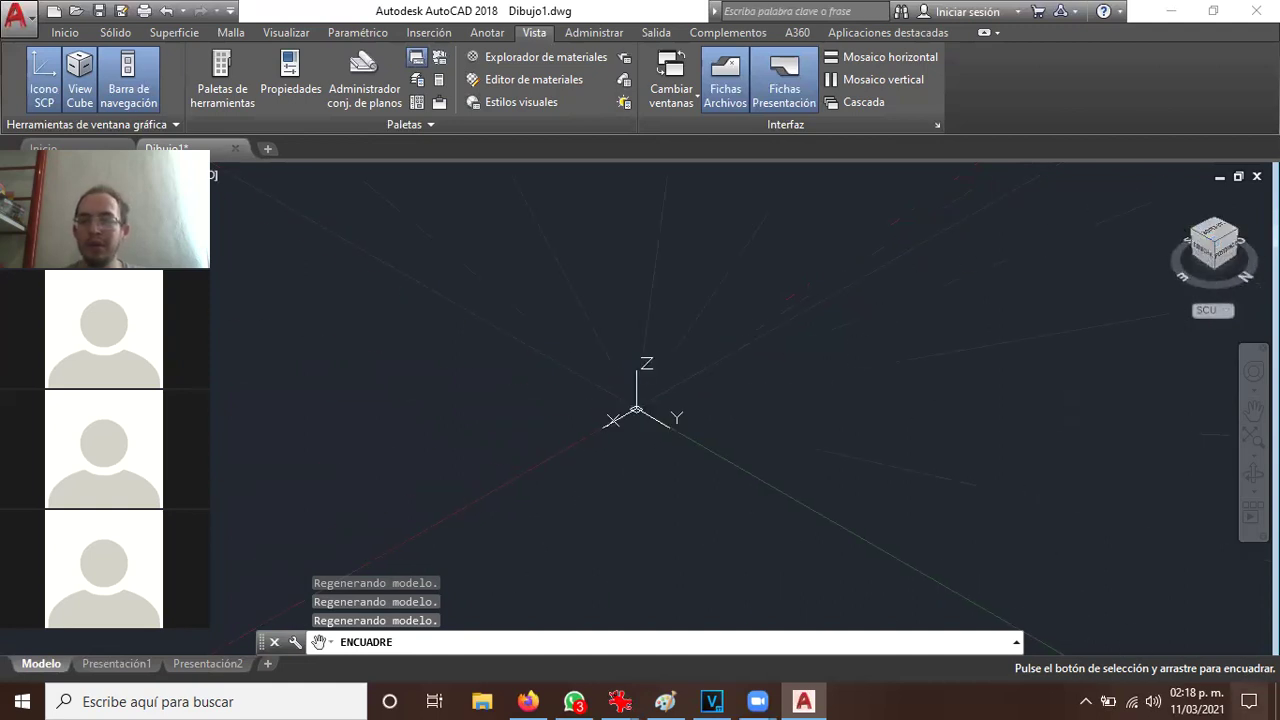
Pan so the UCS origin sits near the top and restore the Inicio ribbon tools
{"action": "left_click", "coordinate": [1253, 410]}
{"action": "mouse_move", "coordinate": [794, 476]}
{"action": "left_mouse_down"}
{"action": "mouse_move", "coordinate": [746, 397]}
{"action": "mouse_move", "coordinate": [686, 374]}
{"action": "mouse_move", "coordinate": [767, 401]}
{"action": "left_mouse_up"}
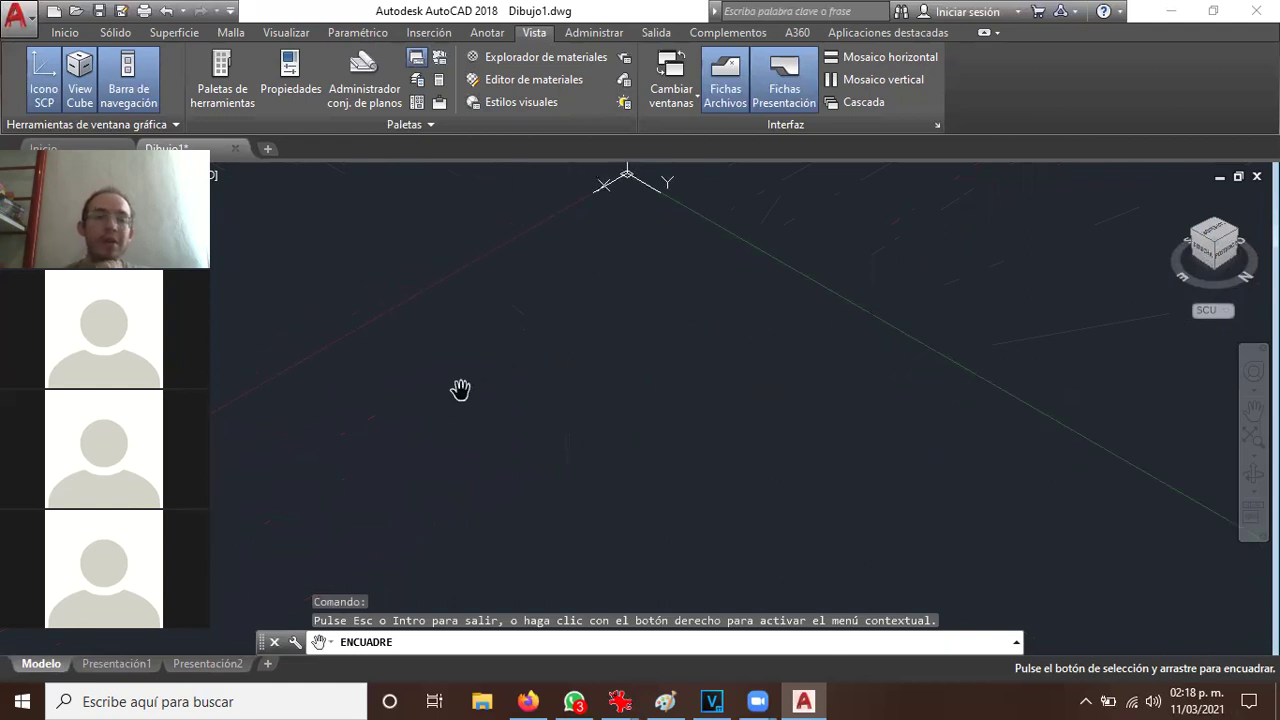
{"action": "left_click", "coordinate": [66, 33]}
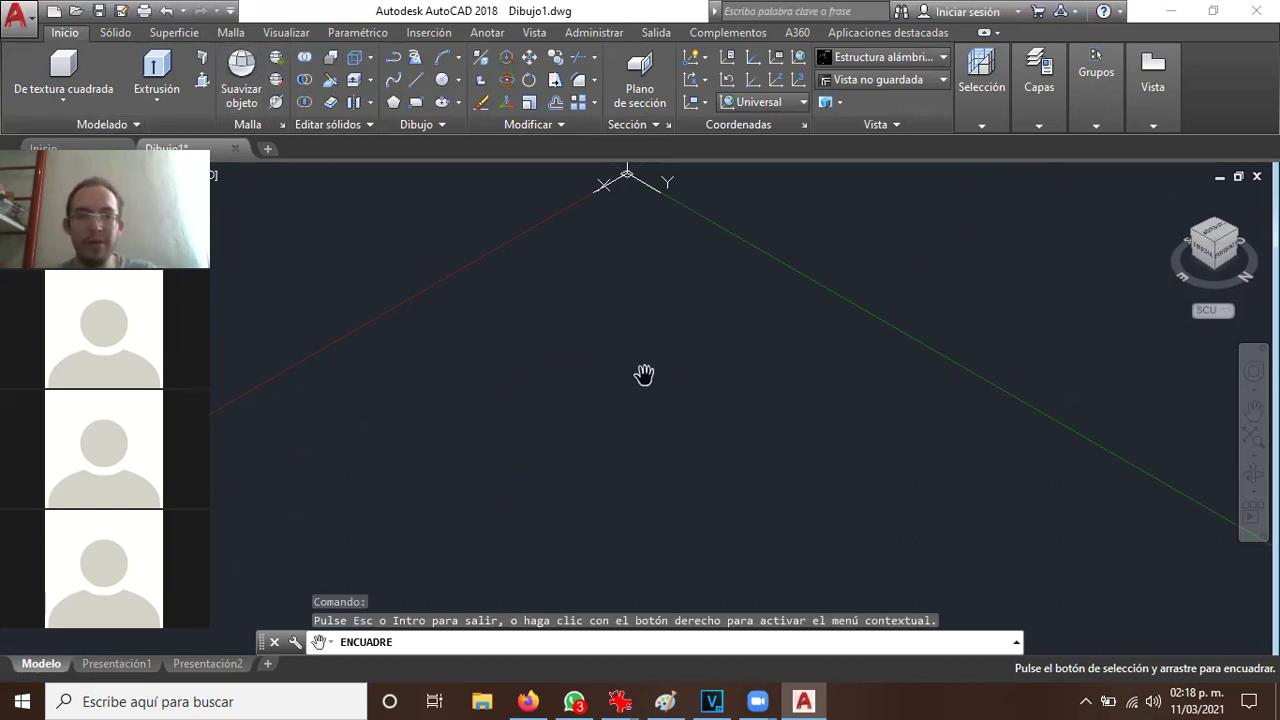
Draw four LINE segments forming a rhombus that closes back at its start point
{"action": "left_click", "coordinate": [416, 80]}
{"action": "left_click", "coordinate": [600, 367]}
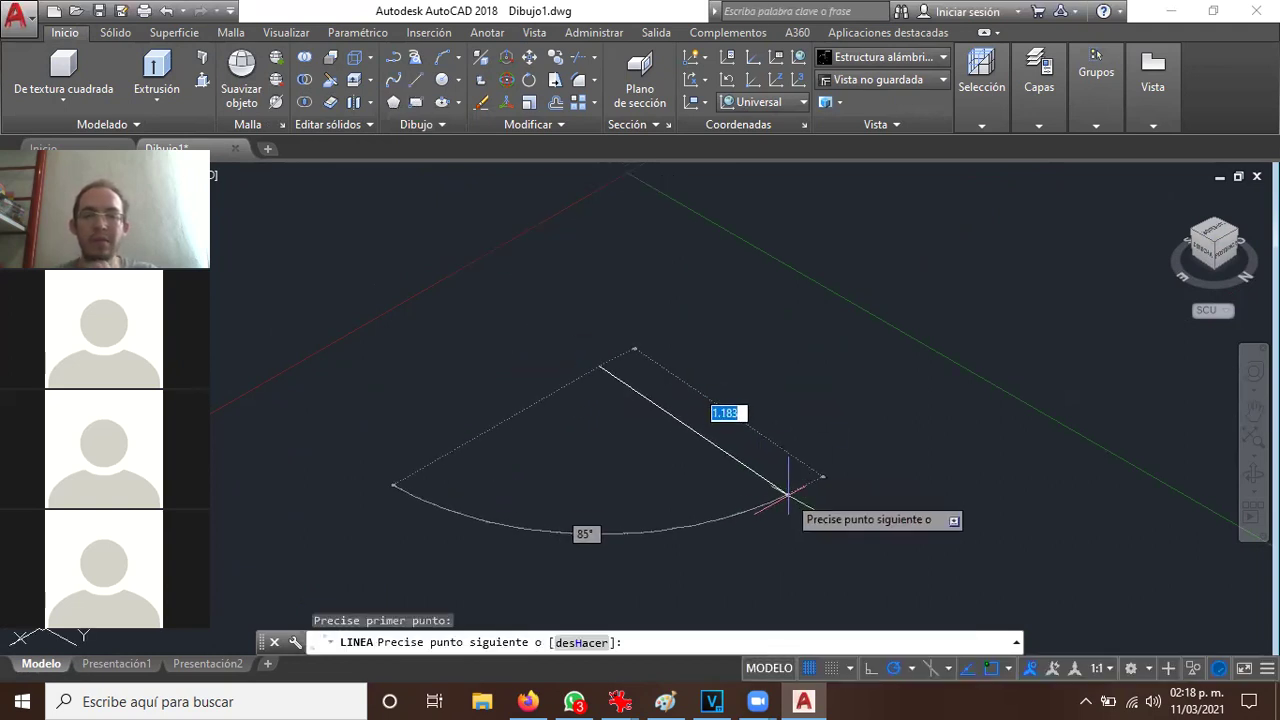
{"action": "left_click", "coordinate": [803, 498]}
{"action": "left_click", "coordinate": [655, 588]}
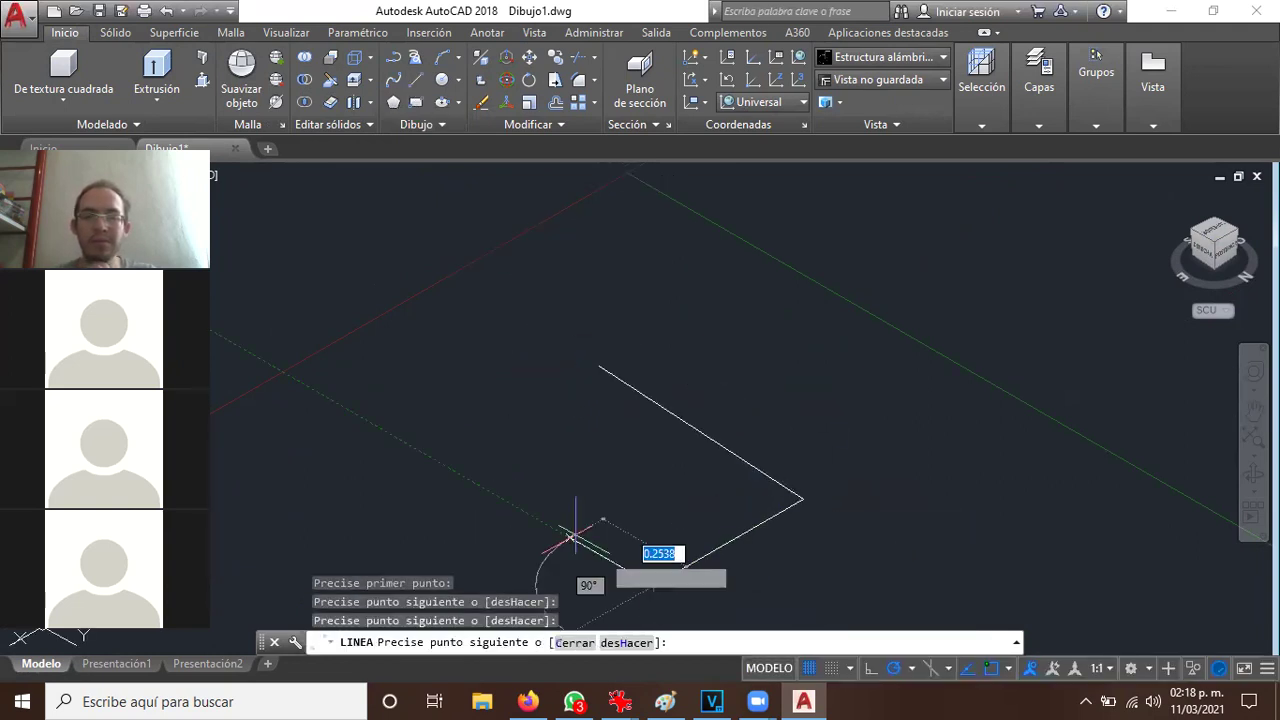
{"action": "left_click", "coordinate": [460, 457]}
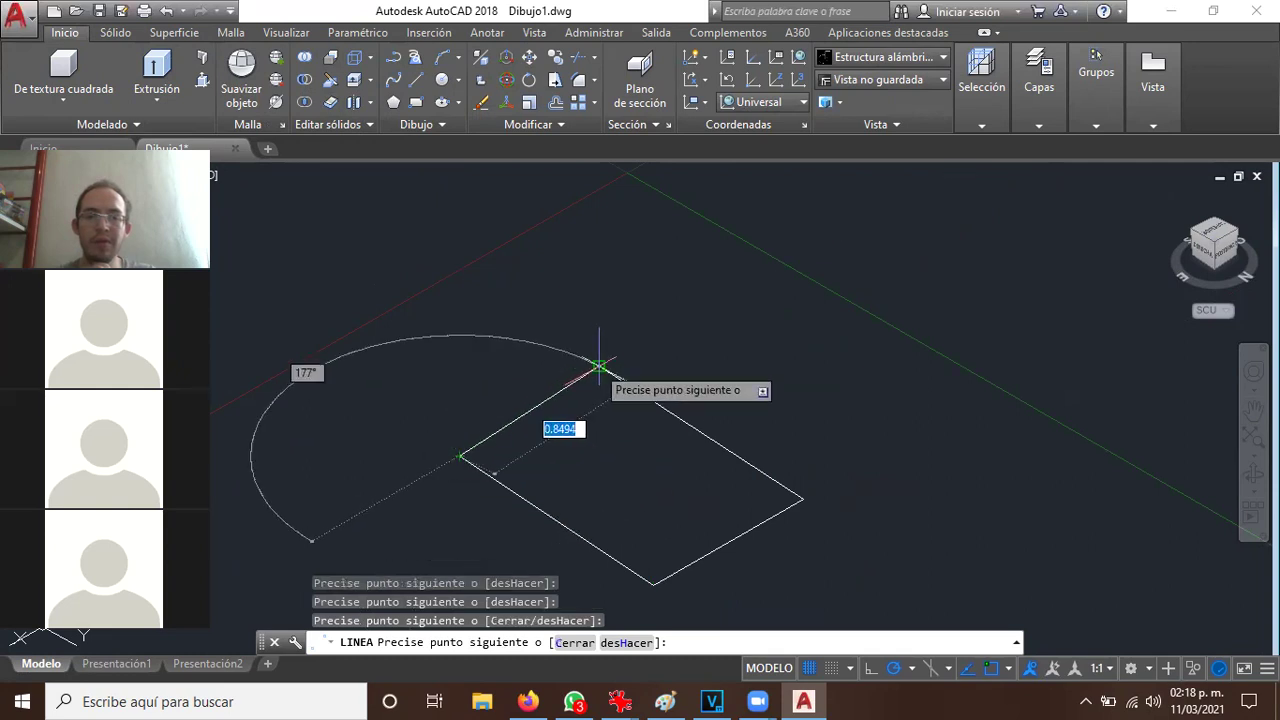
{"action": "left_click", "coordinate": [600, 367]}
{"action": "key", "text": "Return"}
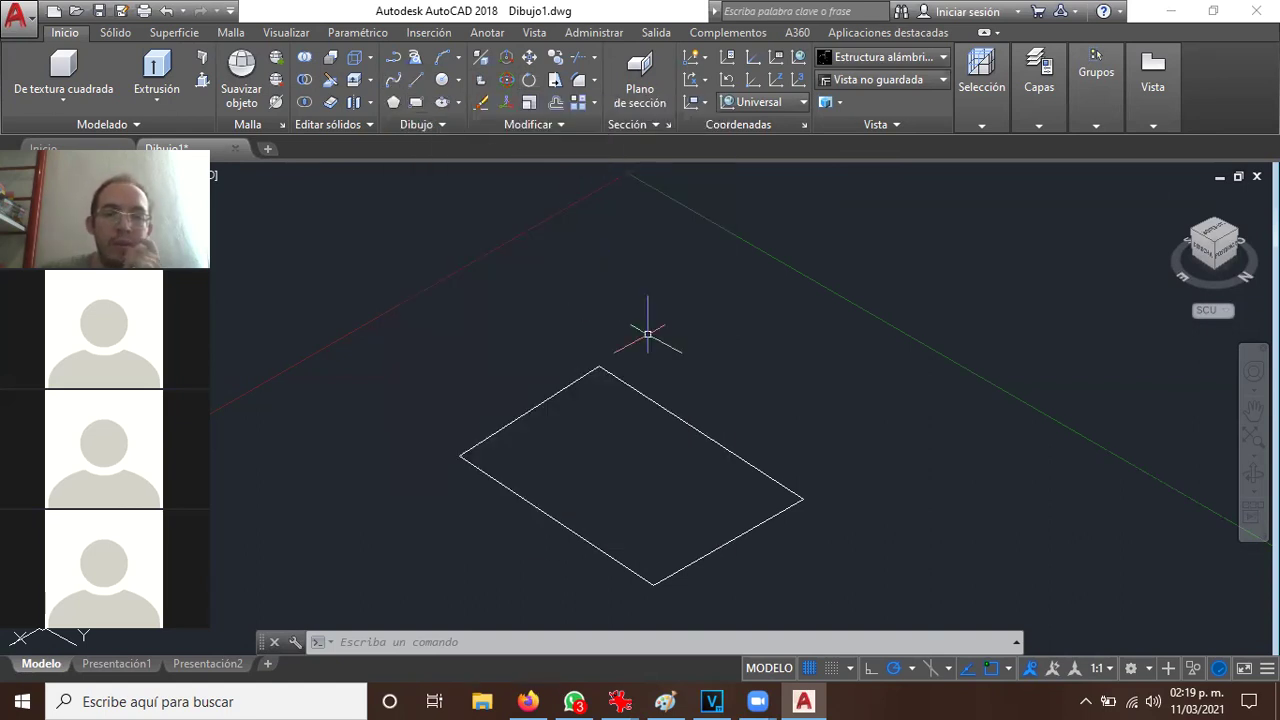
Crossing-select the four rhombus sides and combine them with Grupo > Grupo
{"action": "left_click", "coordinate": [842, 362]}
{"action": "left_click", "coordinate": [420, 548]}
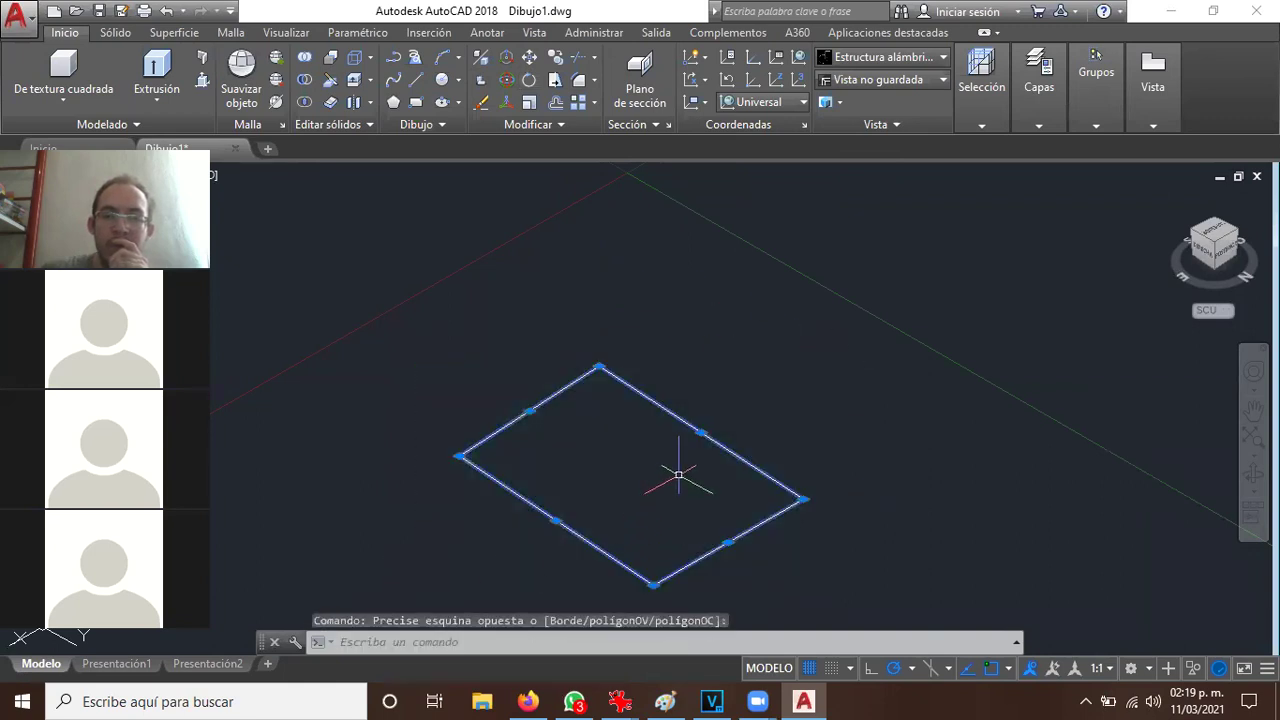
{"action": "right_click", "coordinate": [740, 460]}
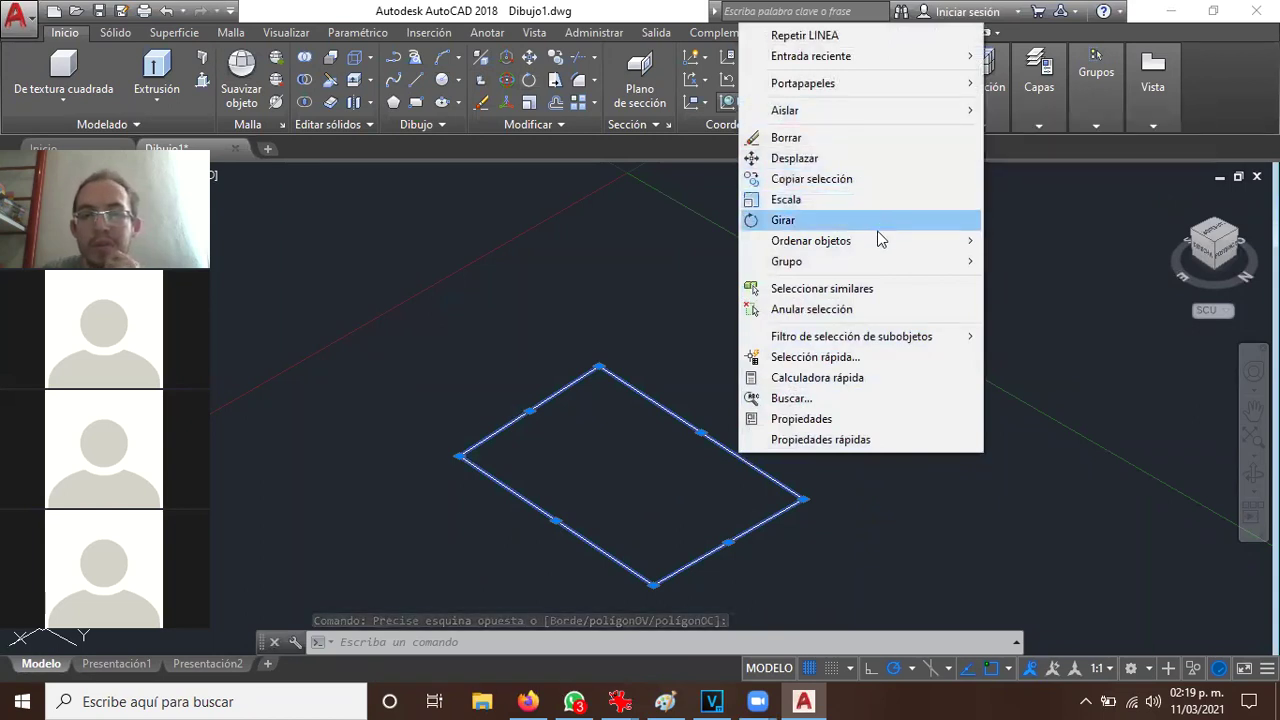
{"action": "mouse_move", "coordinate": [786, 261]}
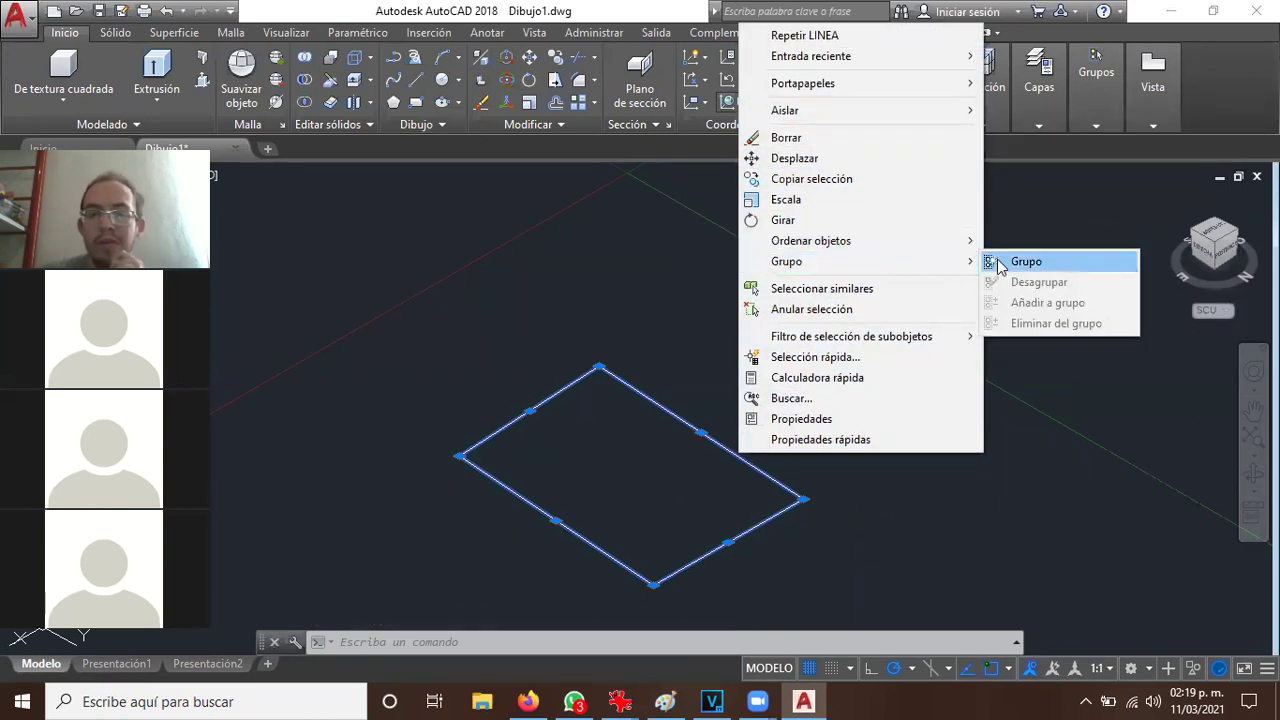
{"action": "left_click", "coordinate": [1000, 261]}
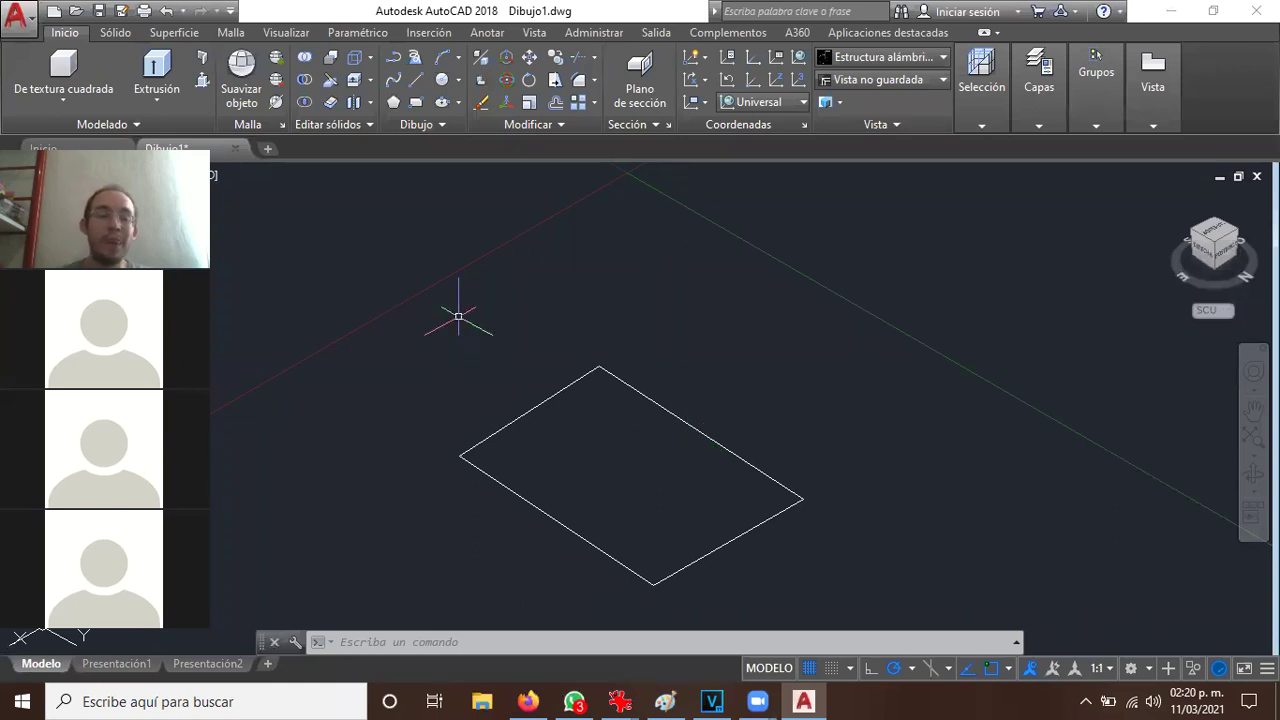
Extrude the grouped rhombus with a 10° taper angle to a height of about 1.724
{"action": "left_click", "coordinate": [159, 103]}
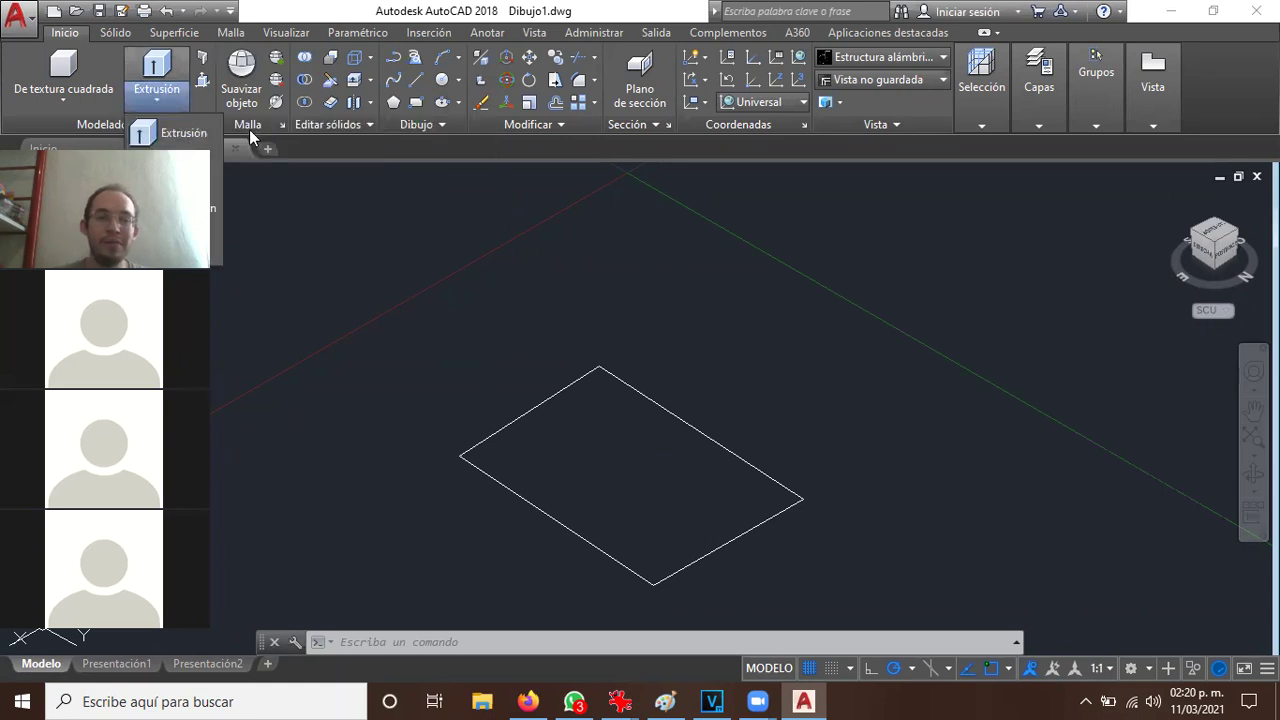
{"action": "left_click", "coordinate": [566, 386]}
{"action": "key", "text": "Return"}
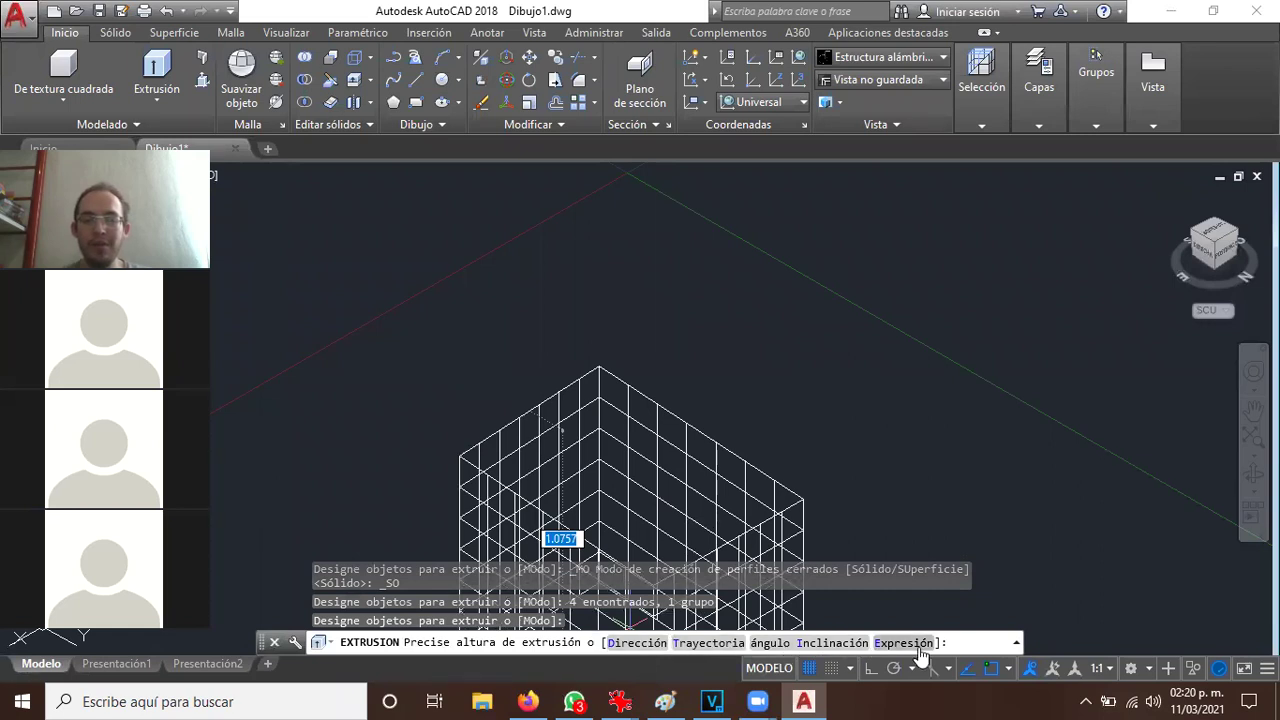
{"action": "left_click", "coordinate": [795, 643]}
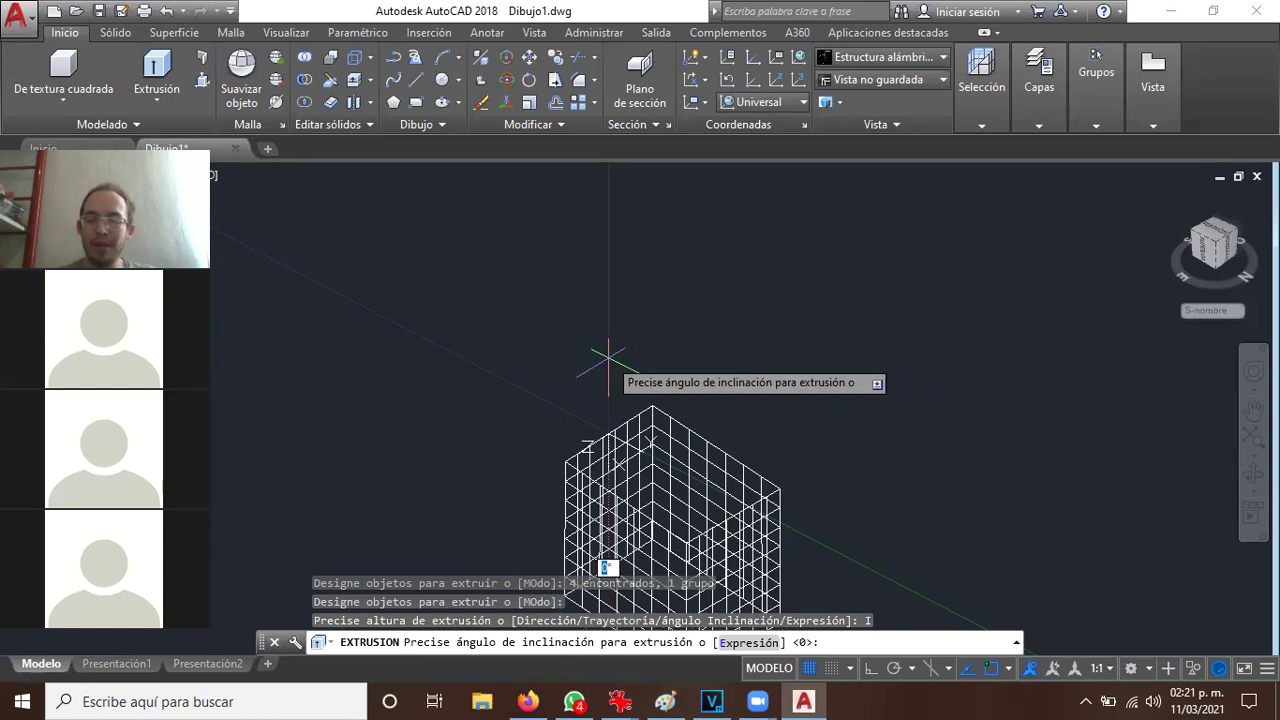
{"action": "type", "text": "10"}
{"action": "key", "text": "Return"}
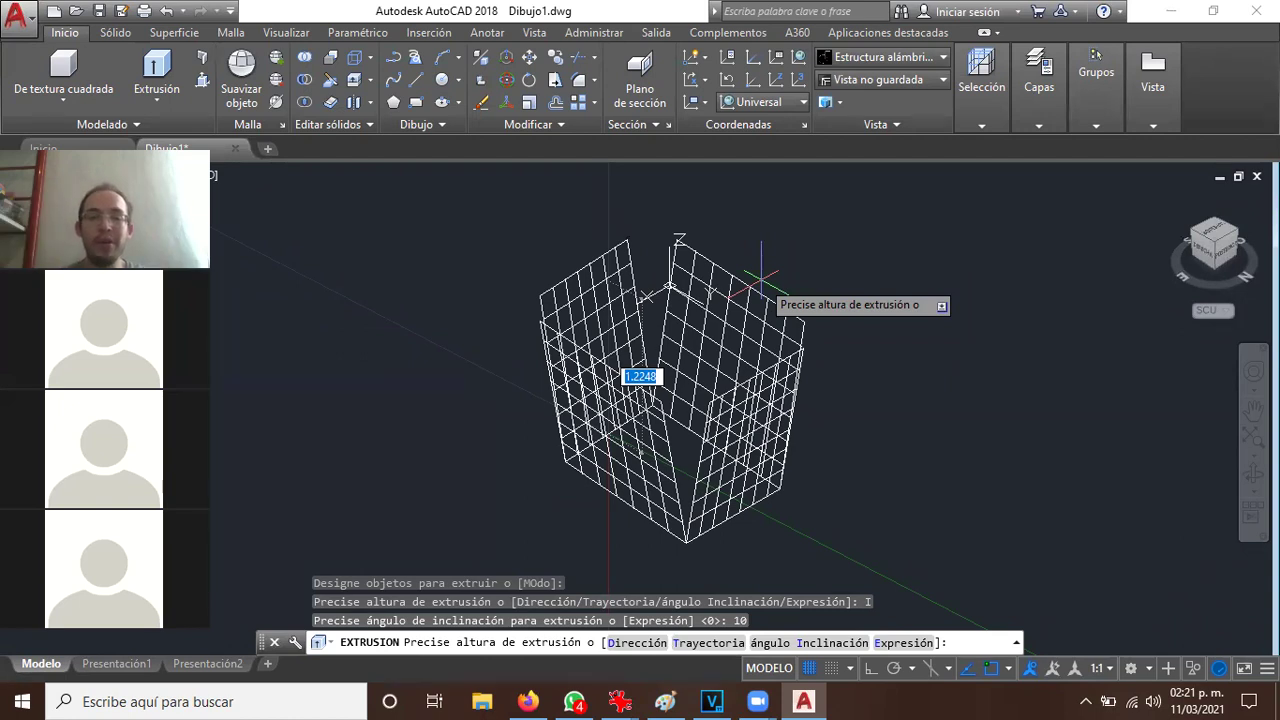
{"action": "left_click", "coordinate": [842, 217]}
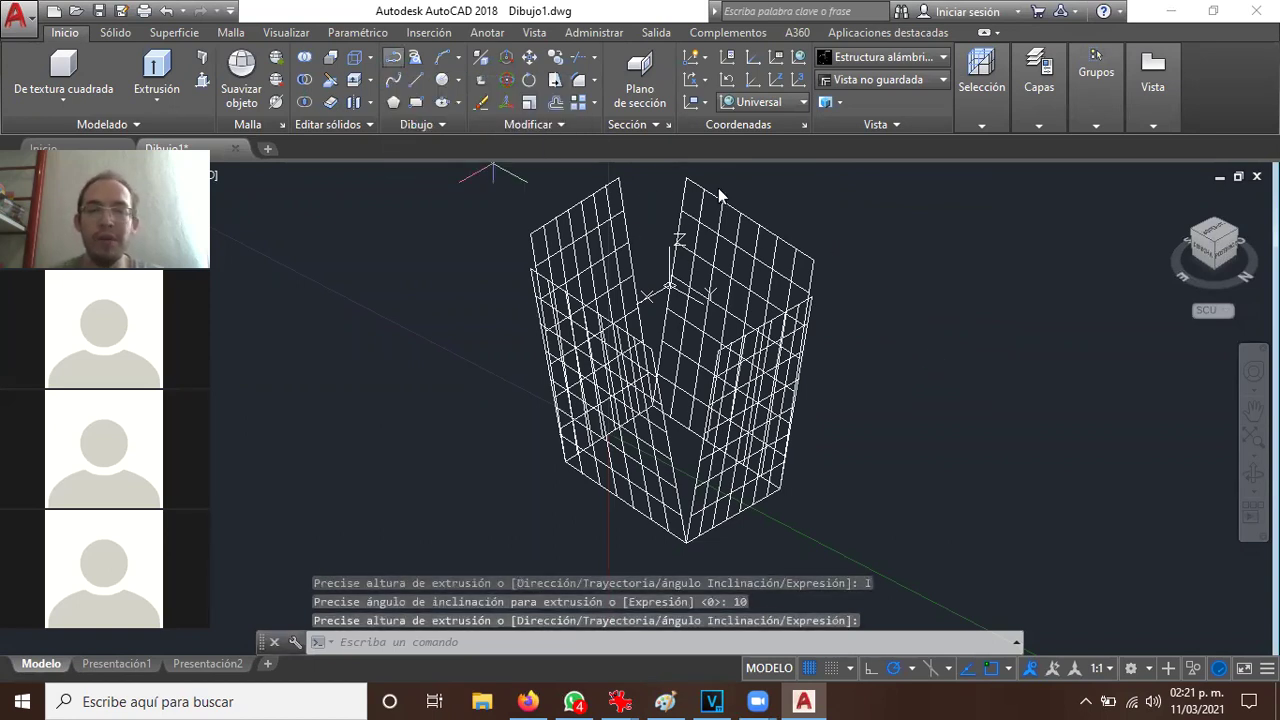
Pan to empty space below the tapered solid and draw a closed four-corner polyline
{"action": "left_click", "coordinate": [1253, 410]}
{"action": "left_click_drag", "start_coordinate": [848, 503], "coordinate": [994, 309]}
{"action": "scroll", "coordinate": [823, 423], "scroll_direction": "down", "scroll_amount": 4}
{"action": "mouse_move", "coordinate": [889, 423]}
{"action": "left_mouse_down"}
{"action": "mouse_move", "coordinate": [714, 431]}
{"action": "mouse_move", "coordinate": [686, 394]}
{"action": "left_mouse_up"}
{"action": "mouse_move", "coordinate": [760, 351]}
{"action": "left_mouse_down"}
{"action": "mouse_move", "coordinate": [760, 486]}
{"action": "mouse_move", "coordinate": [763, 315]}
{"action": "left_mouse_up"}
{"action": "scroll", "coordinate": [763, 315], "scroll_direction": "up", "scroll_amount": 3}
{"action": "left_click_drag", "start_coordinate": [689, 371], "coordinate": [766, 366]}
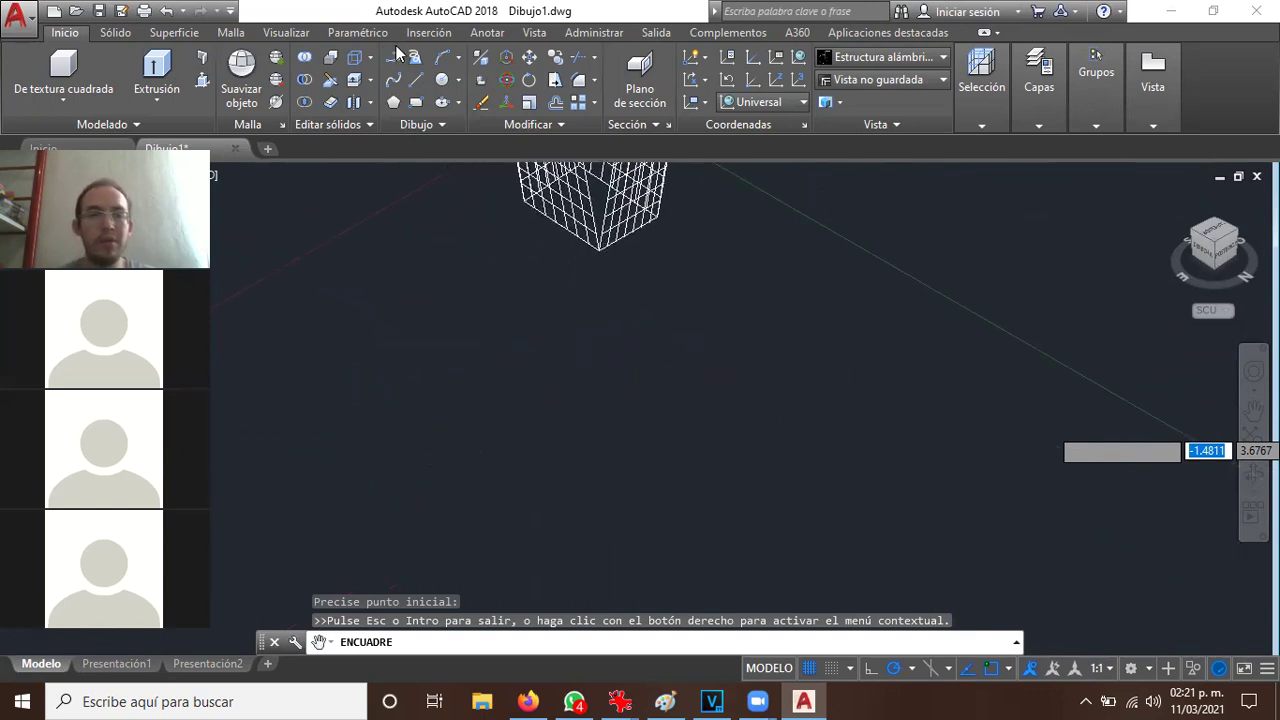
{"action": "left_click", "coordinate": [395, 57]}
{"action": "left_click", "coordinate": [583, 384]}
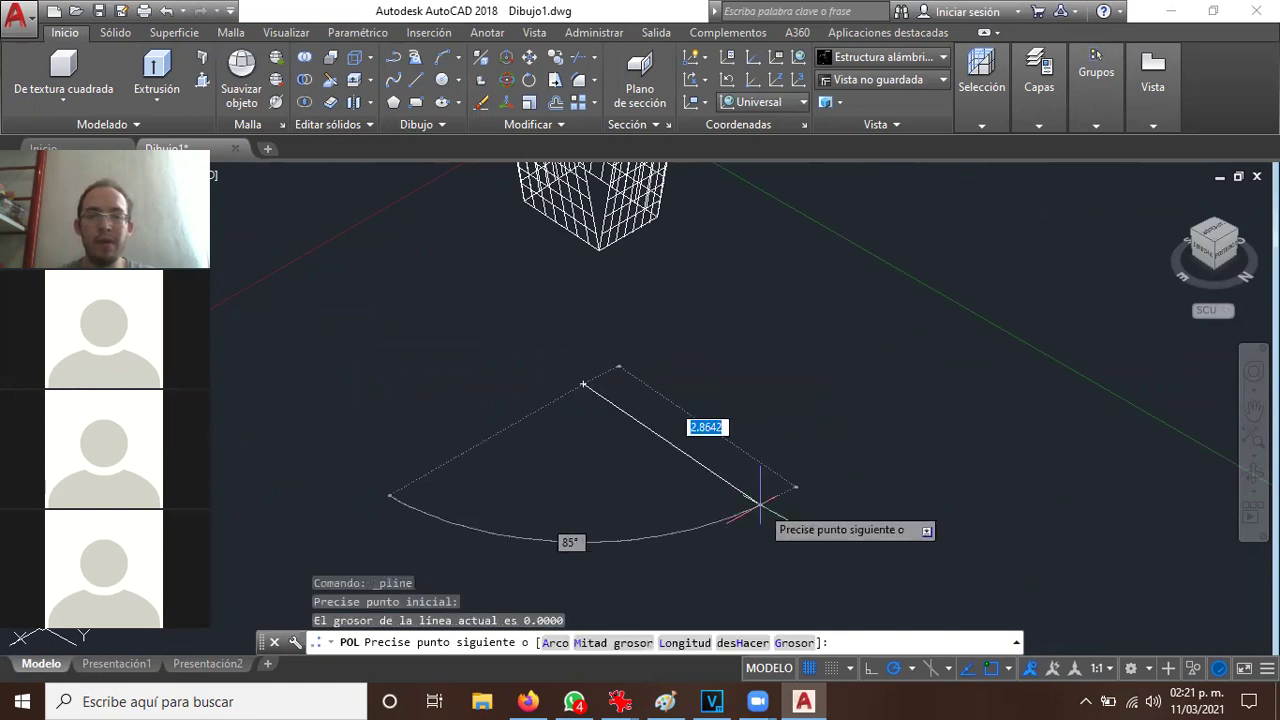
{"action": "left_click", "coordinate": [760, 504]}
{"action": "left_click", "coordinate": [838, 423]}
{"action": "left_click", "coordinate": [720, 303]}
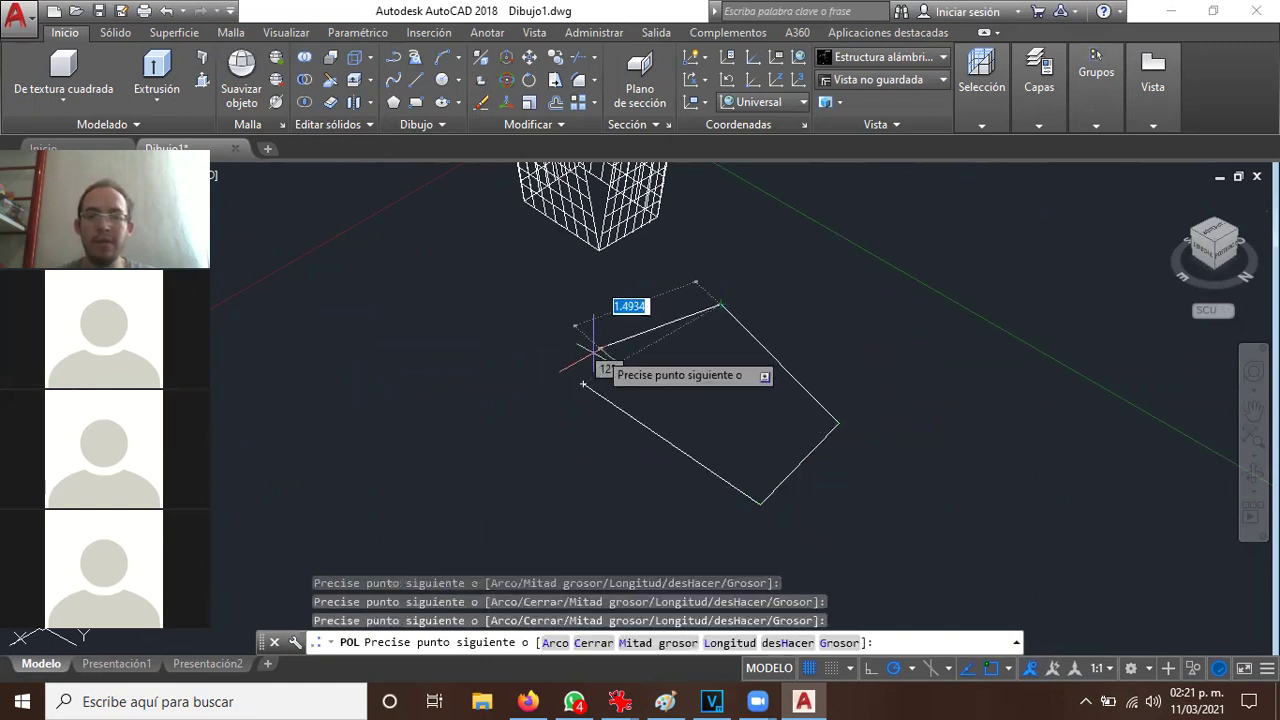
{"action": "left_click", "coordinate": [583, 384]}
{"action": "key", "text": "Return"}
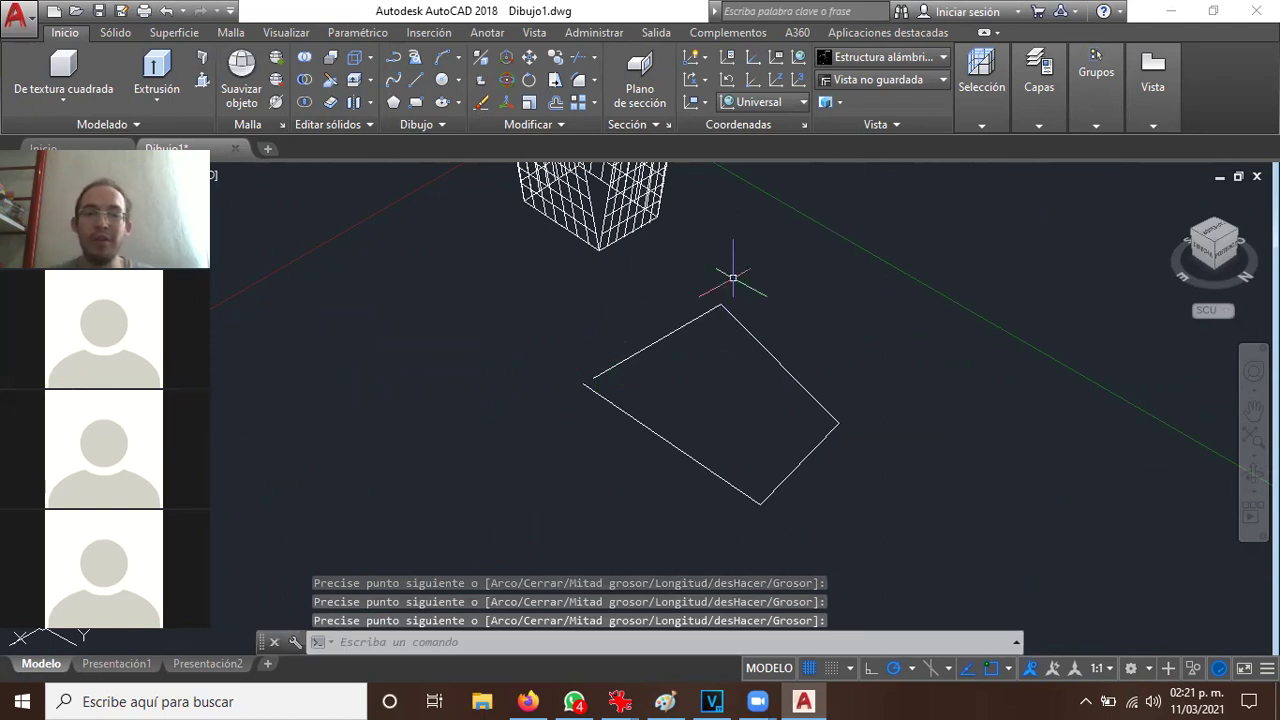
Erase that polyline and redraw a closed diamond-shaped polyline with PLINE
{"action": "left_click", "coordinate": [643, 351]}
{"action": "key", "text": "Delete"}
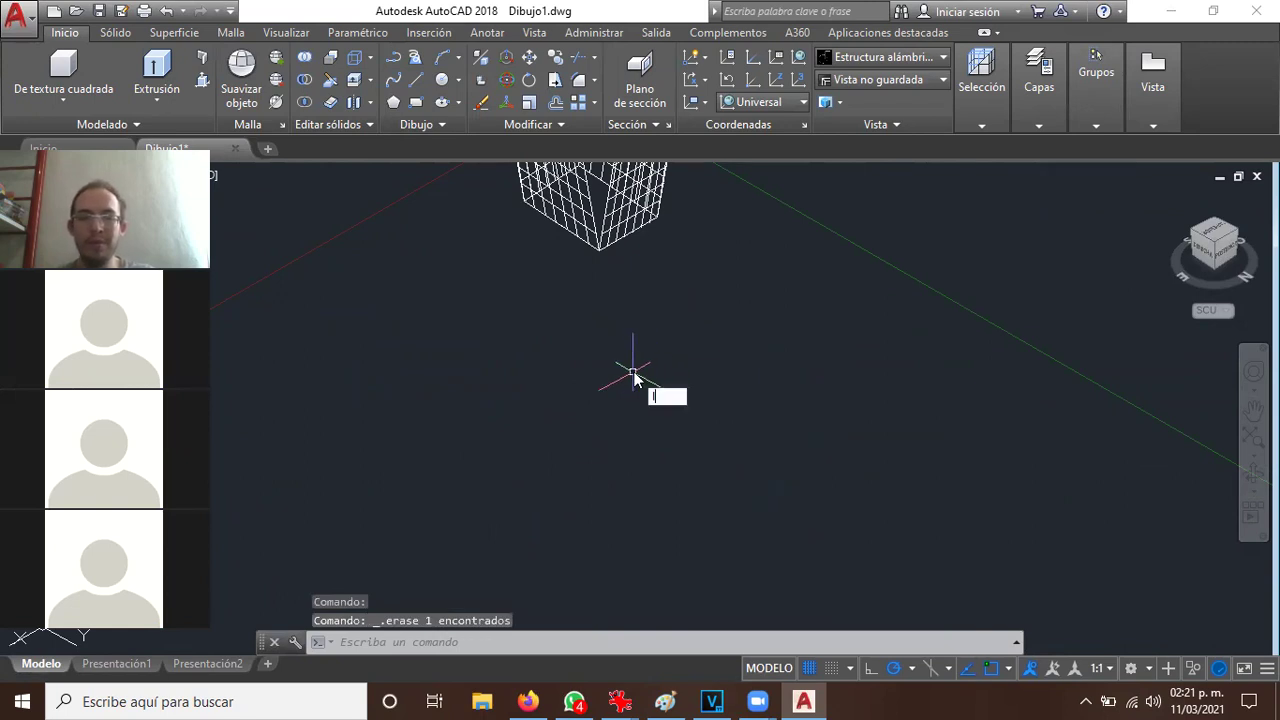
{"action": "left_click", "coordinate": [397, 62]}
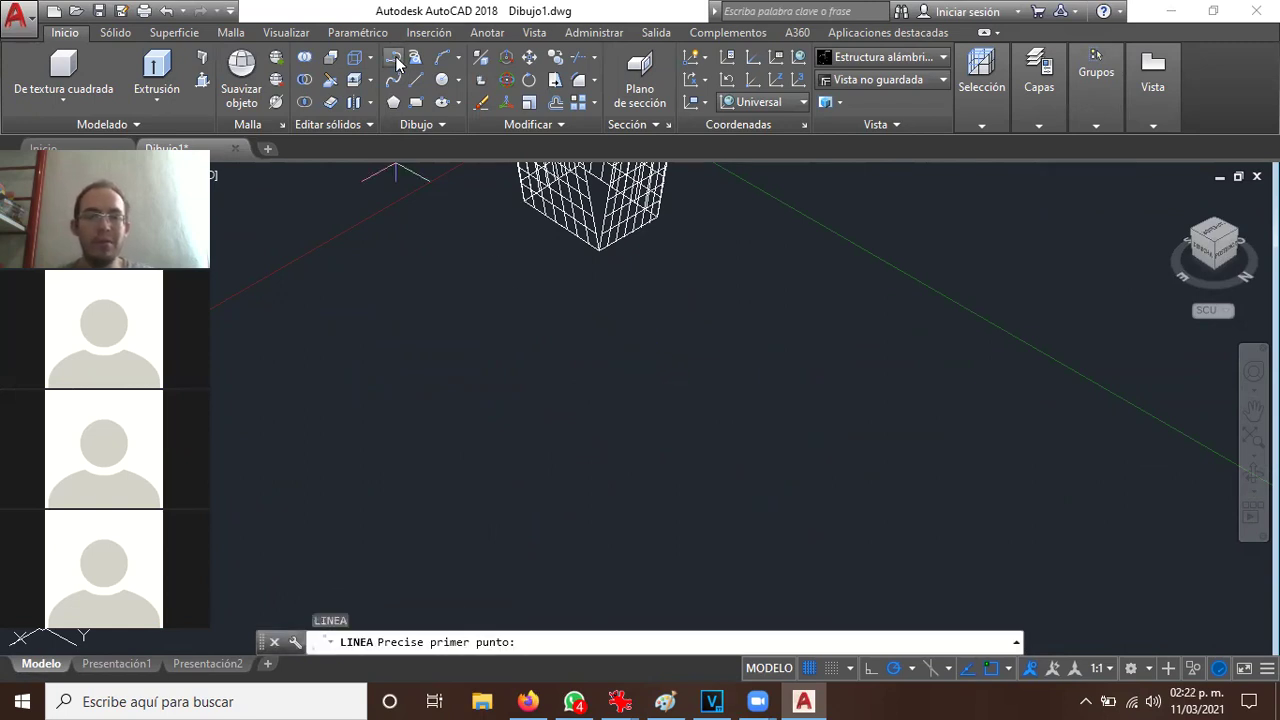
{"action": "left_click", "coordinate": [715, 316]}
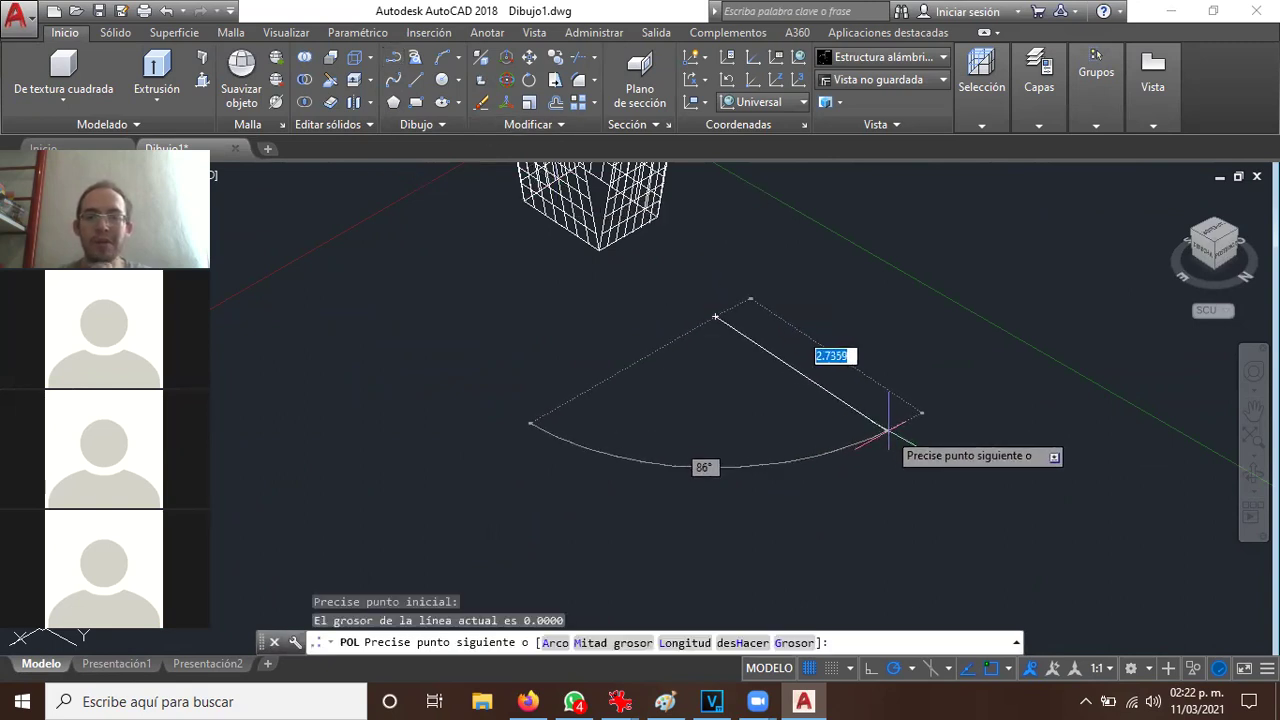
{"action": "left_click", "coordinate": [900, 424]}
{"action": "left_click", "coordinate": [722, 525]}
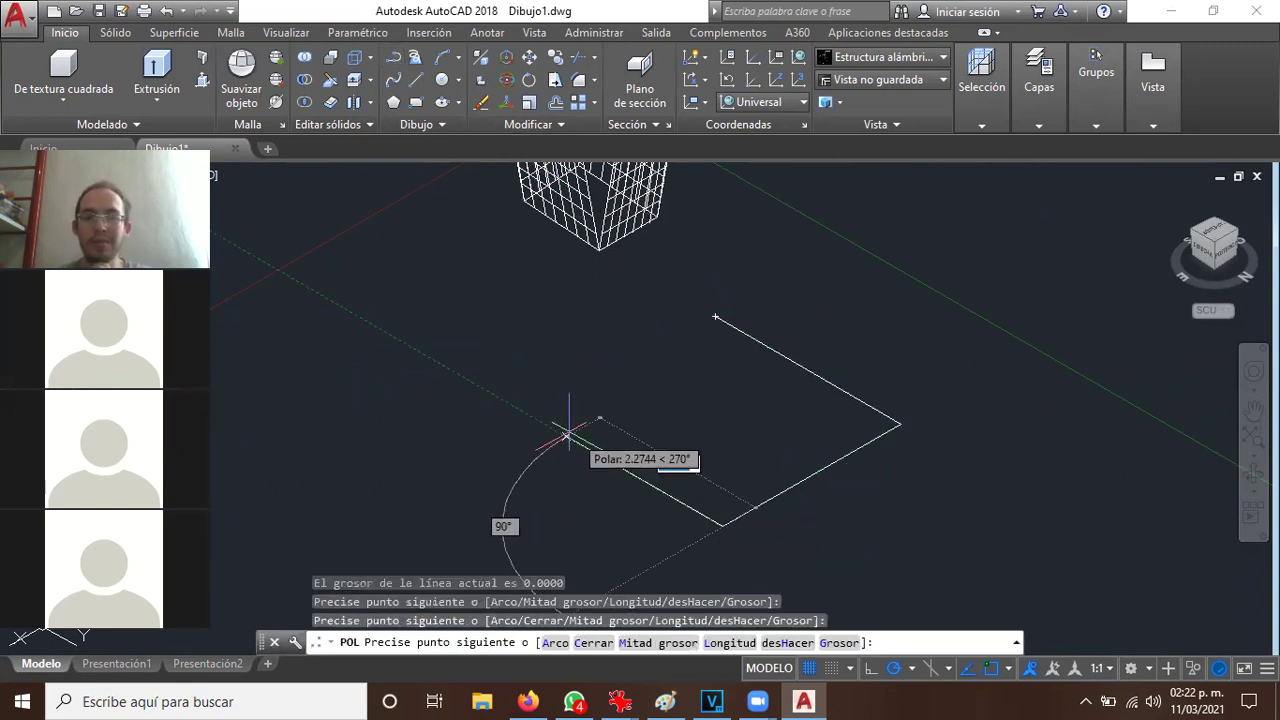
{"action": "left_click", "coordinate": [565, 436]}
{"action": "left_click", "coordinate": [715, 316]}
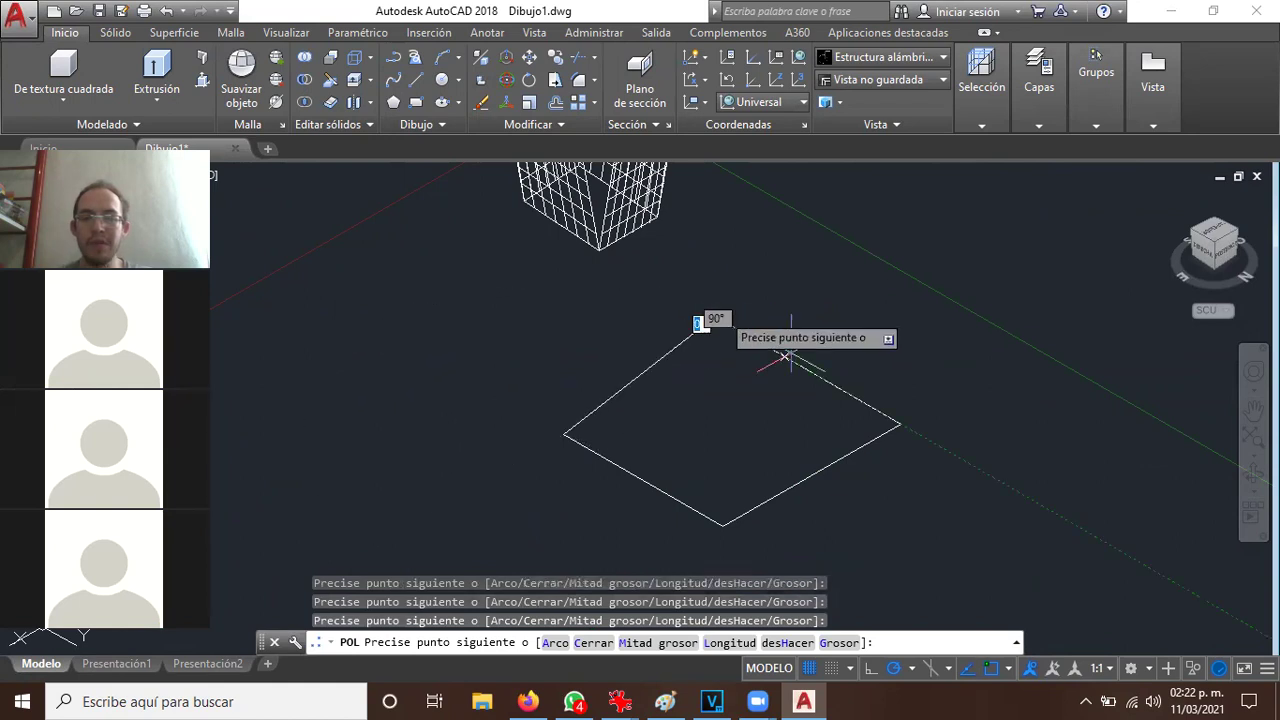
{"action": "key", "text": "Return"}
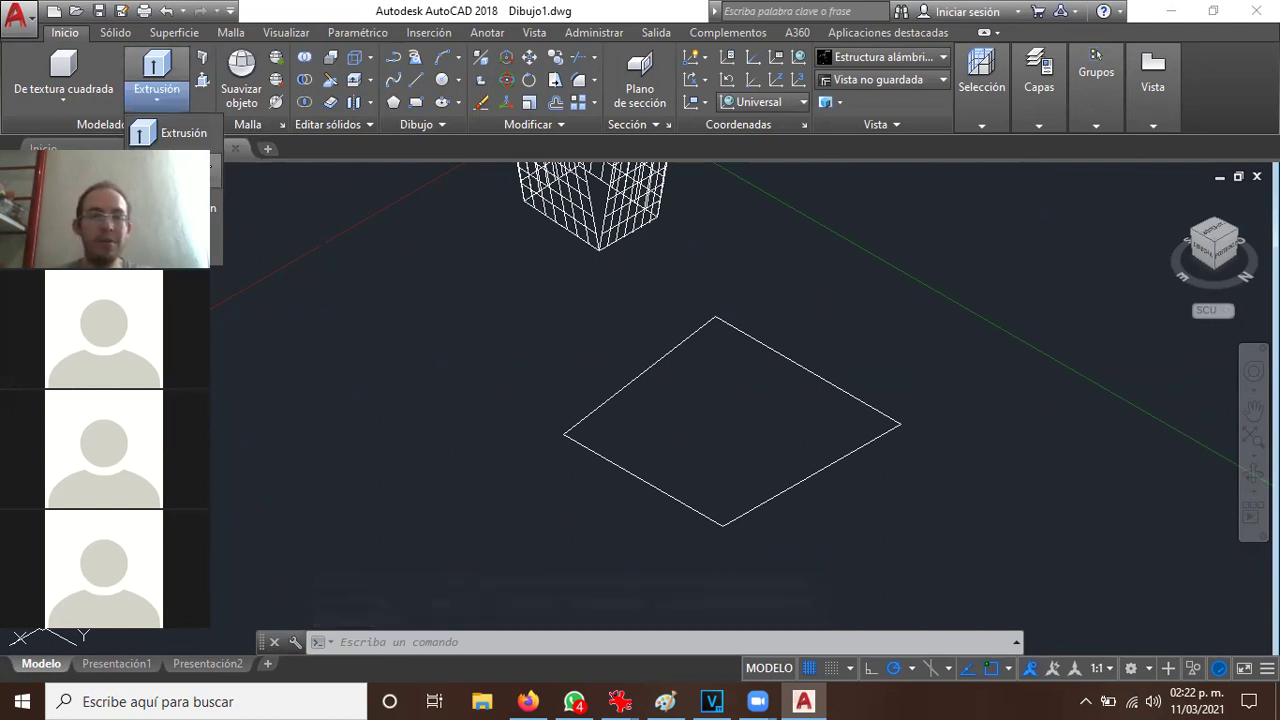
Extrude the diamond polyline with a -10° taper so the solid widens toward its top
{"action": "left_click", "coordinate": [156, 70]}
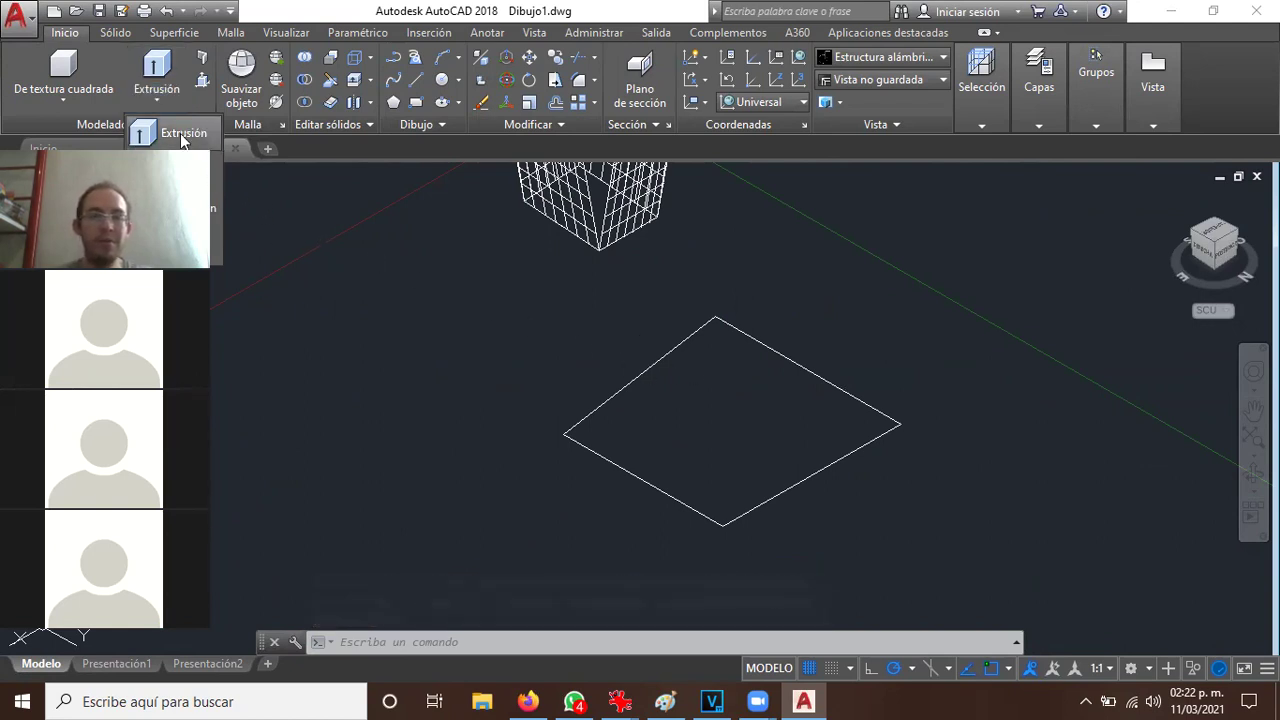
{"action": "left_click", "coordinate": [655, 359]}
{"action": "key", "text": "Return"}
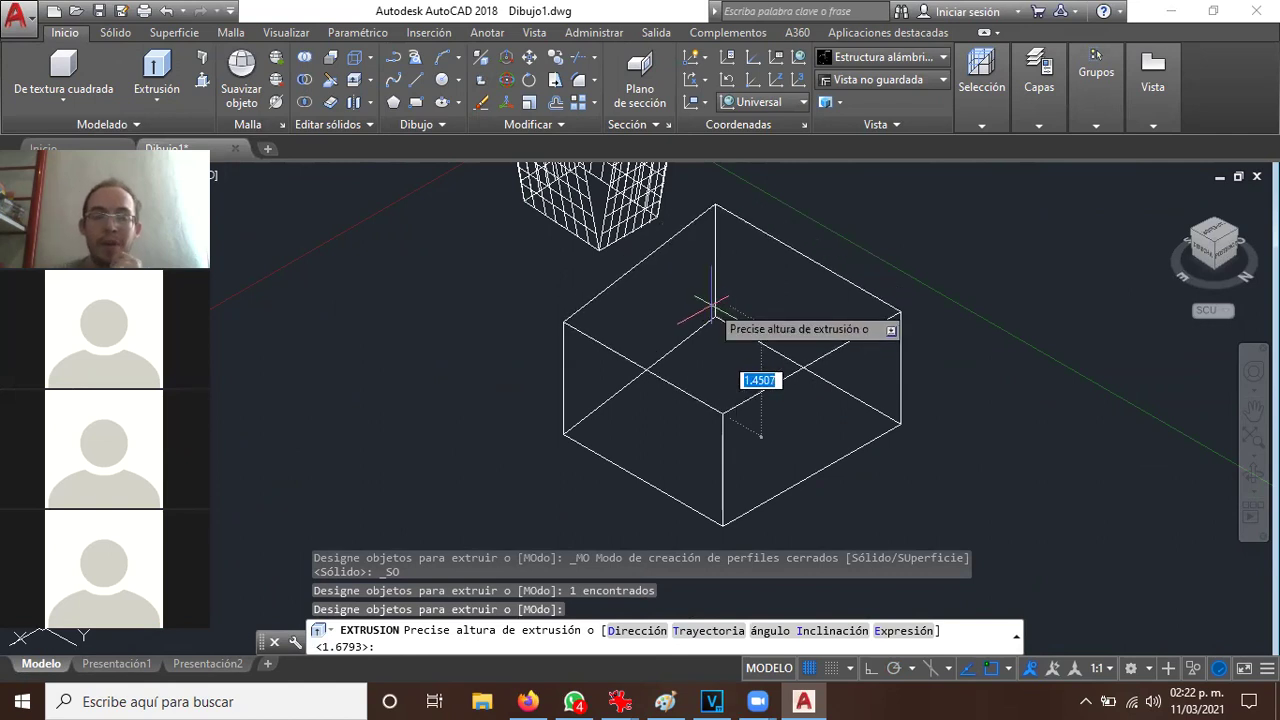
{"action": "left_click", "coordinate": [817, 631]}
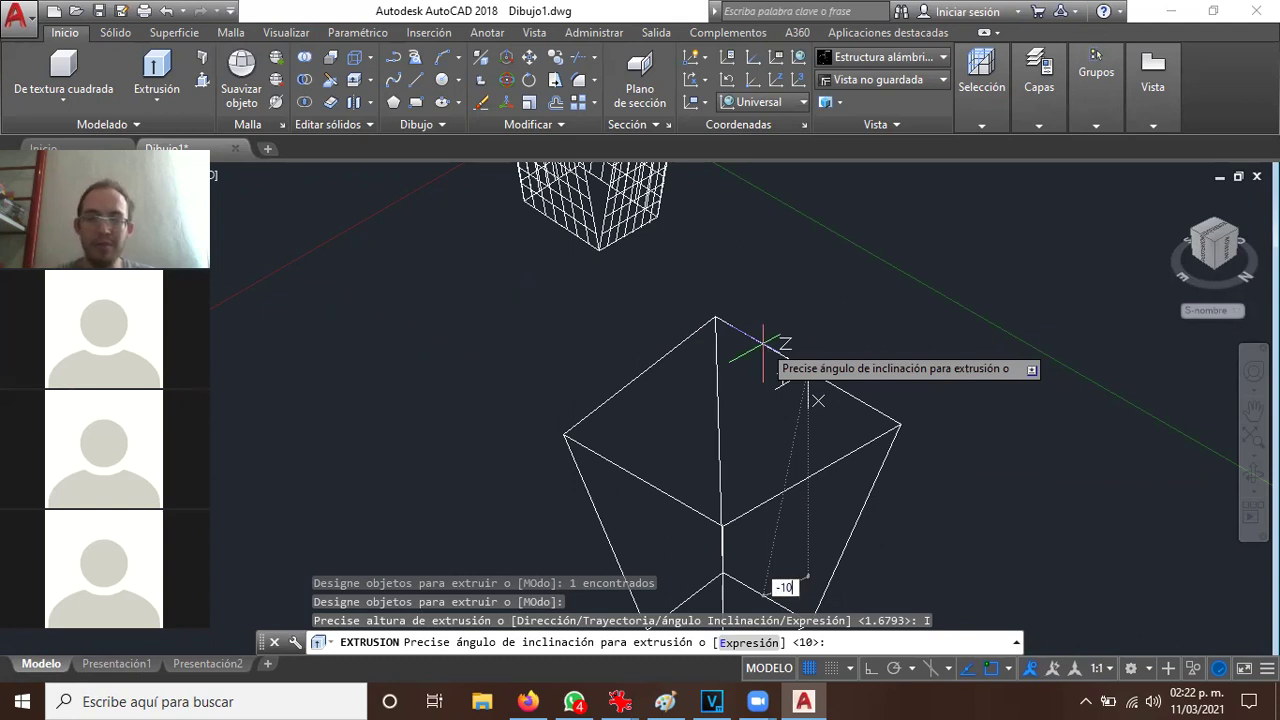
{"action": "key", "text": "Return"}
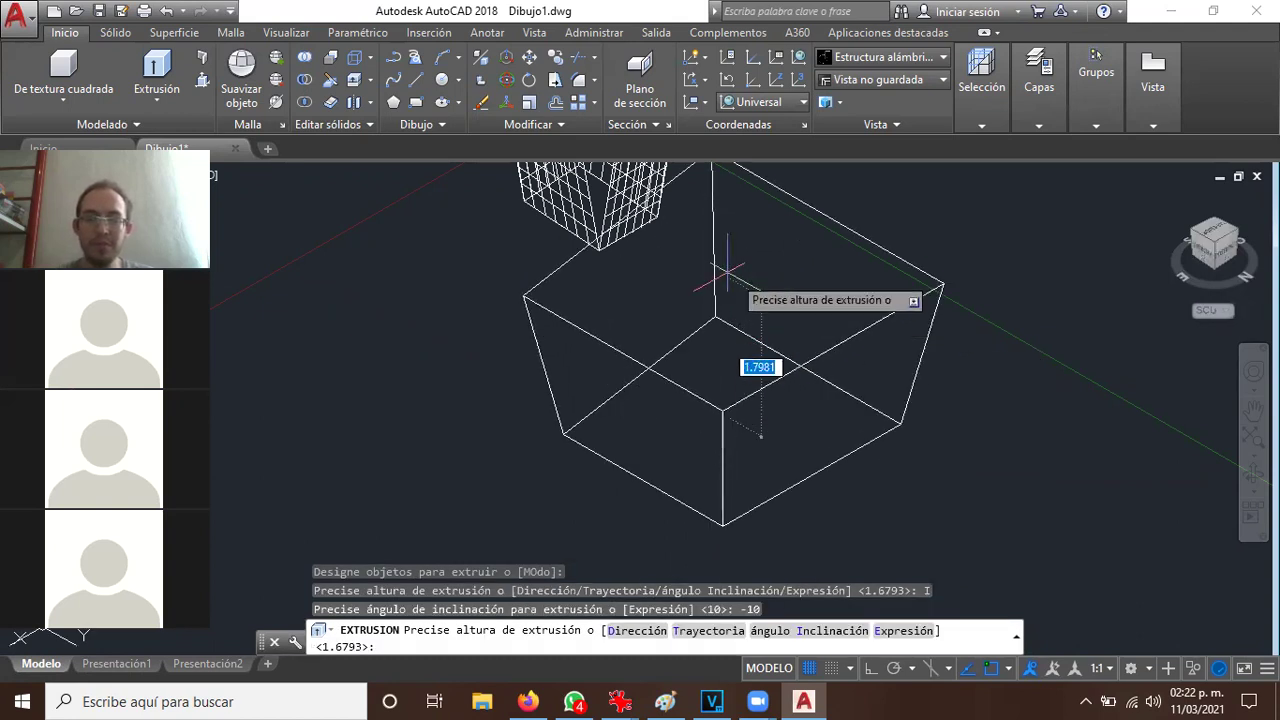
{"action": "scroll", "coordinate": [840, 300], "scroll_direction": "down", "scroll_amount": 2}
{"action": "scroll", "coordinate": [837, 322], "scroll_direction": "up", "scroll_amount": 3}
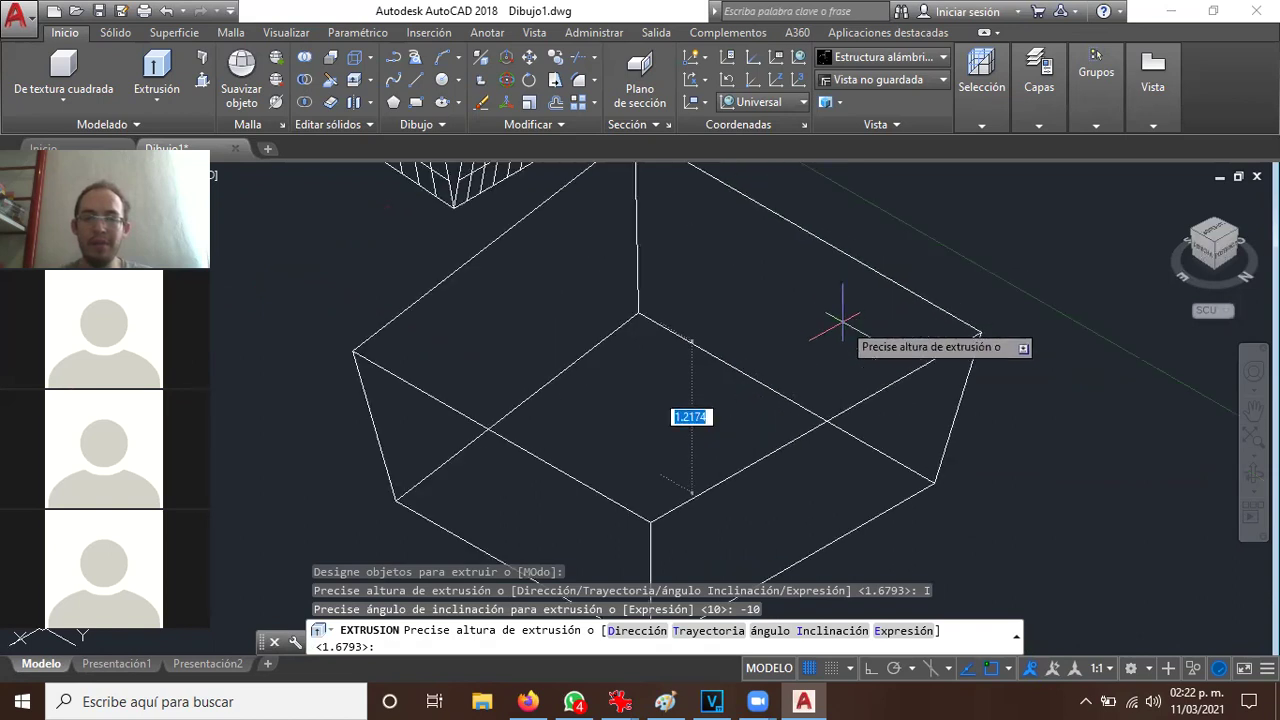
{"action": "scroll", "coordinate": [843, 318], "scroll_direction": "down", "scroll_amount": 4}
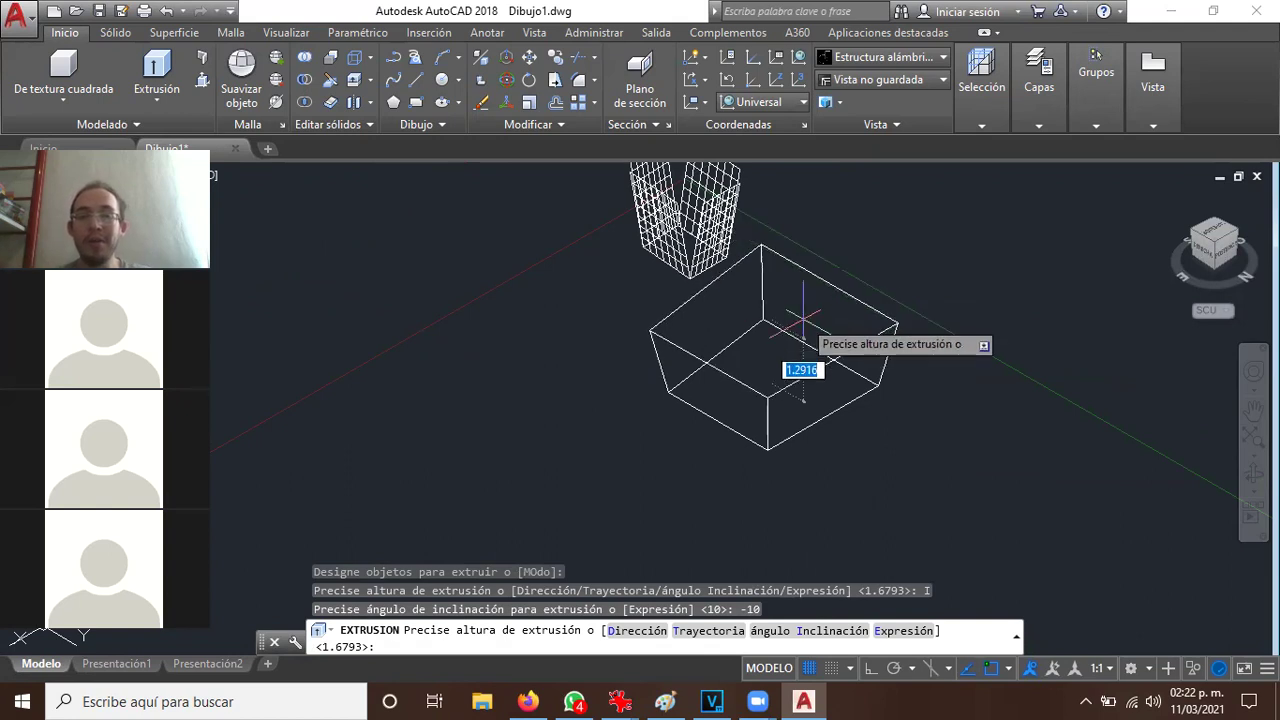
{"action": "left_click", "coordinate": [803, 318]}
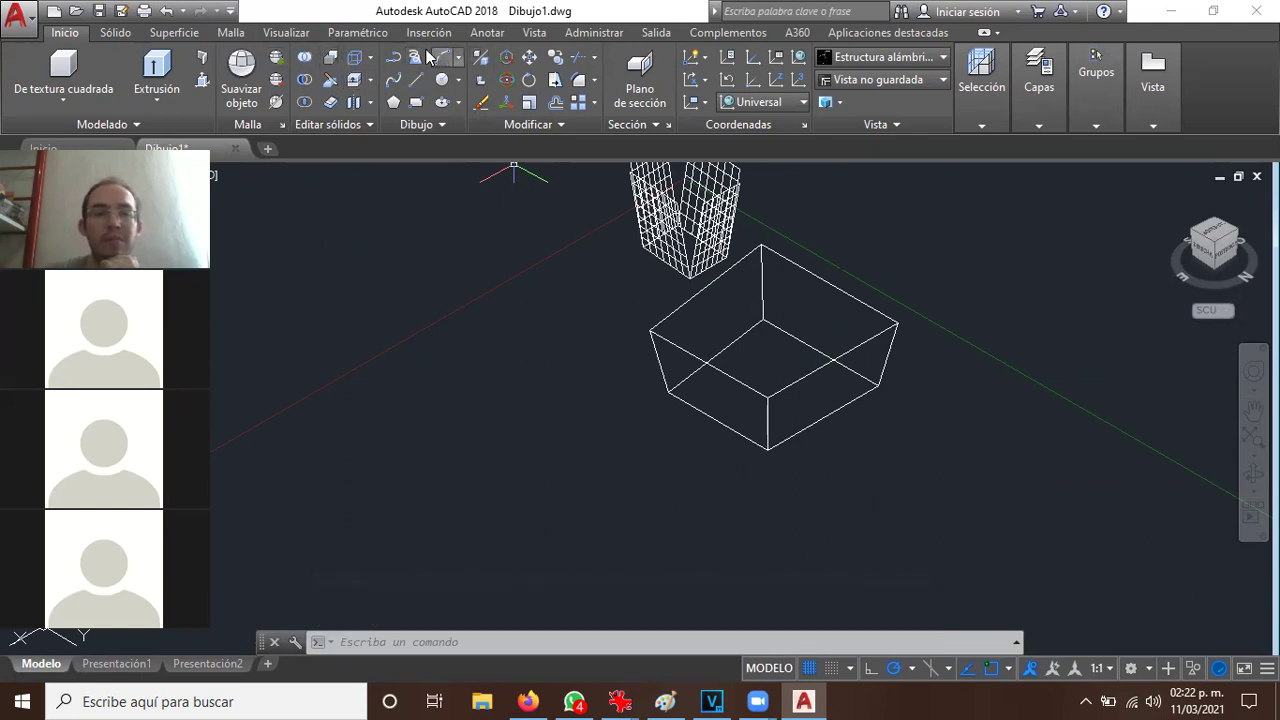
Draw a closed triangular polyline to the left of the box
{"action": "left_click", "coordinate": [395, 57]}
{"action": "left_click", "coordinate": [520, 401]}
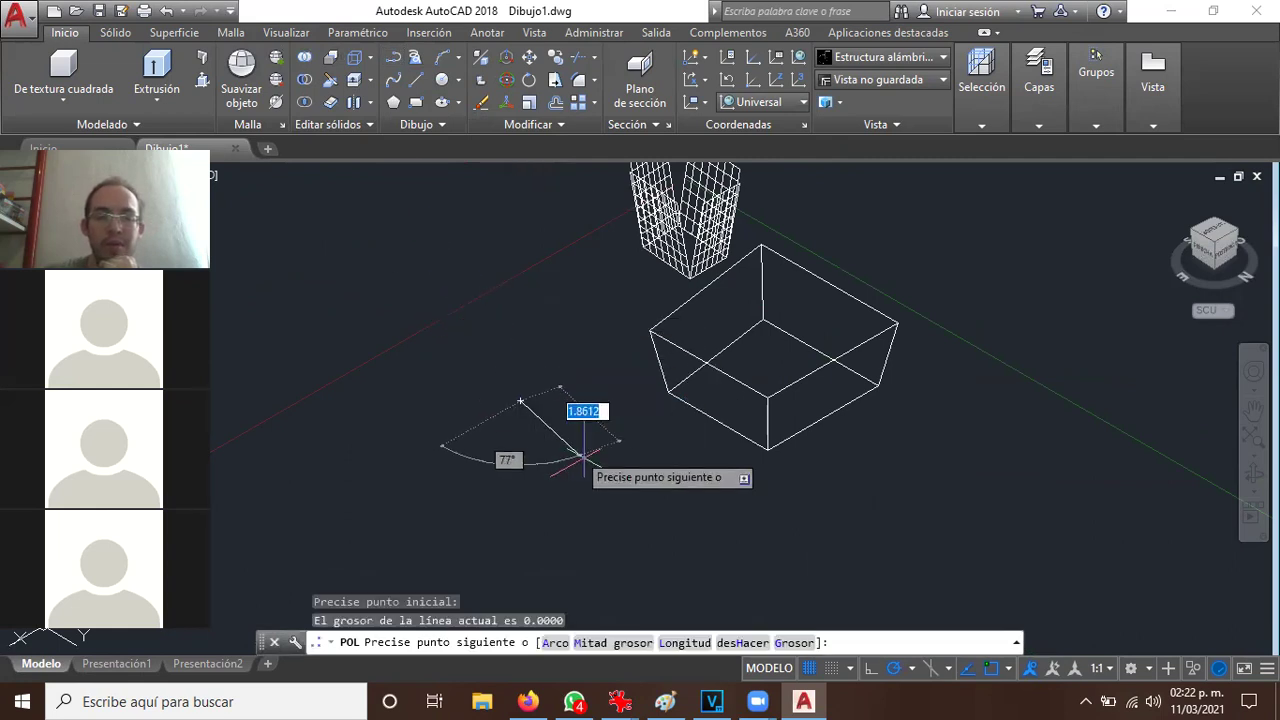
{"action": "left_click", "coordinate": [612, 455]}
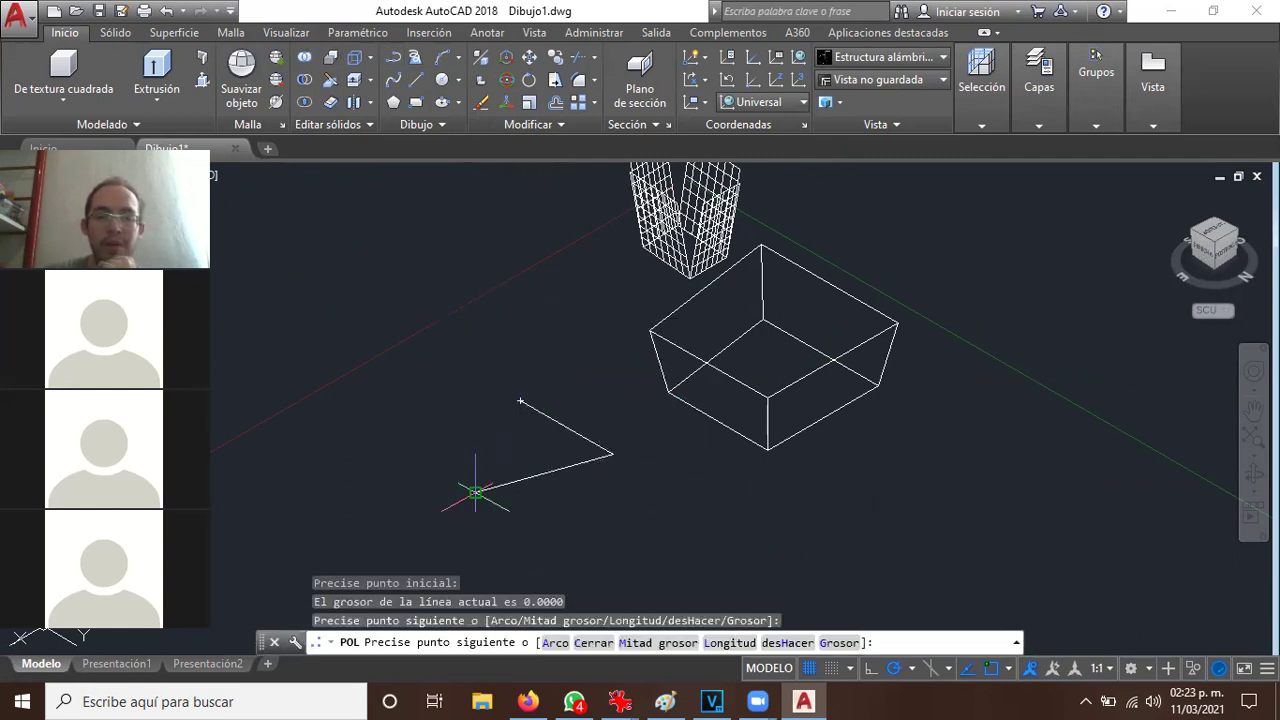
{"action": "left_click", "coordinate": [476, 492]}
{"action": "left_click", "coordinate": [520, 401]}
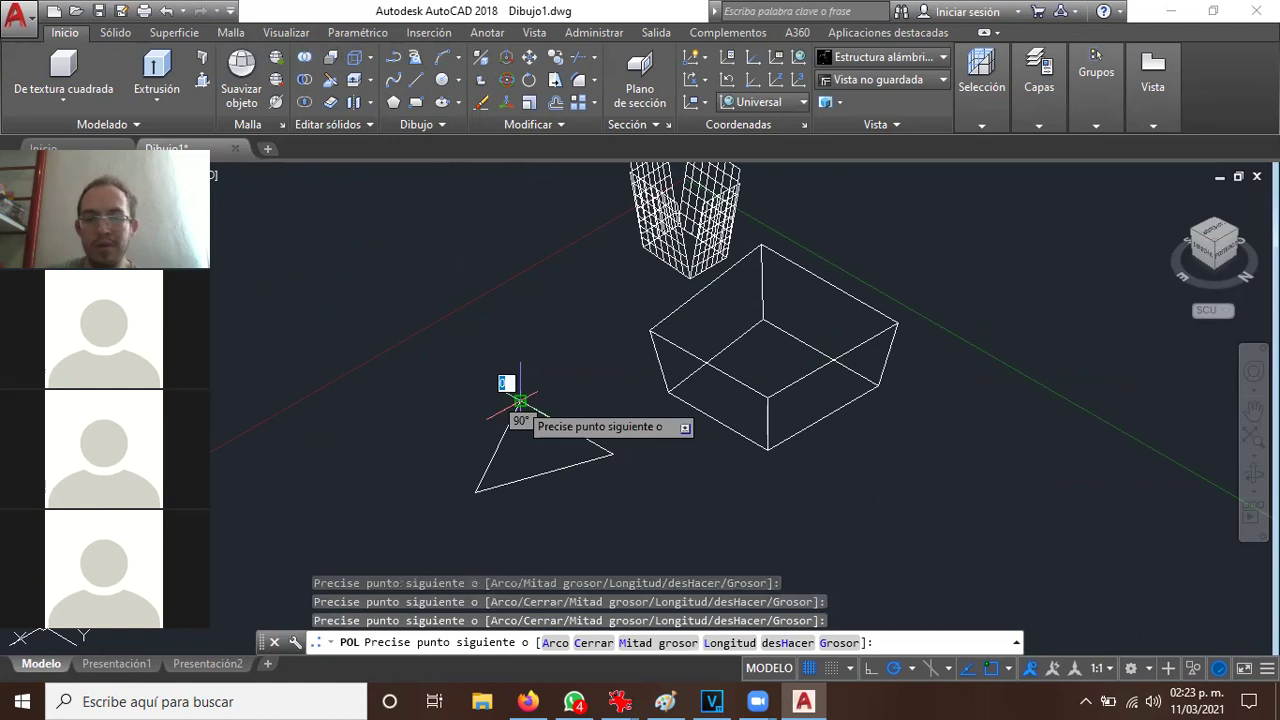
{"action": "key", "text": "Return"}
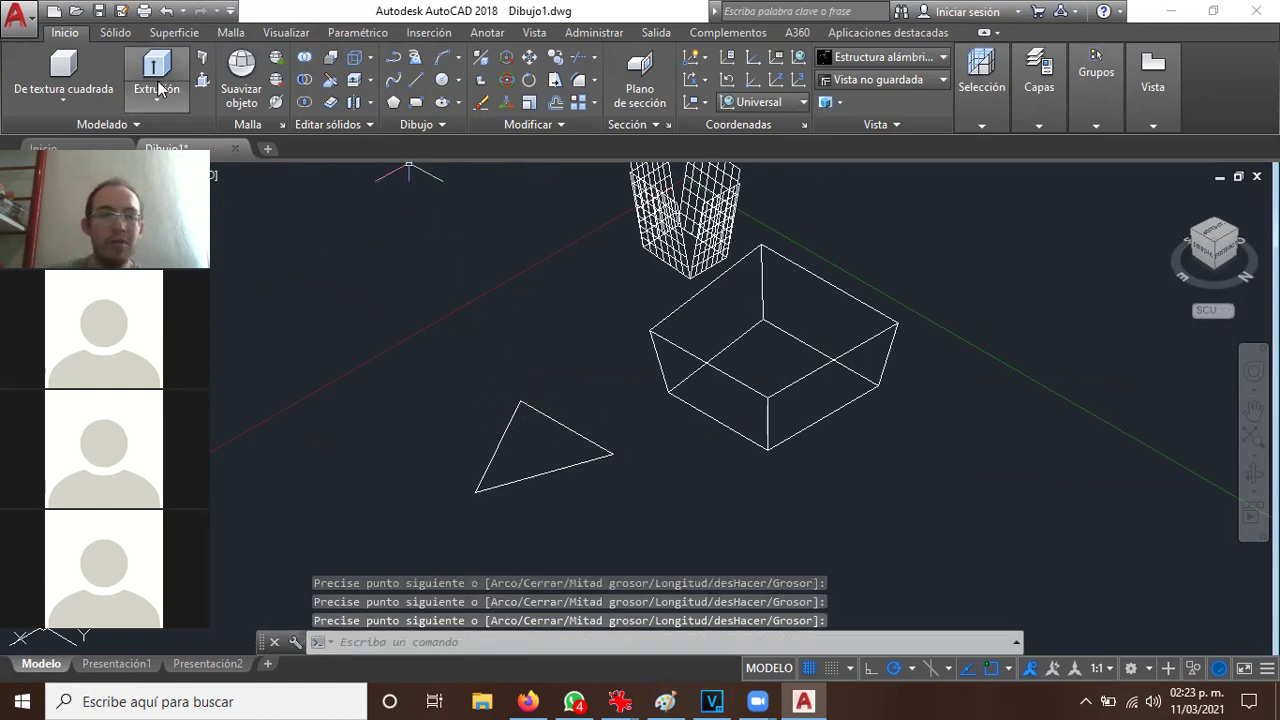
Extrude the triangle with a -10° taper angle into a prism
{"action": "left_click", "coordinate": [157, 72]}
{"action": "left_click", "coordinate": [520, 406]}
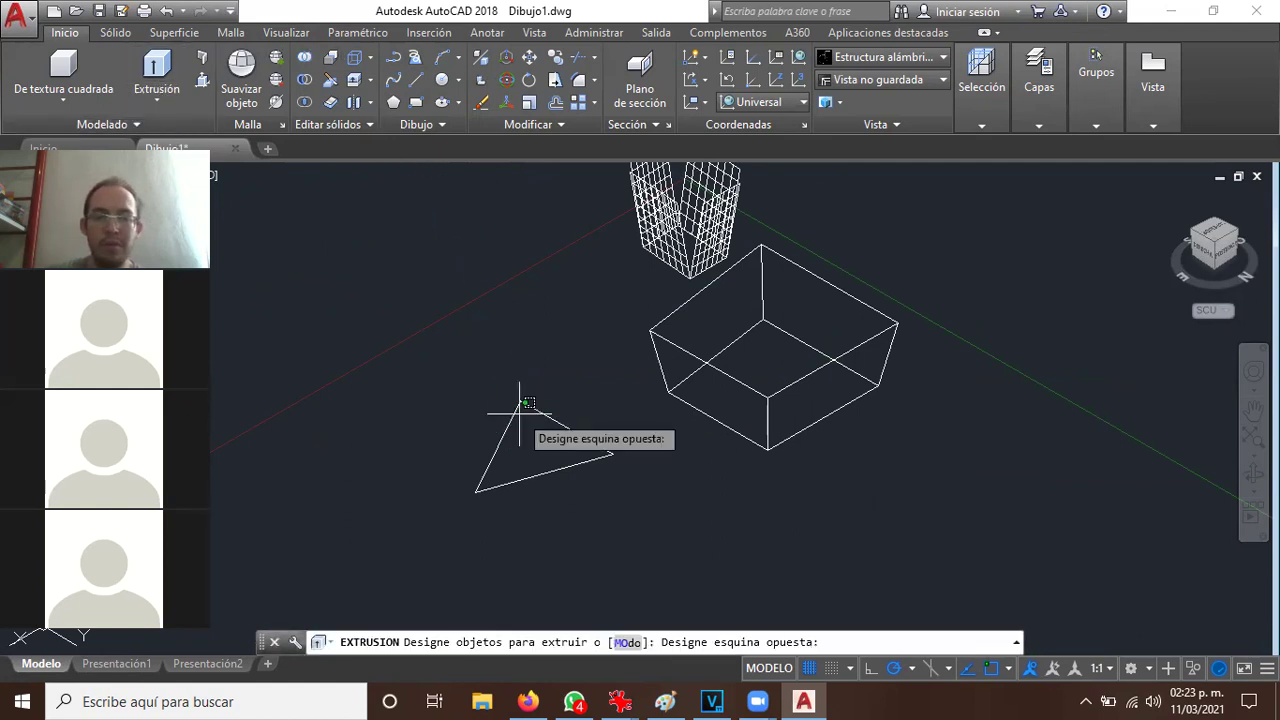
{"action": "left_click", "coordinate": [516, 410]}
{"action": "key", "text": "Return"}
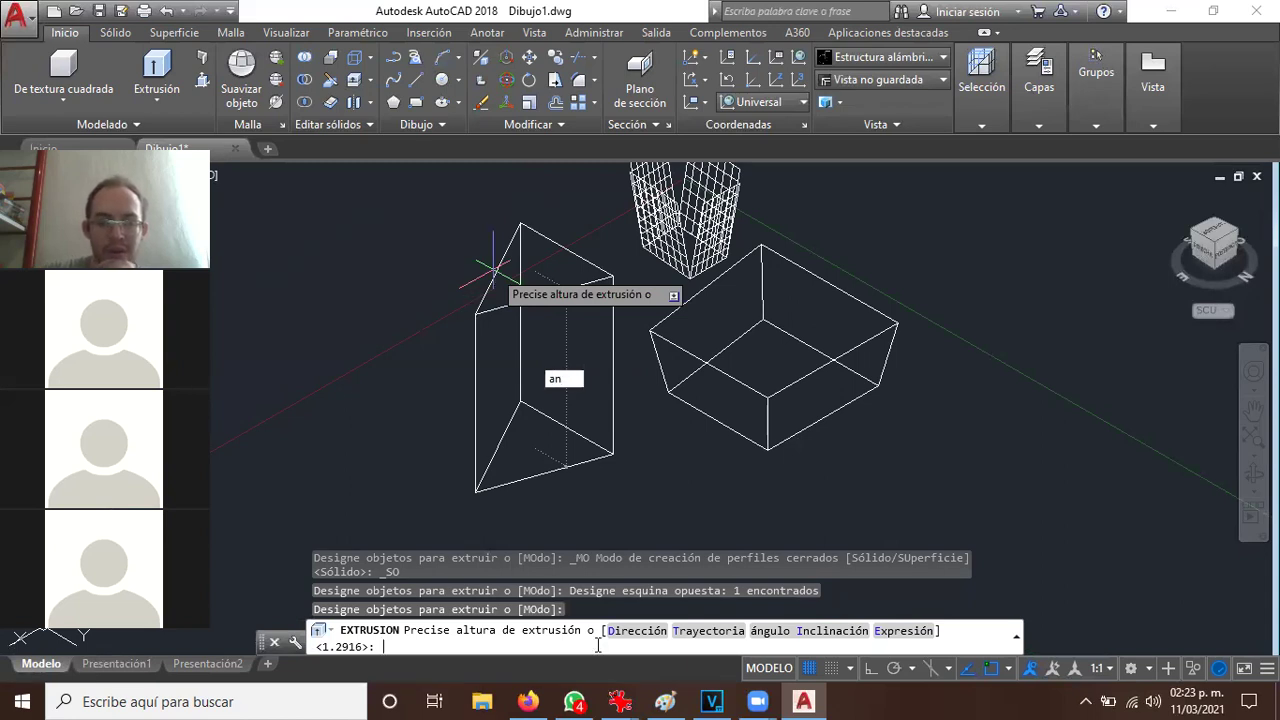
{"action": "type", "text": "a"}
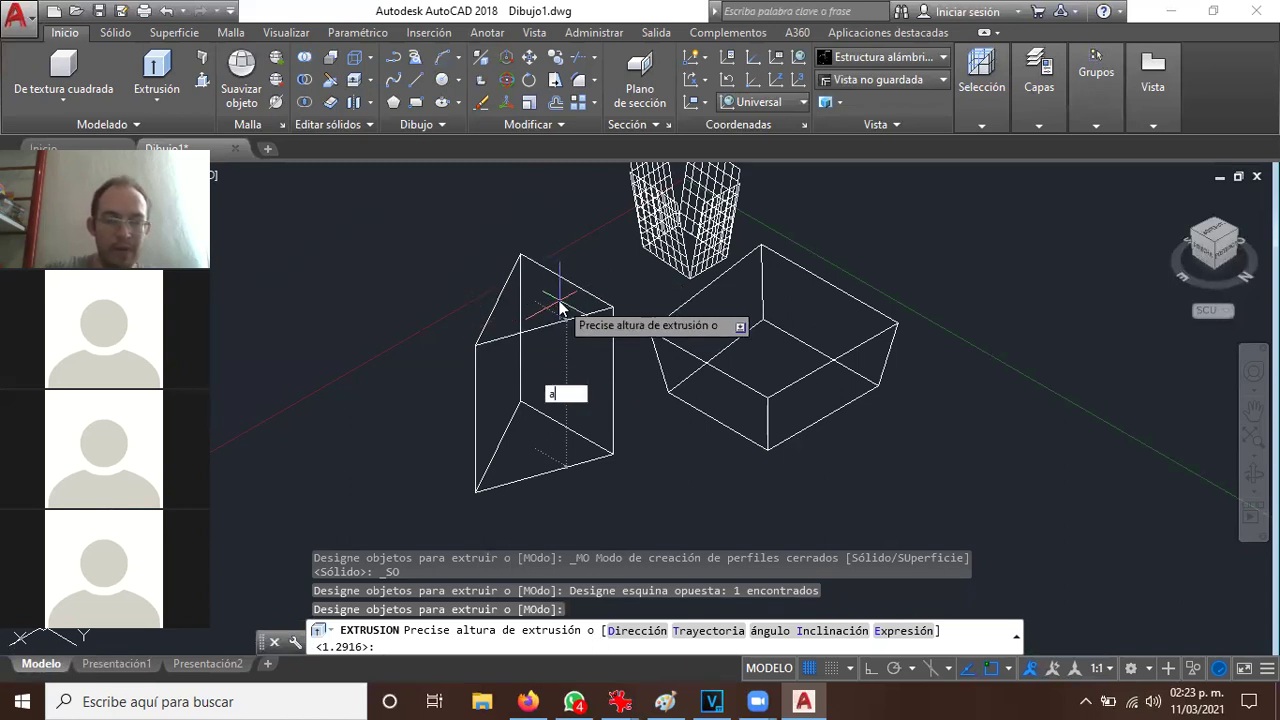
{"action": "type", "text": "ngulo"}
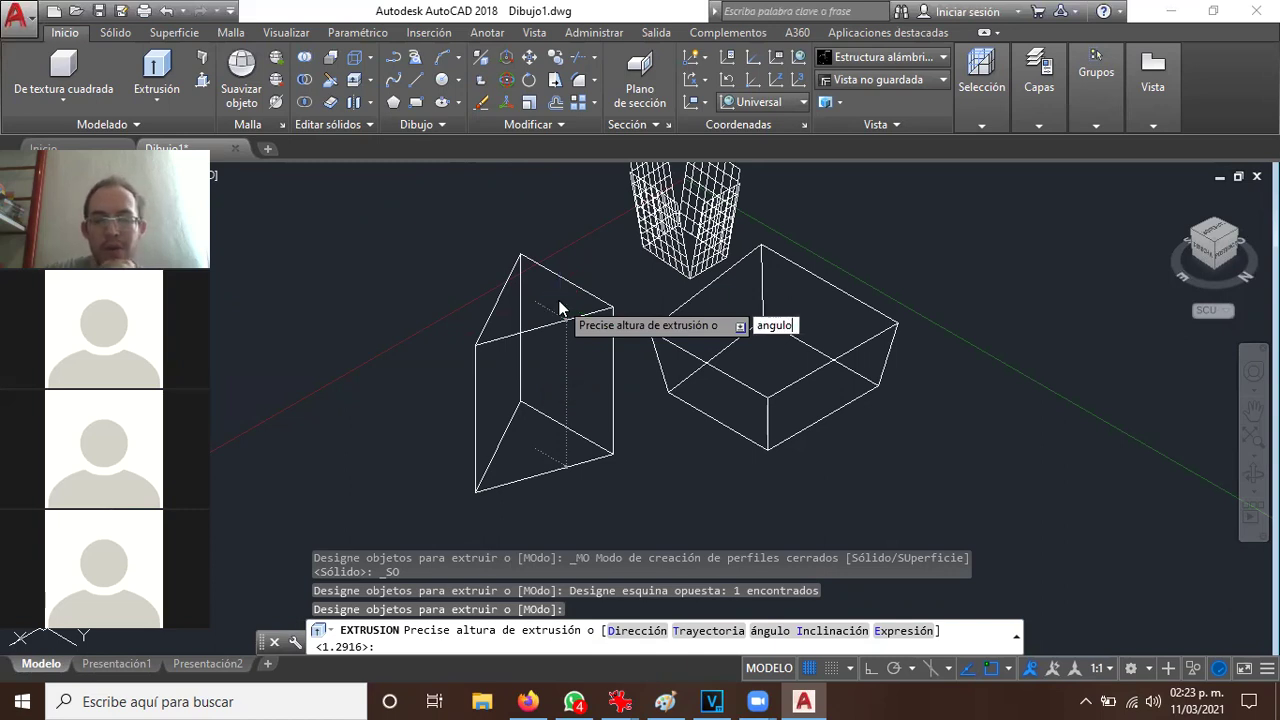
{"action": "key", "text": "Return"}
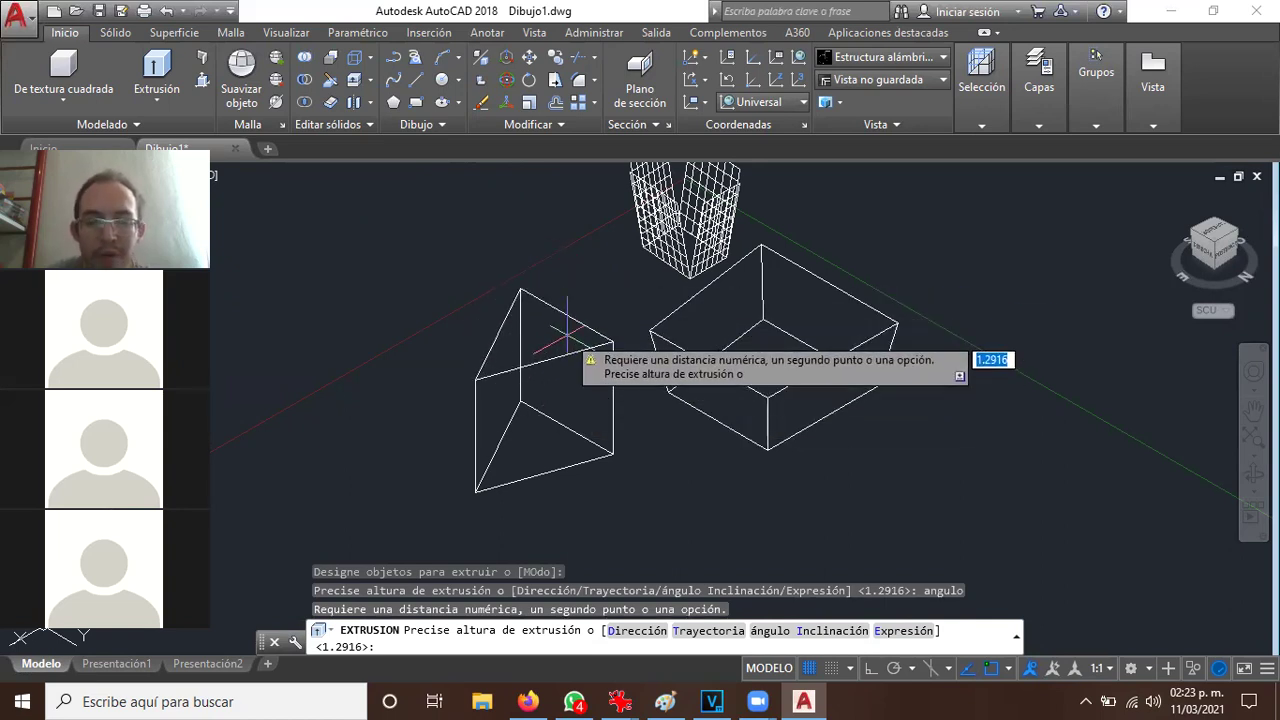
{"action": "left_click", "coordinate": [764, 631]}
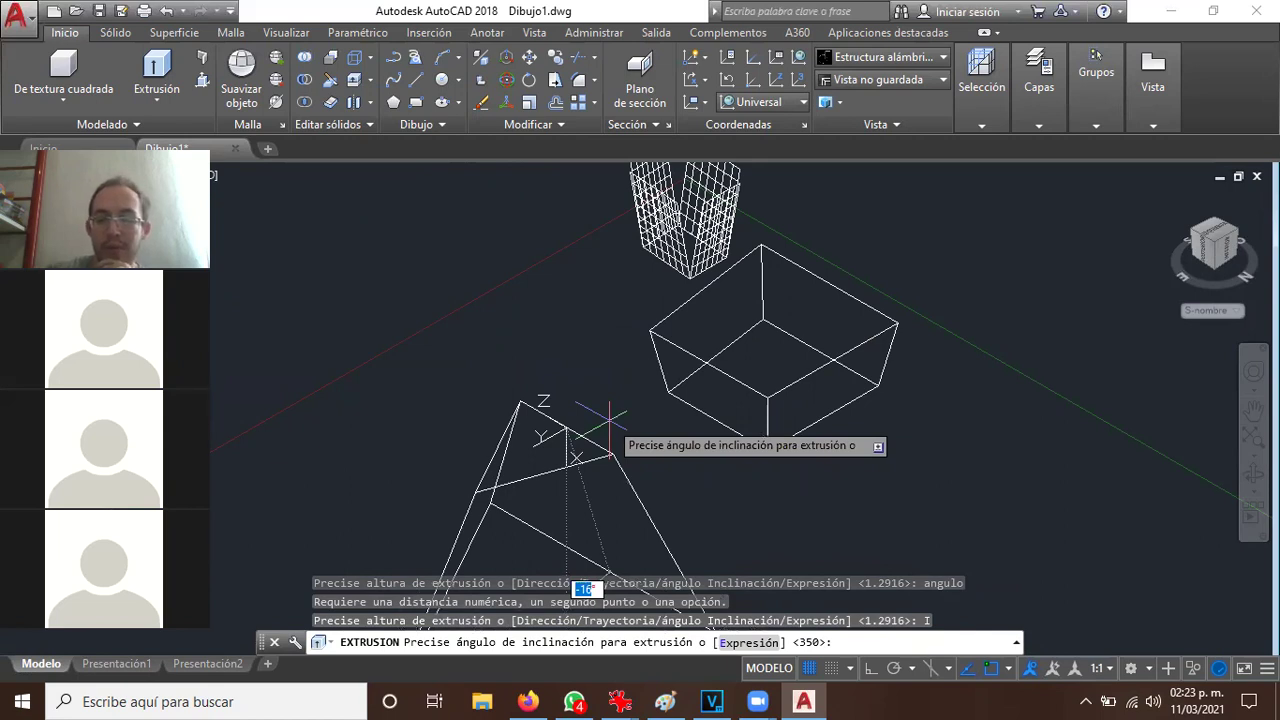
{"action": "type", "text": "-10"}
{"action": "key", "text": "Return"}
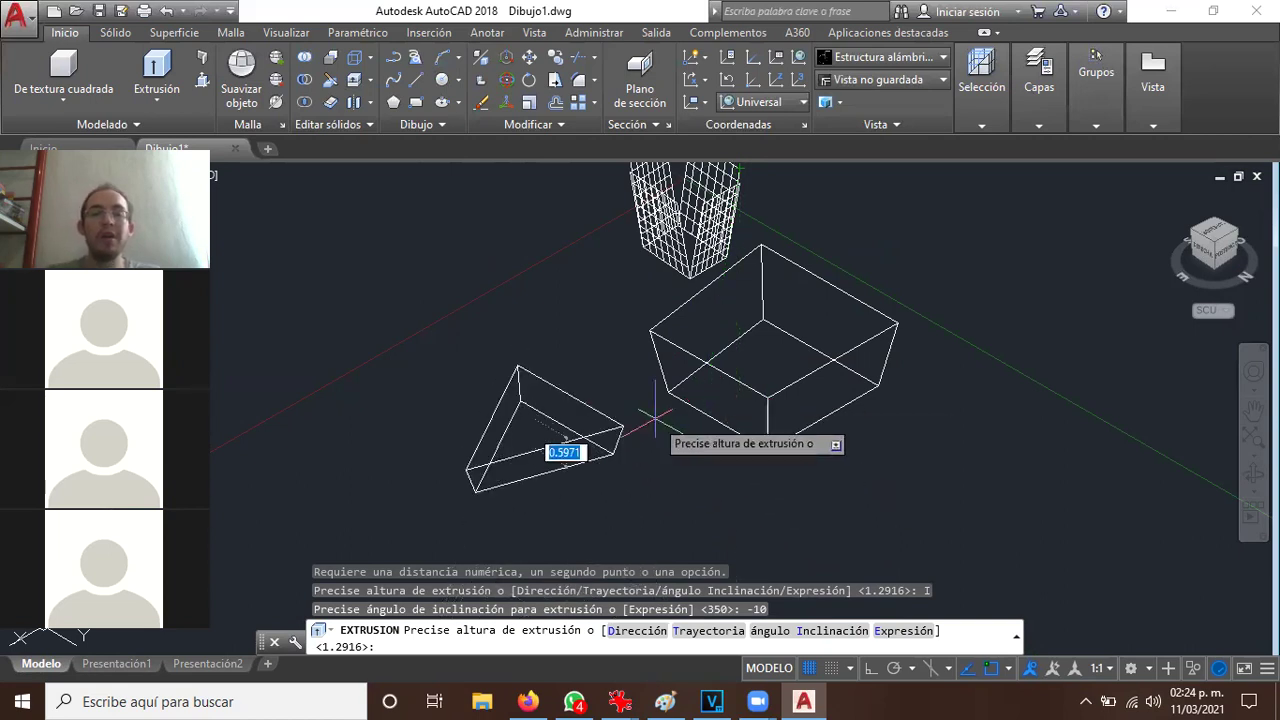
{"action": "left_click", "coordinate": [776, 527]}
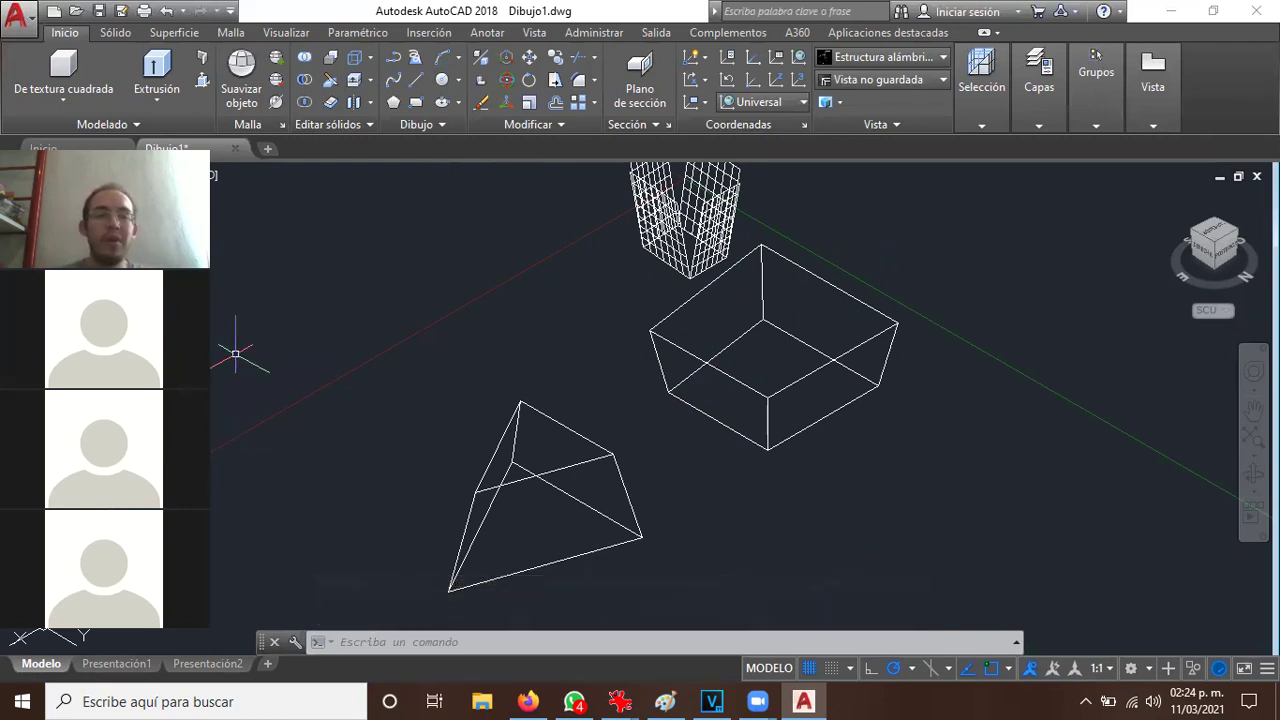
Draw a 9-sided polygon inscribed in a circle to the right of the triangular prism
{"action": "left_click", "coordinate": [390, 104]}
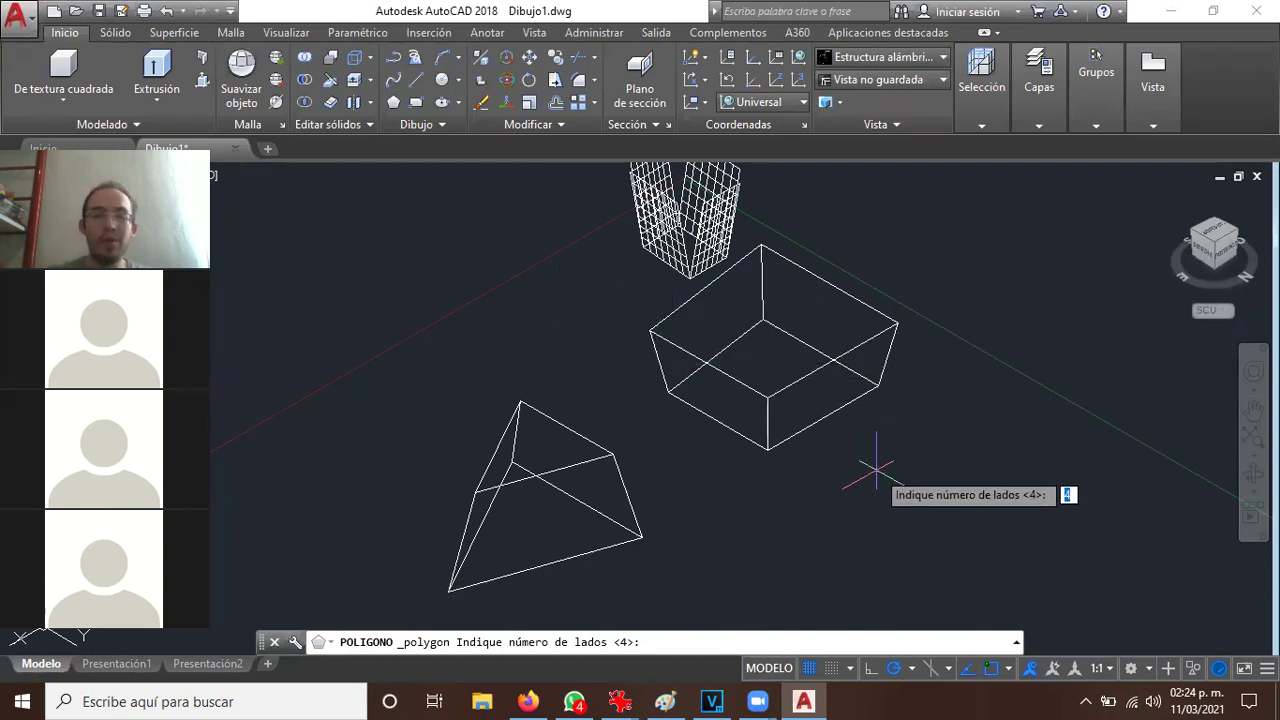
{"action": "type", "text": "9"}
{"action": "key", "text": "Return"}
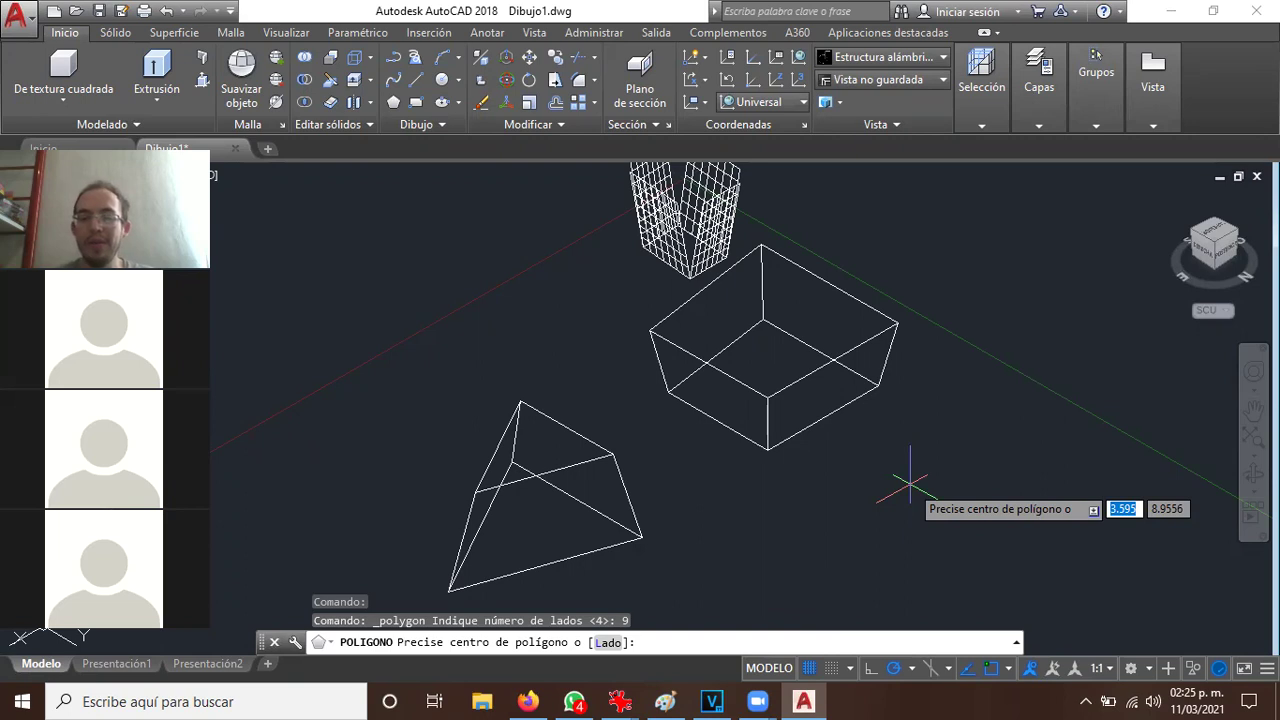
{"action": "left_click", "coordinate": [933, 526]}
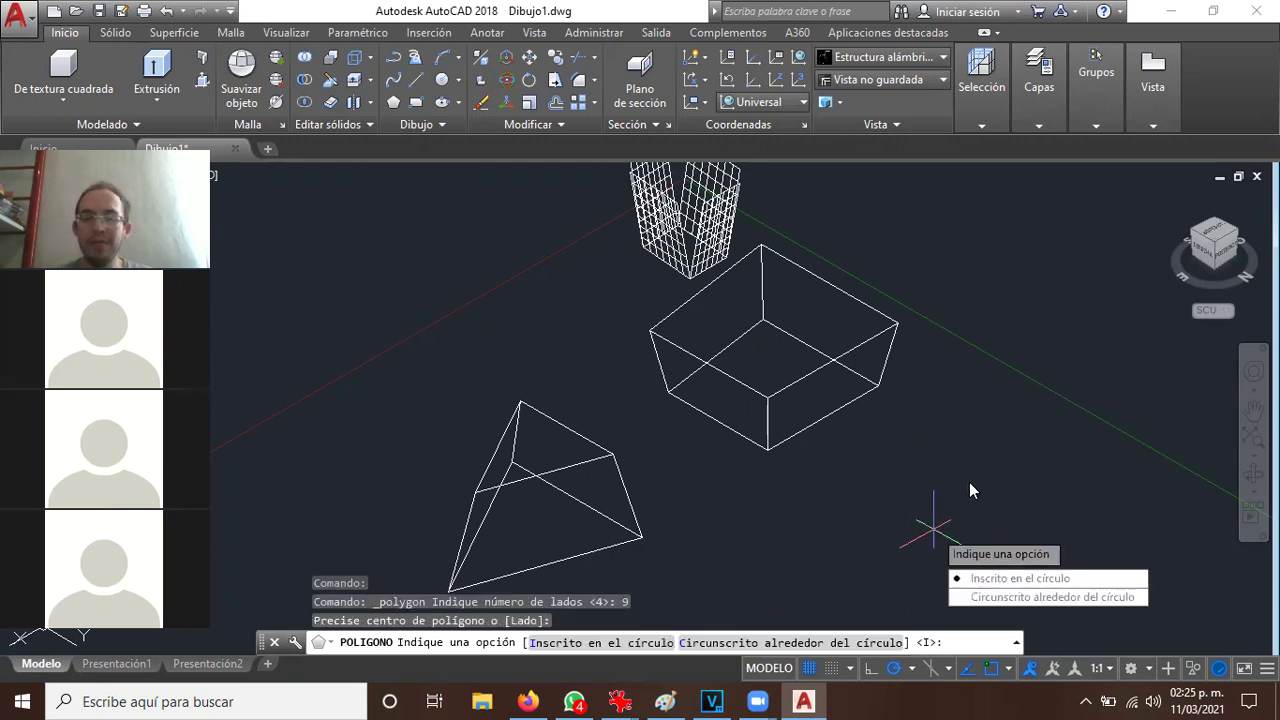
{"action": "left_click", "coordinate": [1010, 578]}
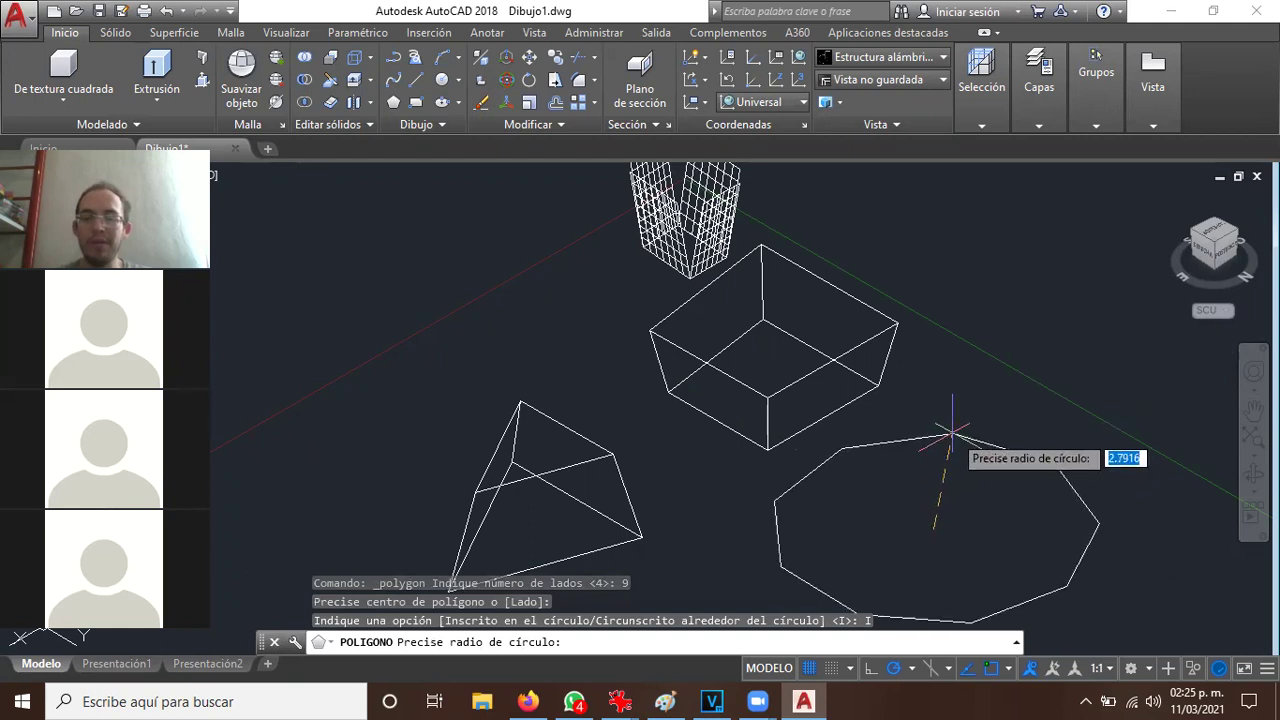
{"action": "left_click", "coordinate": [818, 511]}
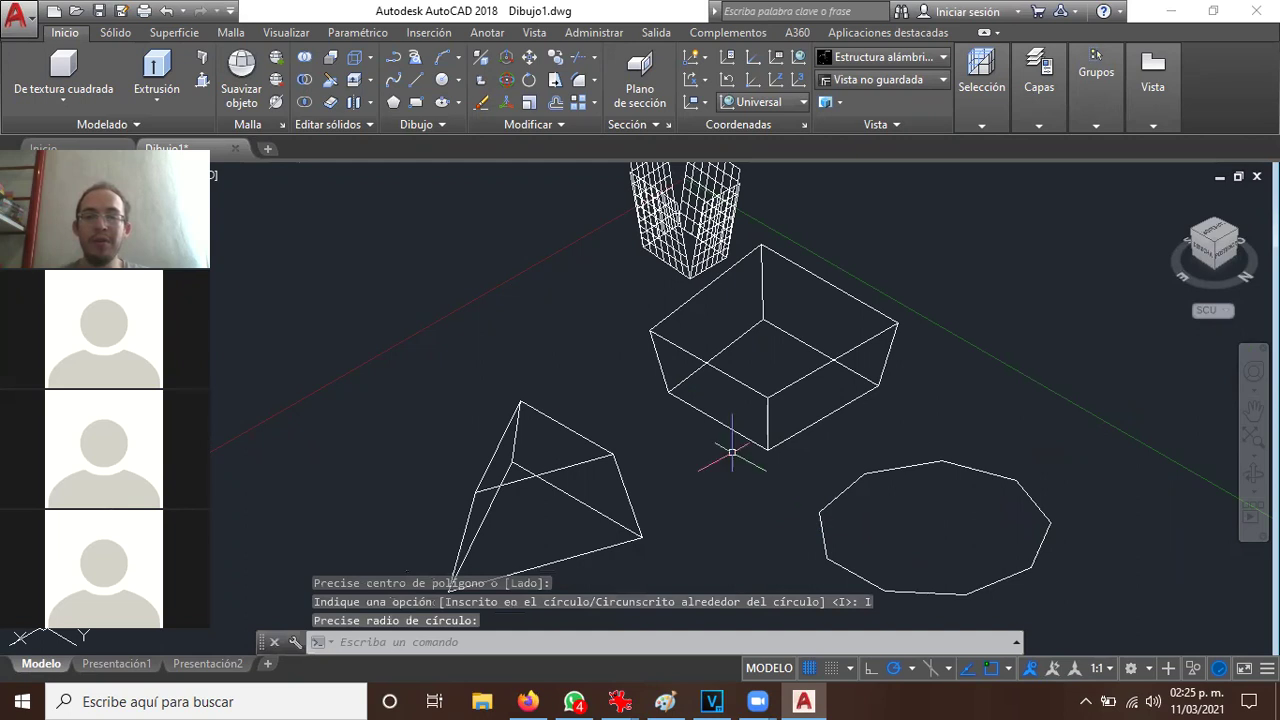
Extrude the nonagon straight upward into a tall nonagonal prism
{"action": "left_click", "coordinate": [172, 132]}
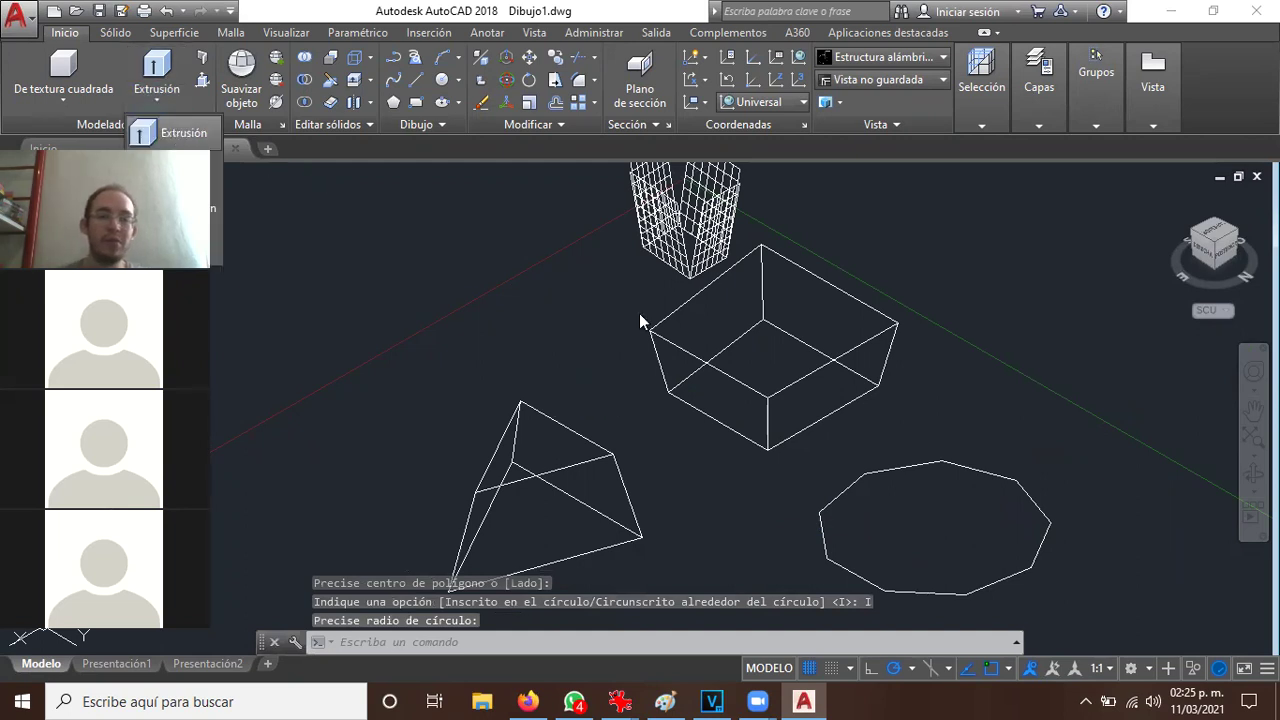
{"action": "left_click", "coordinate": [880, 470]}
{"action": "key", "text": "Return"}
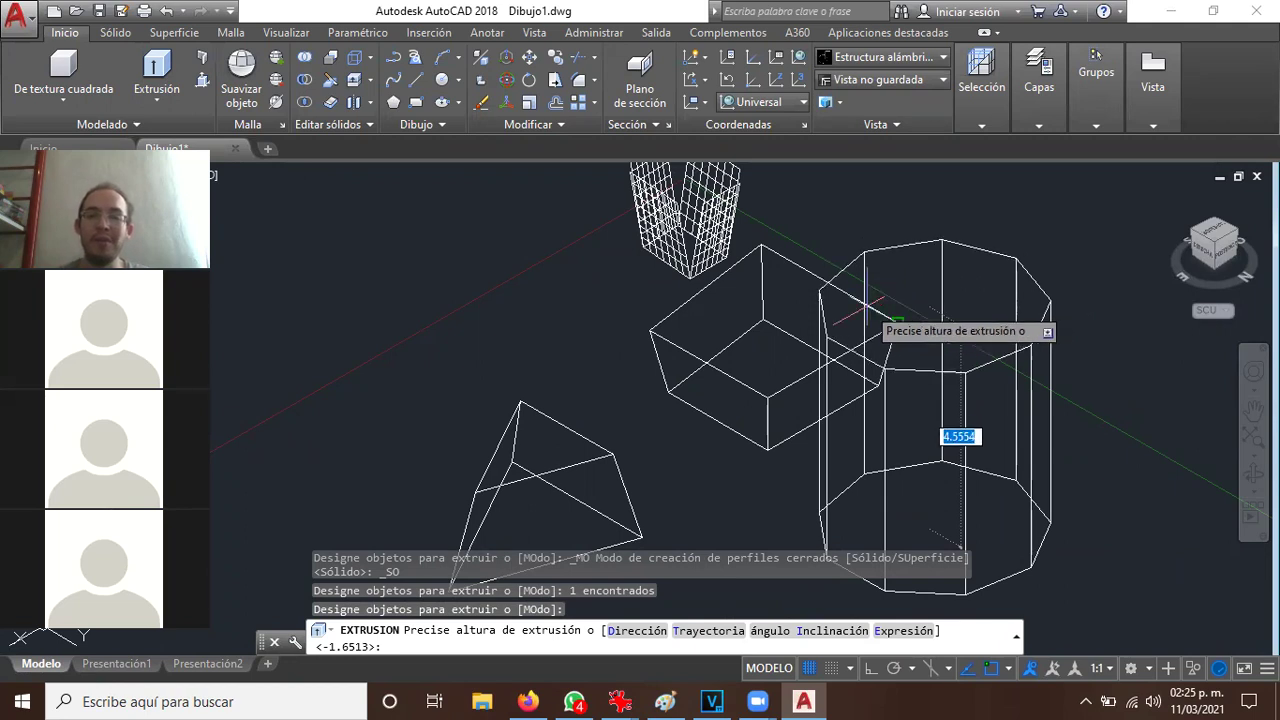
{"action": "left_click", "coordinate": [902, 292]}
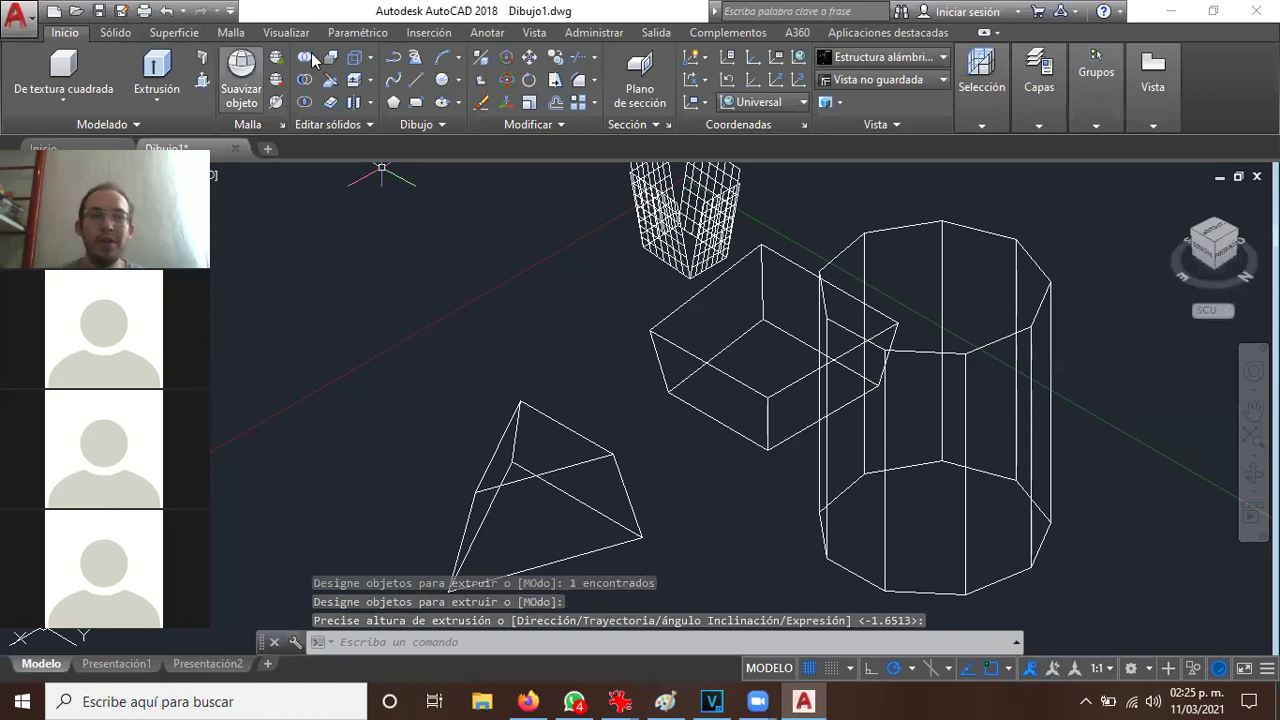
Open the Visual Styles manager from Vista, closing stray Sun and Materials palettes, and pick Conceptual
{"action": "left_click", "coordinate": [531, 33]}
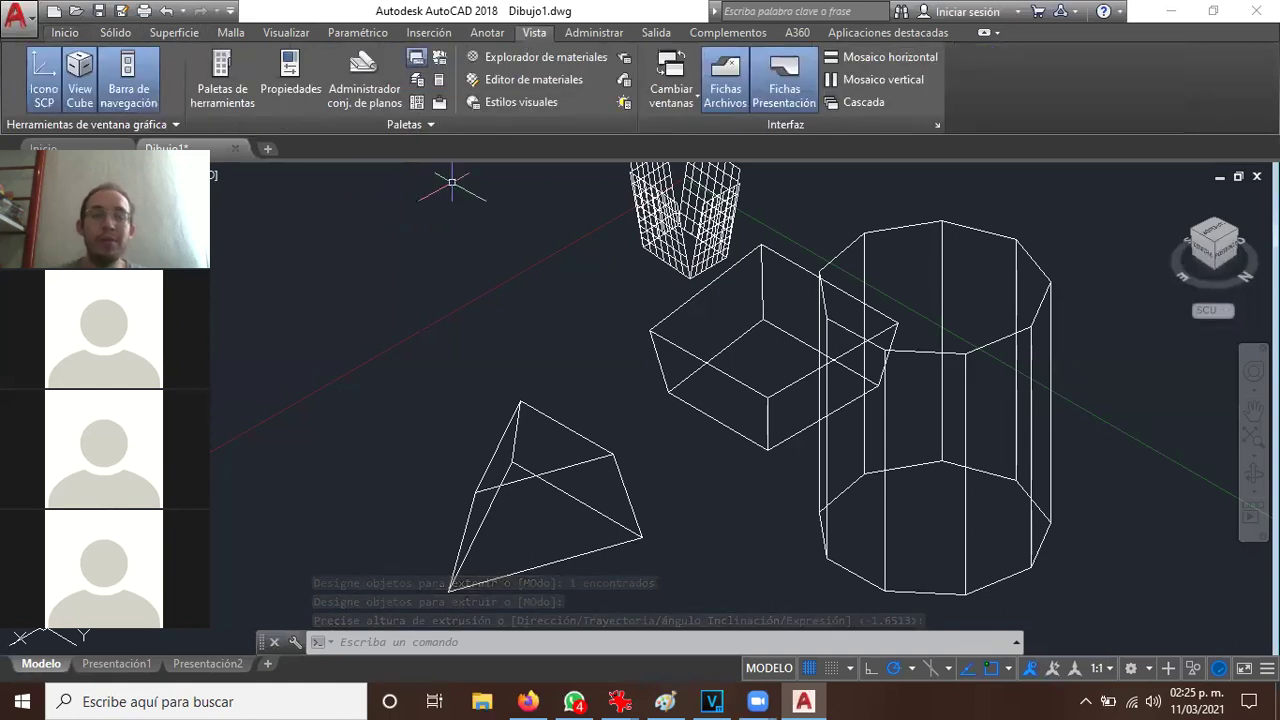
{"action": "left_click", "coordinate": [621, 104]}
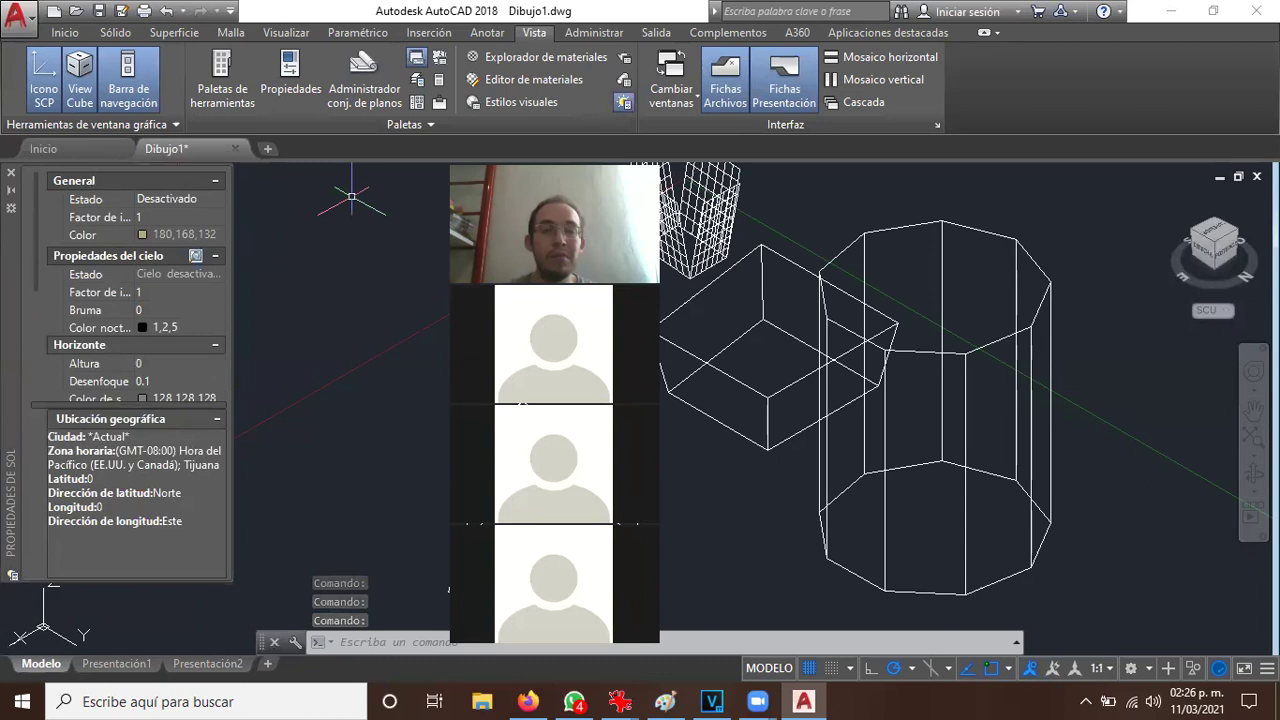
{"action": "left_click", "coordinate": [11, 173]}
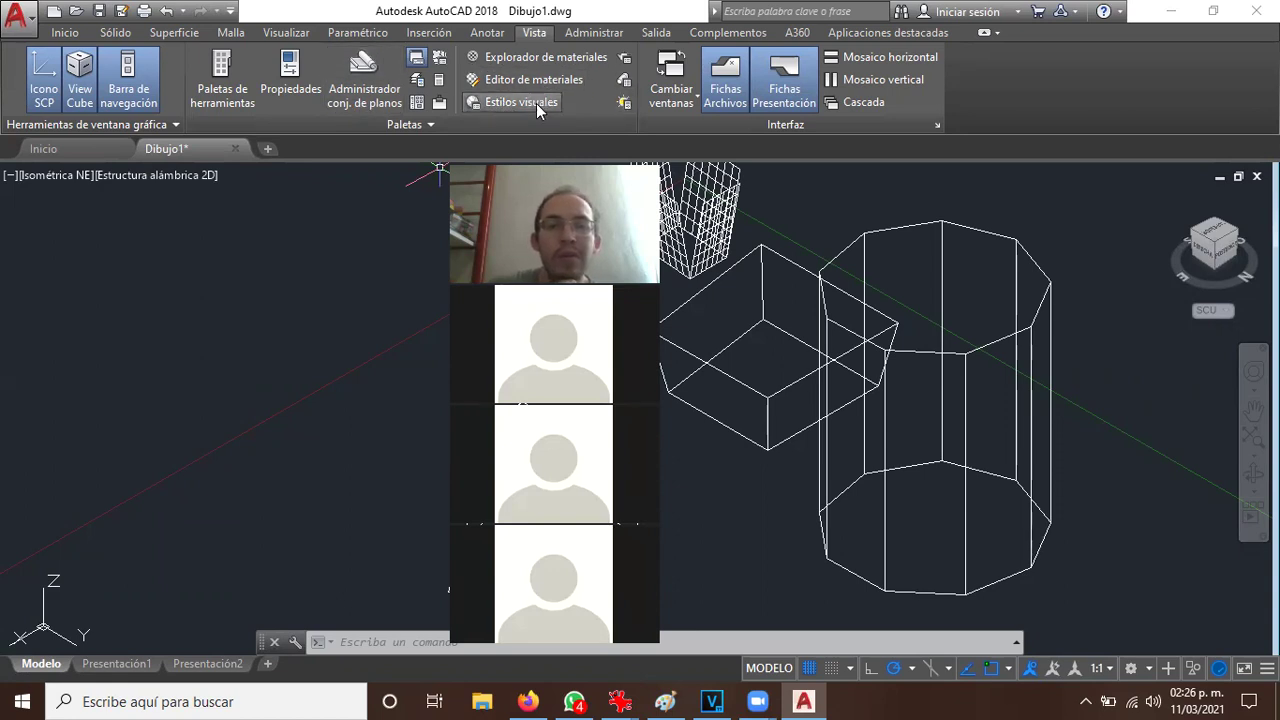
{"action": "left_click", "coordinate": [516, 88]}
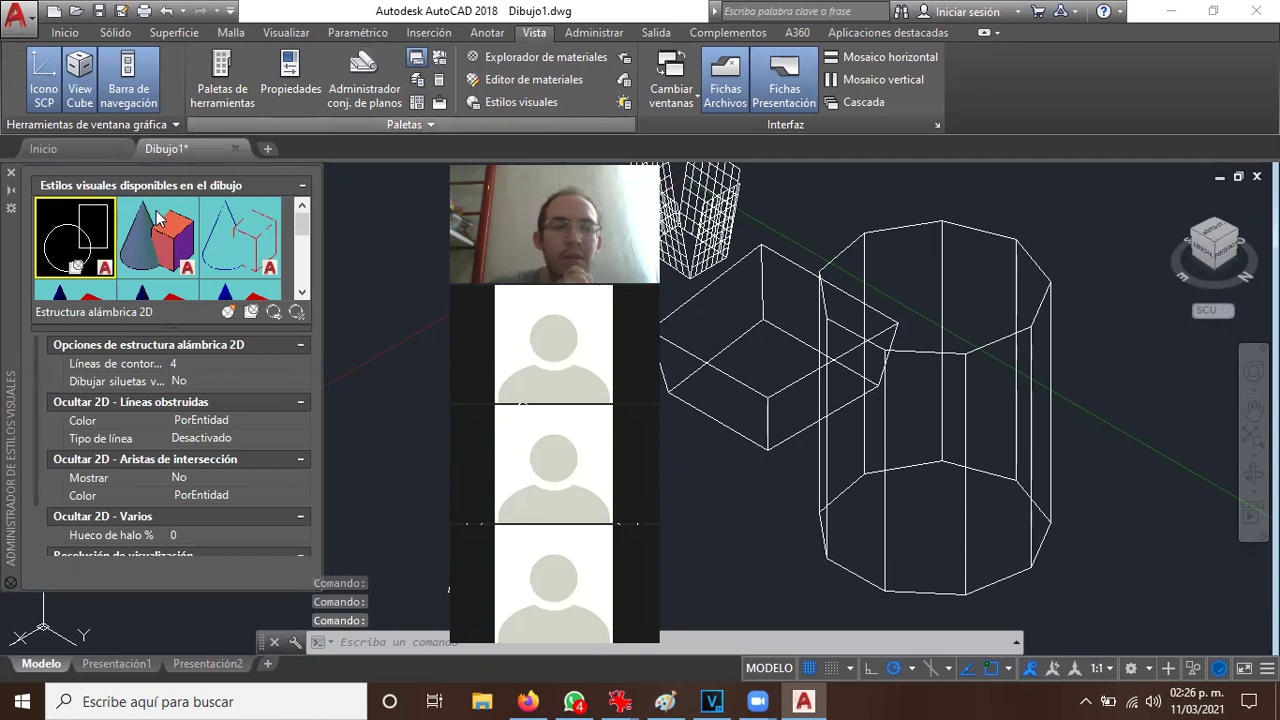
{"action": "left_click", "coordinate": [533, 79]}
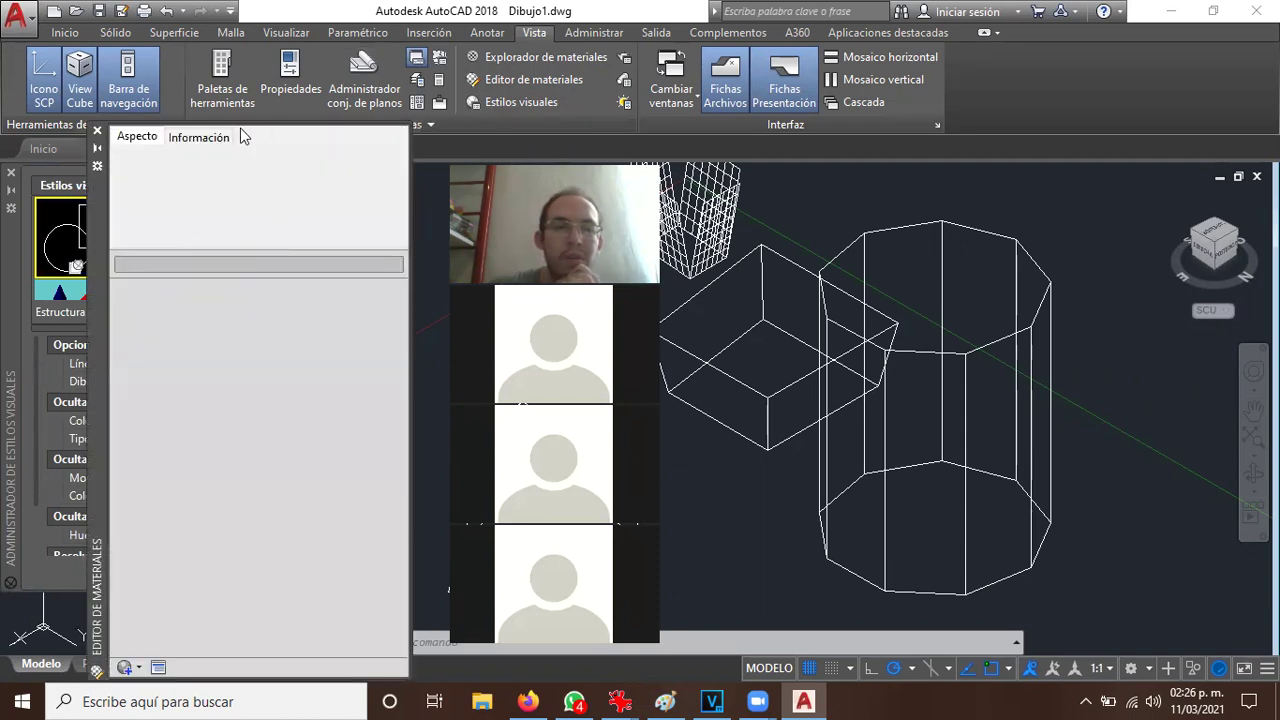
{"action": "left_click", "coordinate": [97, 135]}
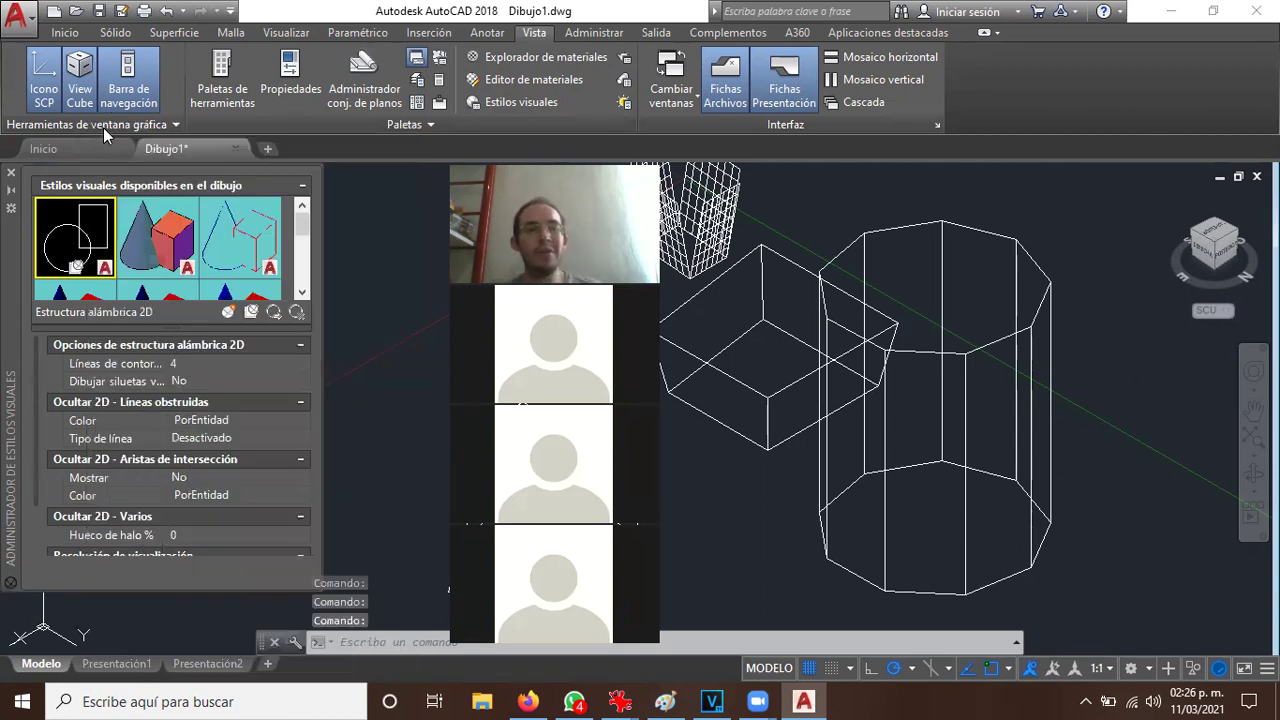
{"action": "left_click", "coordinate": [170, 248]}
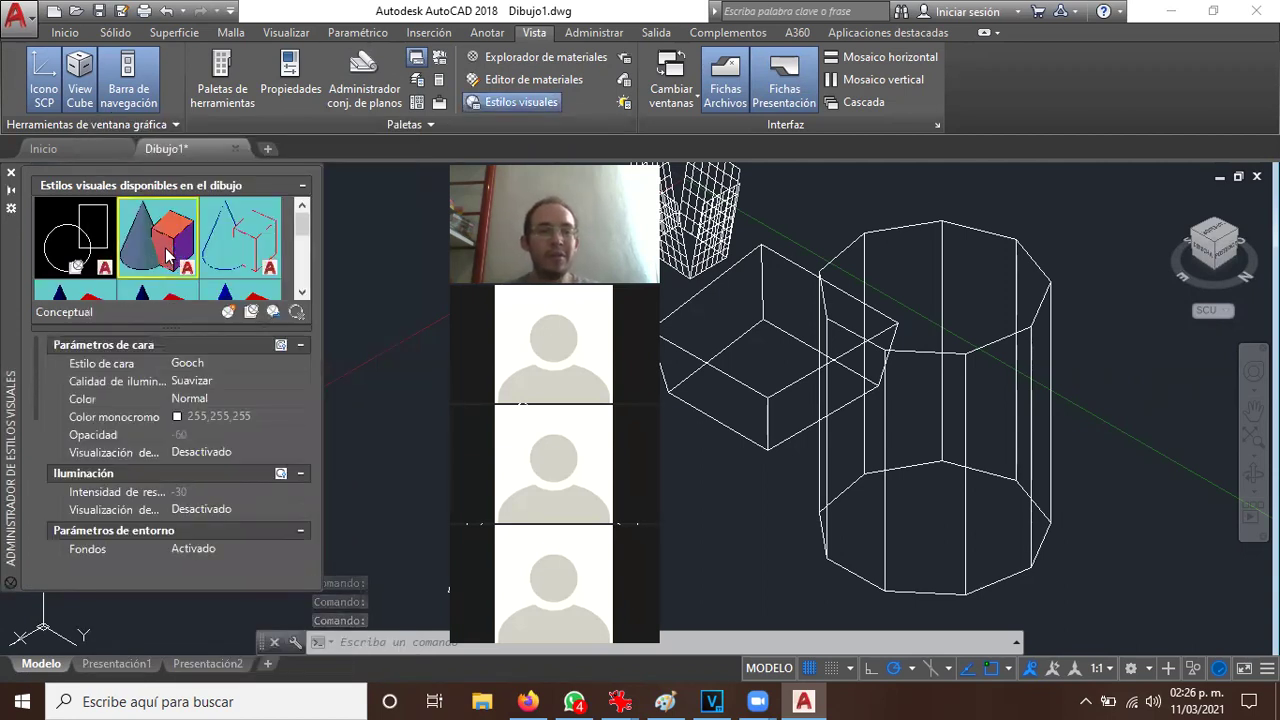
Apply the Conceptual, Rayos X and Tonos de gris visual styles to the solids in turn
{"action": "double_click", "coordinate": [160, 262]}
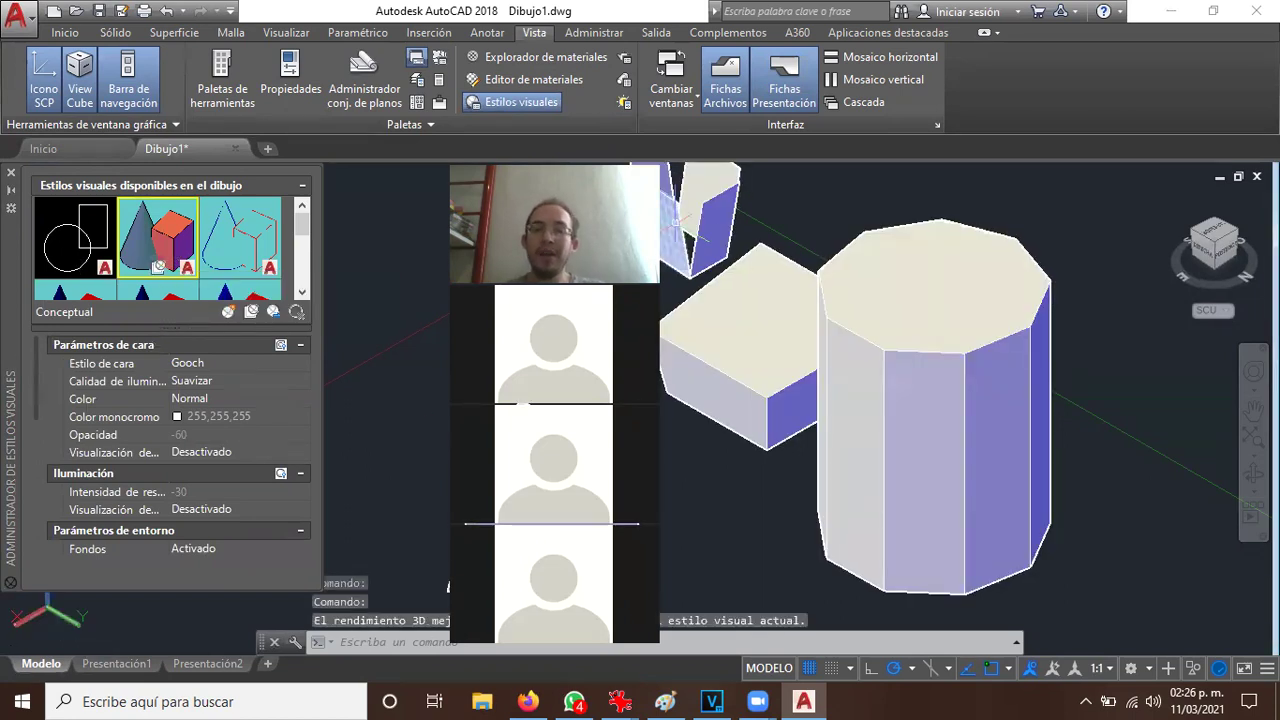
{"action": "left_click_drag", "start_coordinate": [444, 168], "coordinate": [324, 168]}
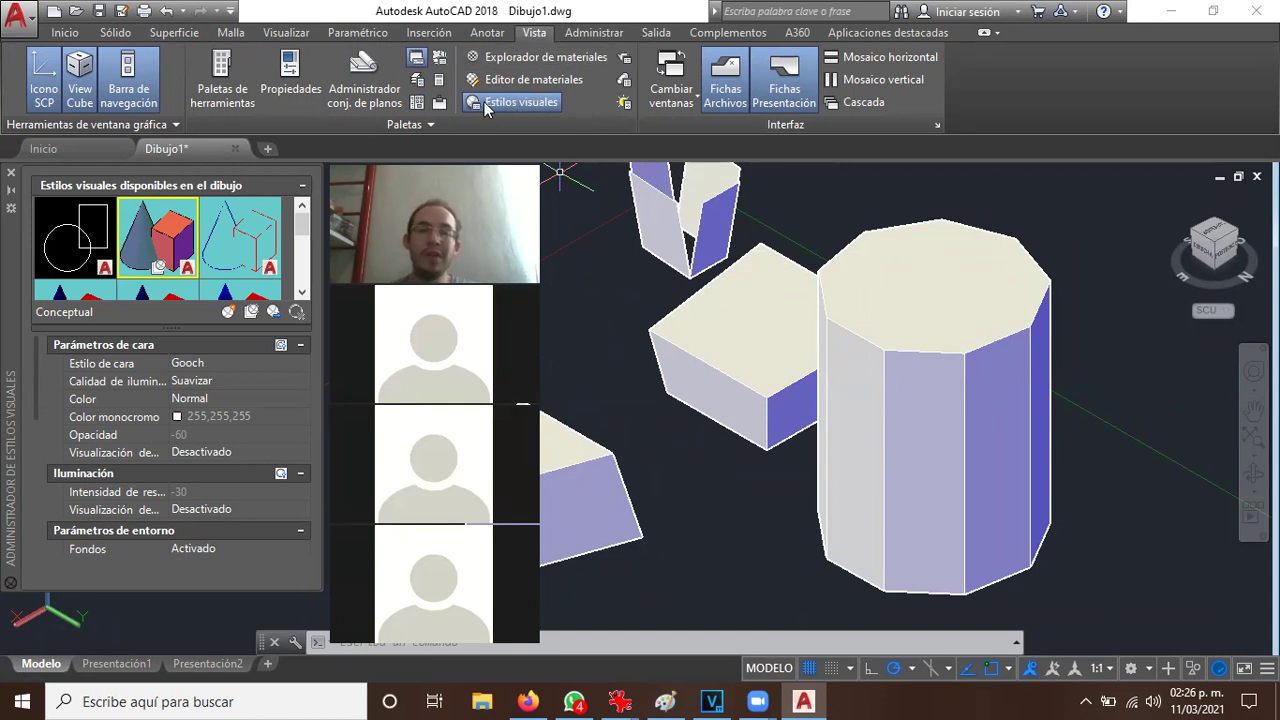
{"action": "scroll", "coordinate": [170, 250], "scroll_direction": "down", "scroll_amount": 3}
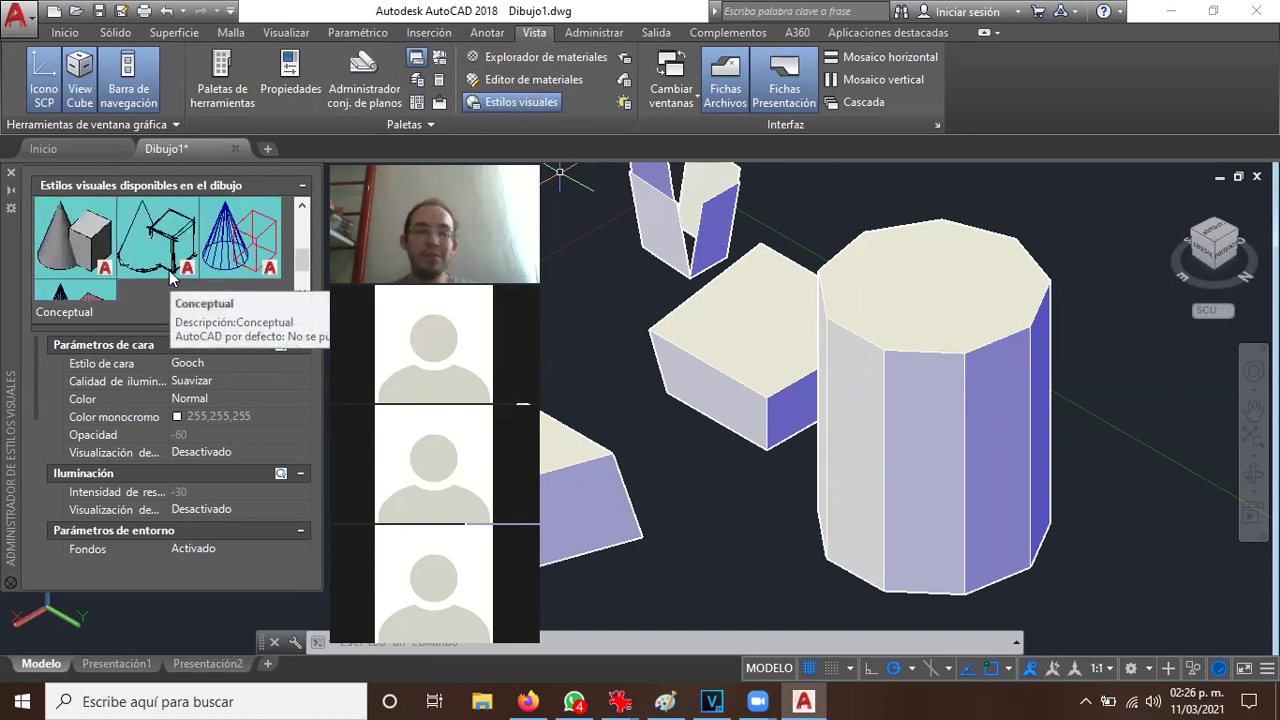
{"action": "scroll", "coordinate": [165, 275], "scroll_direction": "down", "scroll_amount": 2}
{"action": "left_click", "coordinate": [103, 268]}
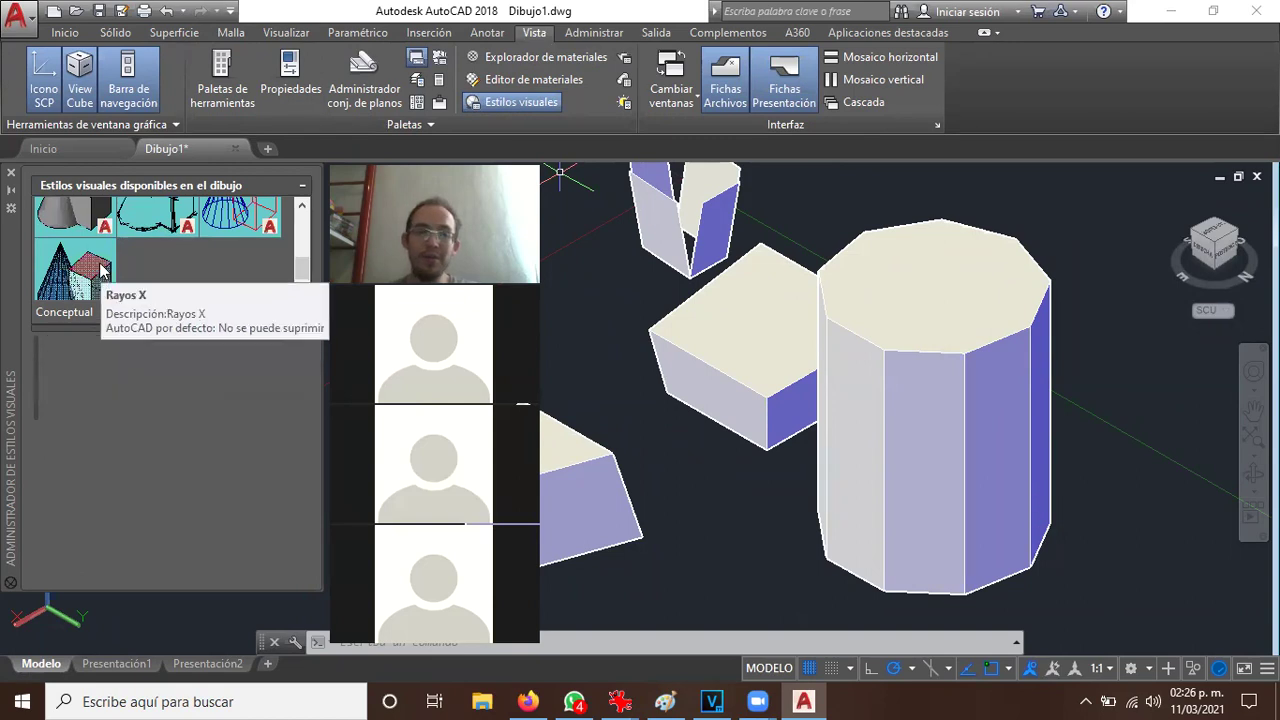
{"action": "double_click", "coordinate": [101, 270]}
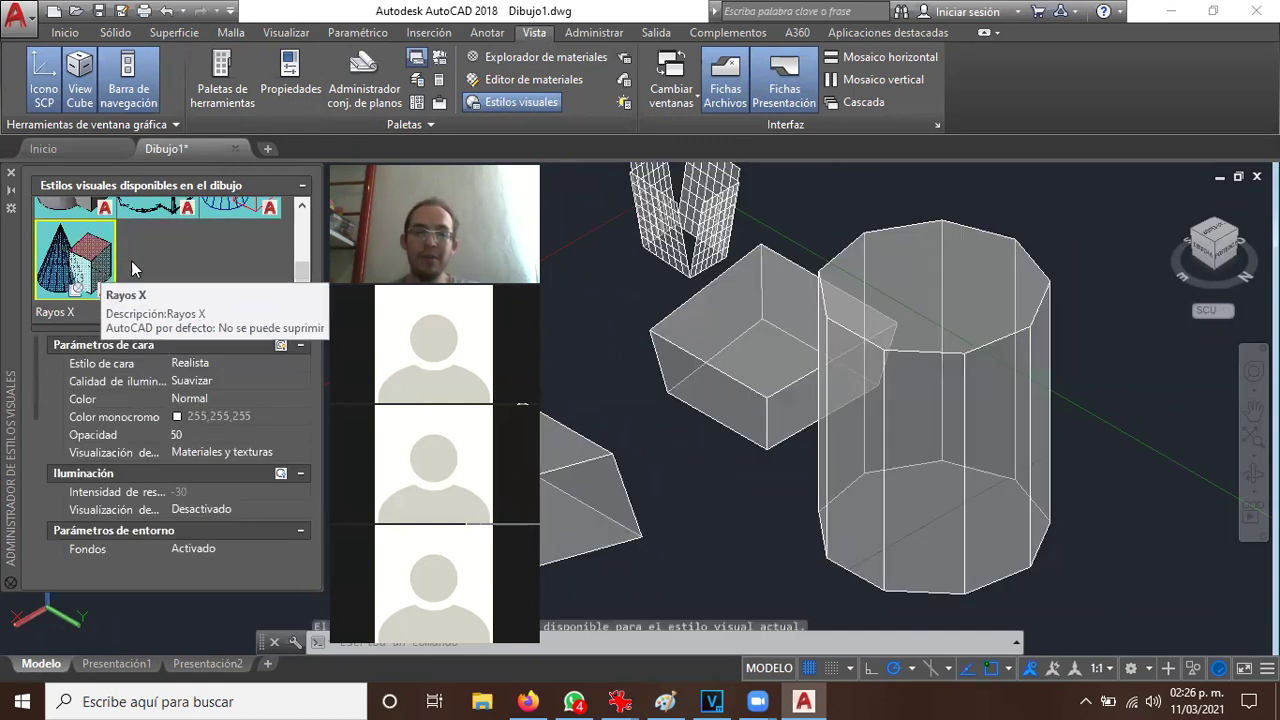
{"action": "scroll", "coordinate": [128, 262], "scroll_direction": "up", "scroll_amount": 1}
{"action": "left_click", "coordinate": [86, 240]}
{"action": "double_click", "coordinate": [86, 240]}
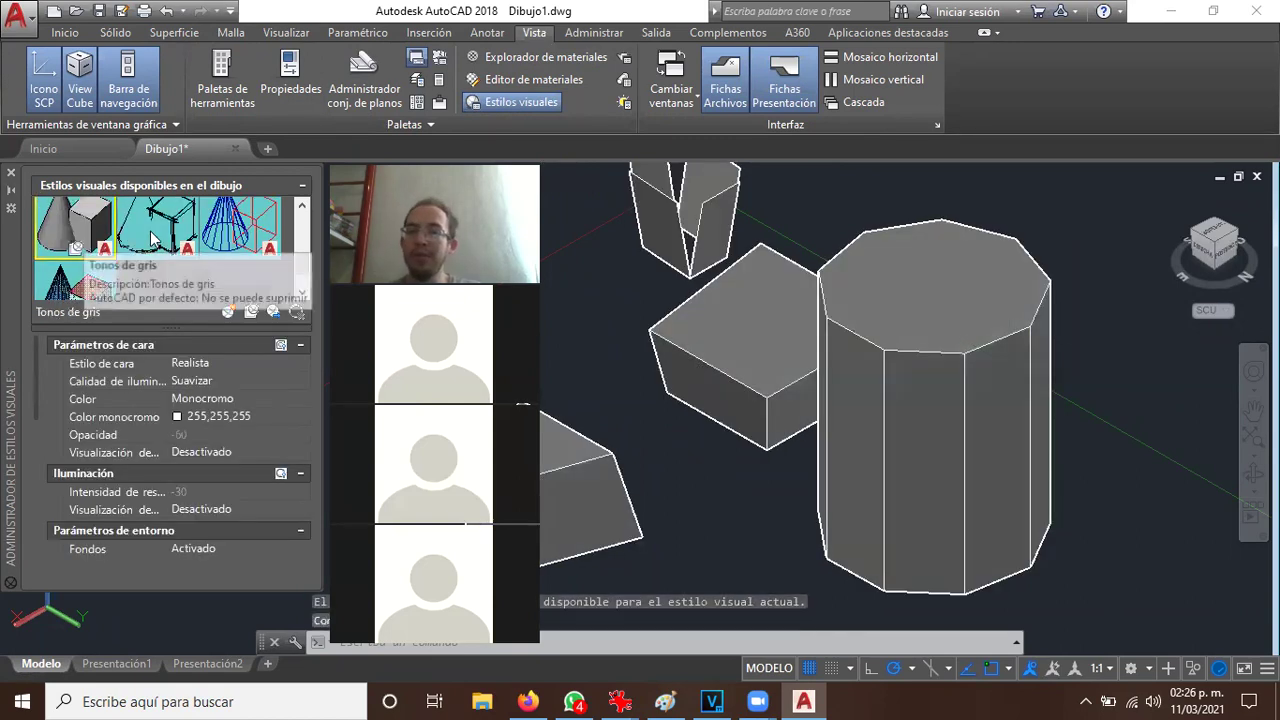
Cycle through Estructura alámbrica, Esbozo and Sombreado, ending on Sombreado con aristas
{"action": "scroll", "coordinate": [150, 250], "scroll_direction": "up", "scroll_amount": 1}
{"action": "double_click", "coordinate": [253, 254]}
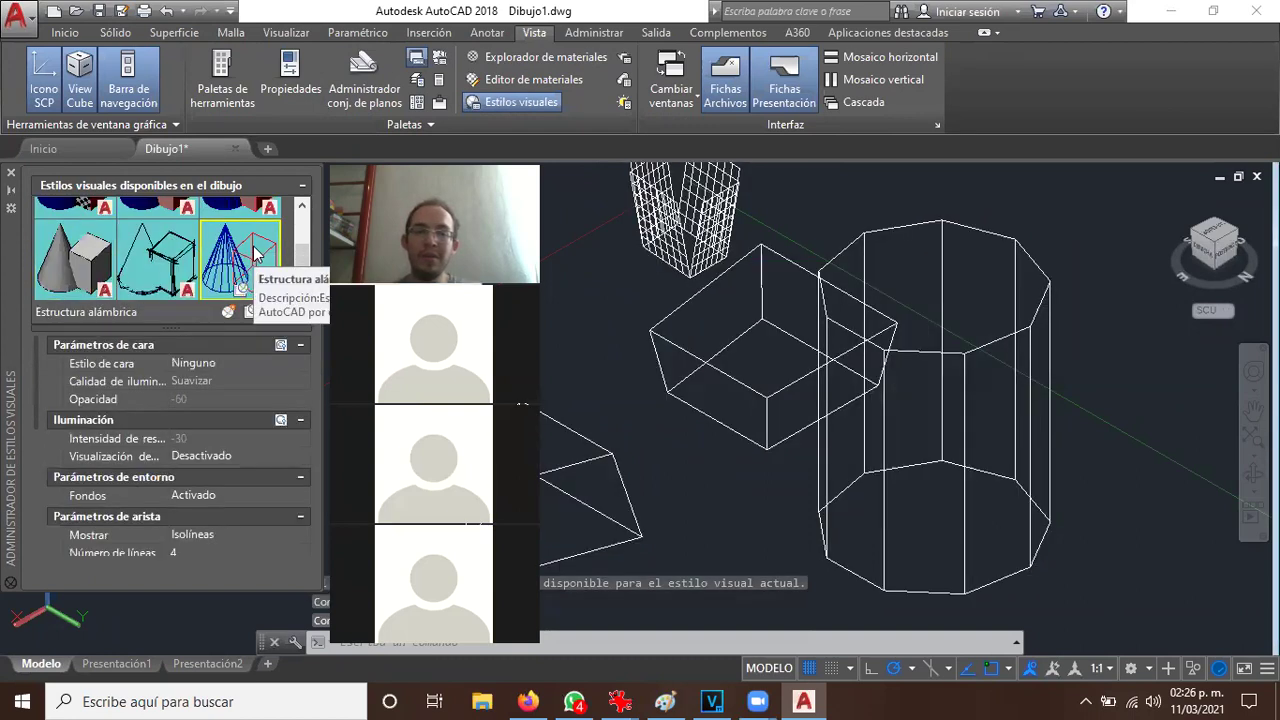
{"action": "double_click", "coordinate": [164, 270]}
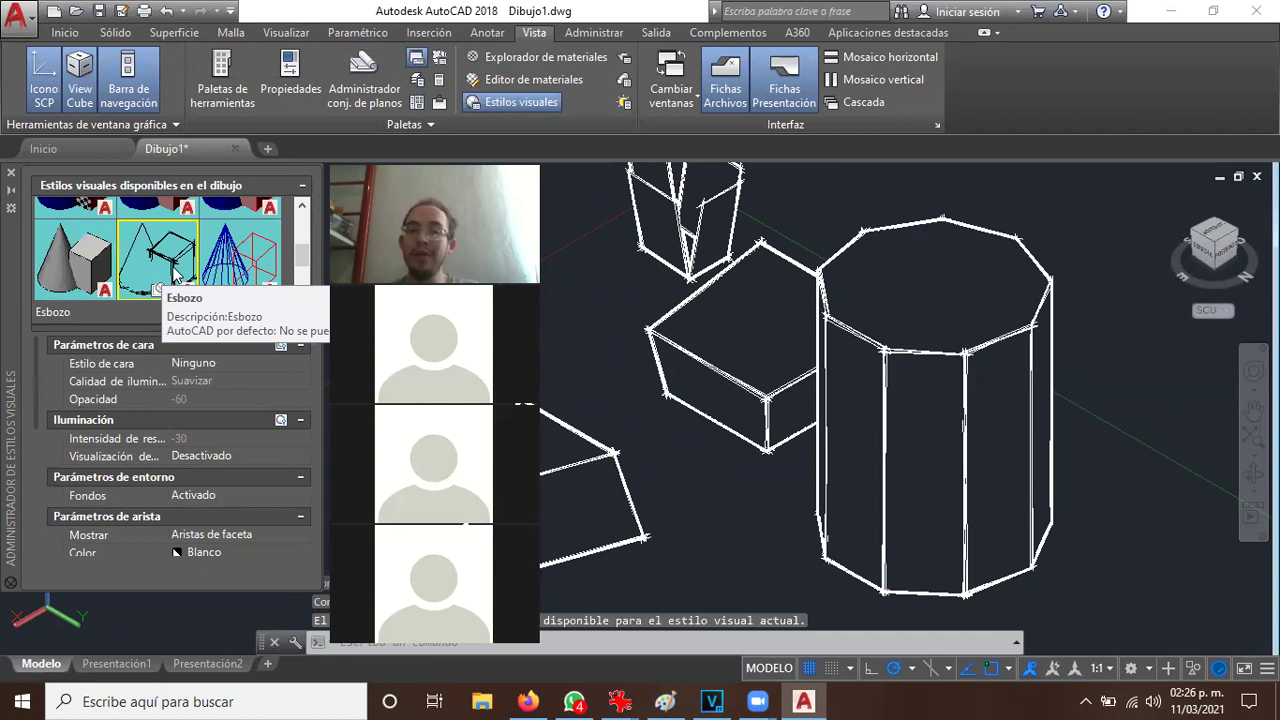
{"action": "scroll", "coordinate": [175, 272], "scroll_direction": "up", "scroll_amount": 1}
{"action": "left_click", "coordinate": [185, 240]}
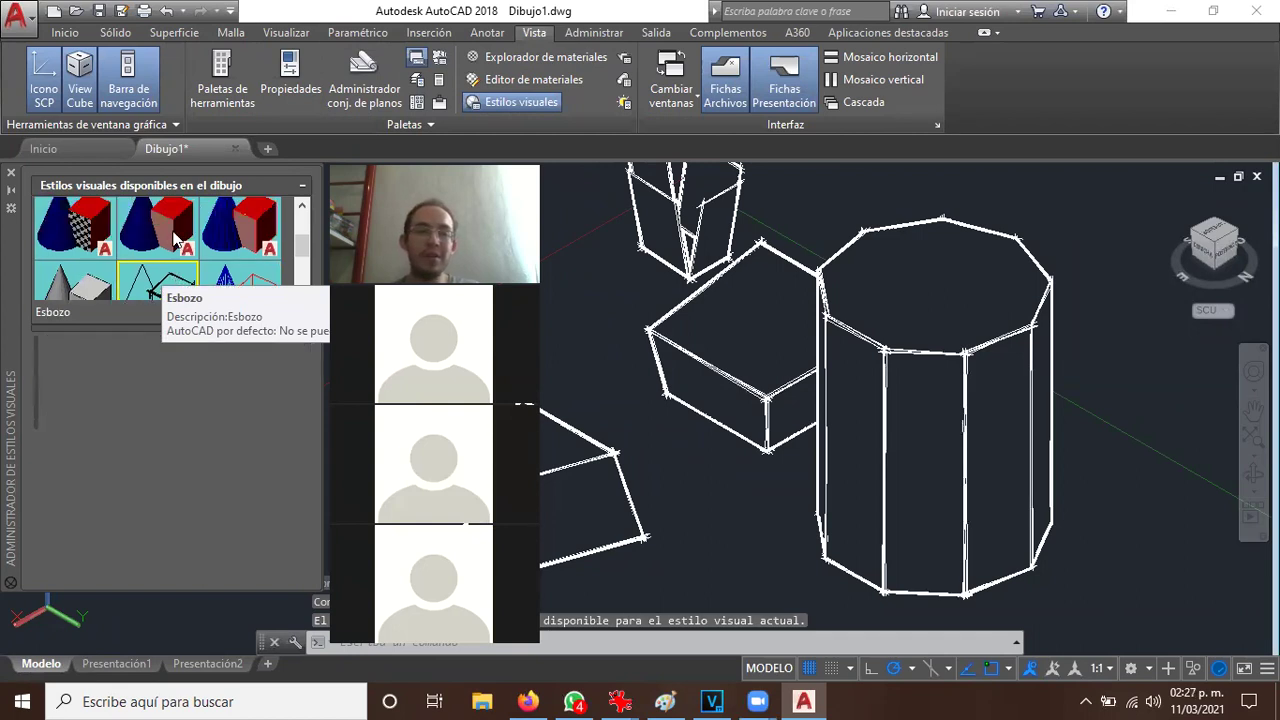
{"action": "double_click", "coordinate": [185, 240]}
{"action": "left_click", "coordinate": [70, 237]}
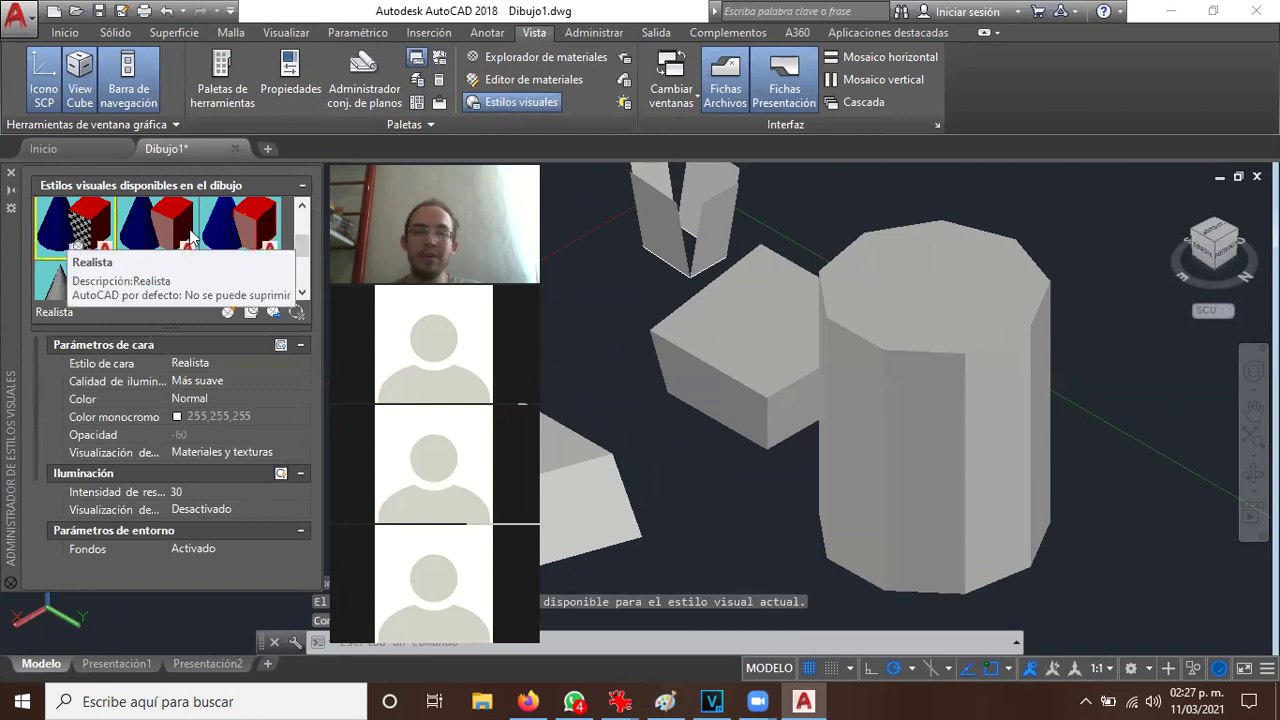
{"action": "double_click", "coordinate": [226, 236]}
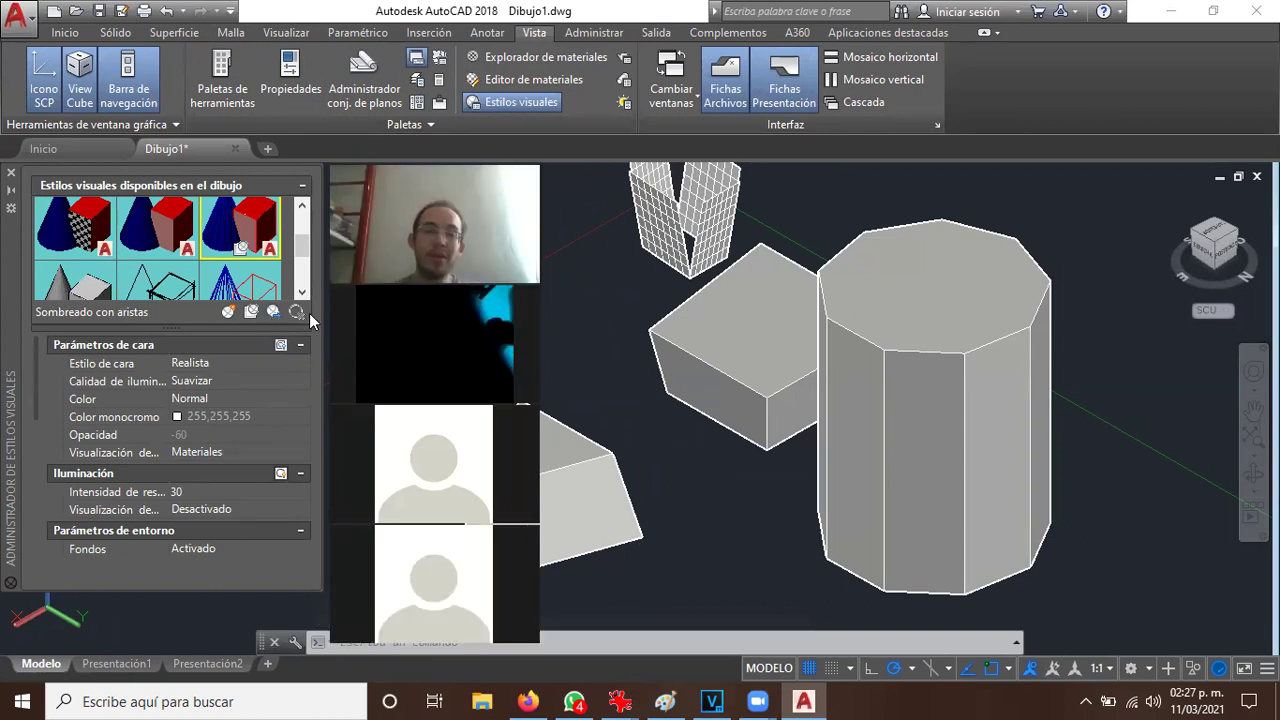
Select the box solid while reviewing the Sombreado con aristas face, lighting and environment settings
{"action": "left_click", "coordinate": [675, 385]}
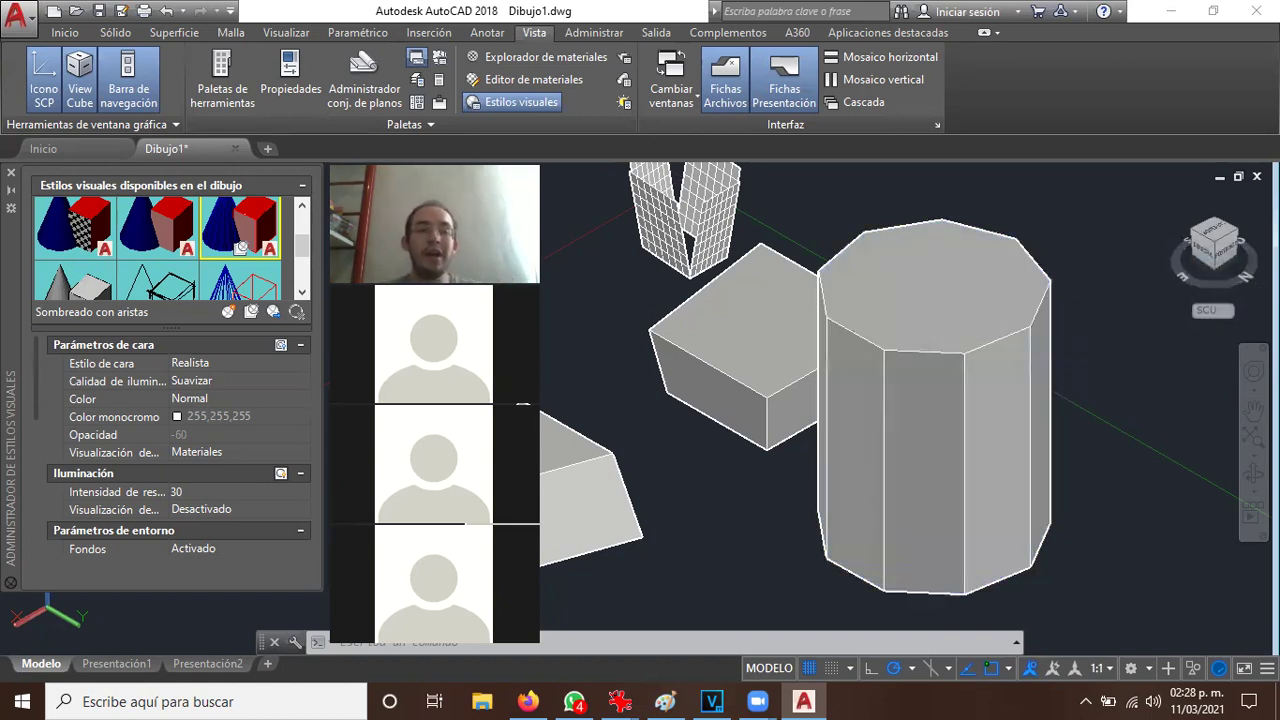
Close the Visual Styles Manager and switch the ribbon to the Sólido modelling tools
{"action": "left_click", "coordinate": [10, 176]}
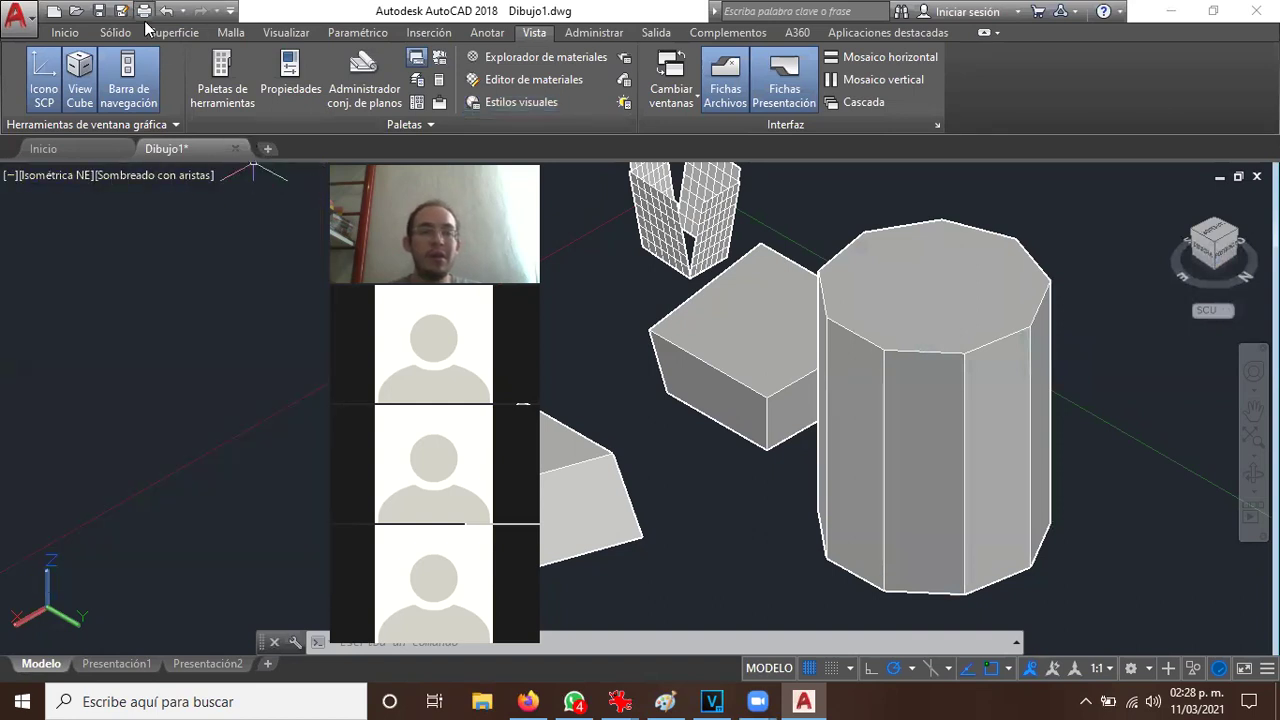
{"action": "left_click", "coordinate": [64, 34]}
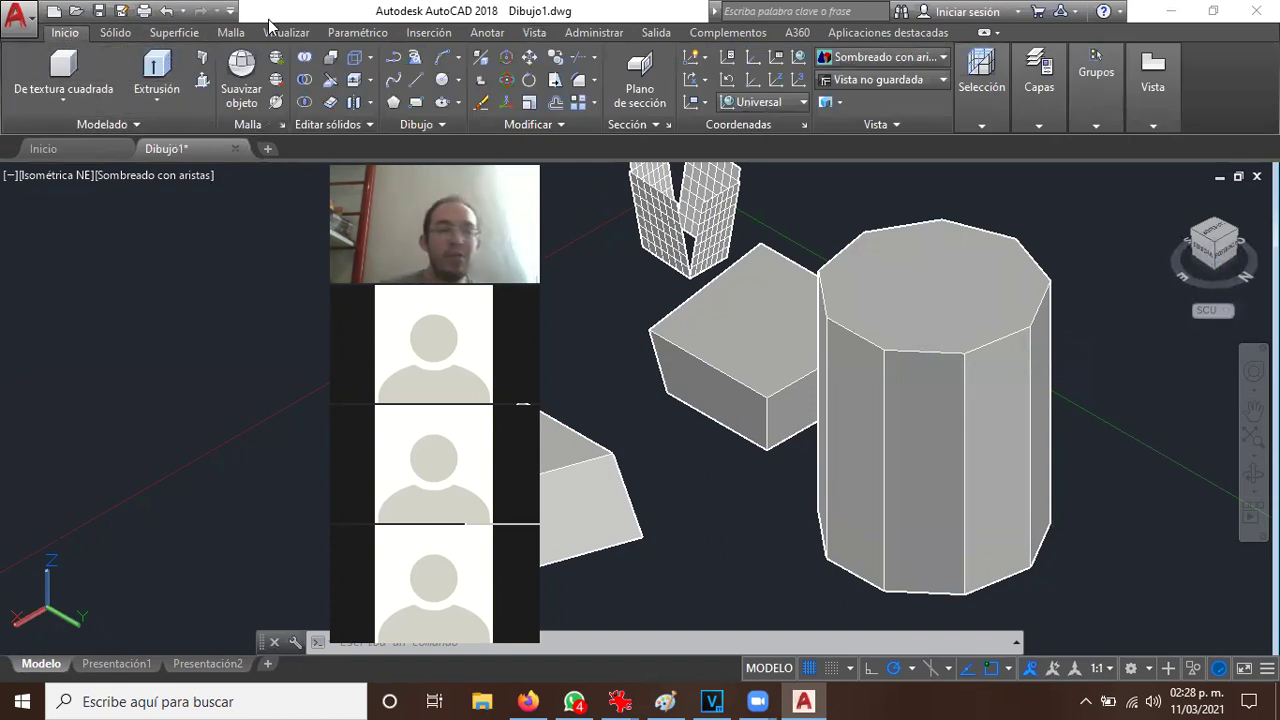
{"action": "left_click", "coordinate": [107, 28]}
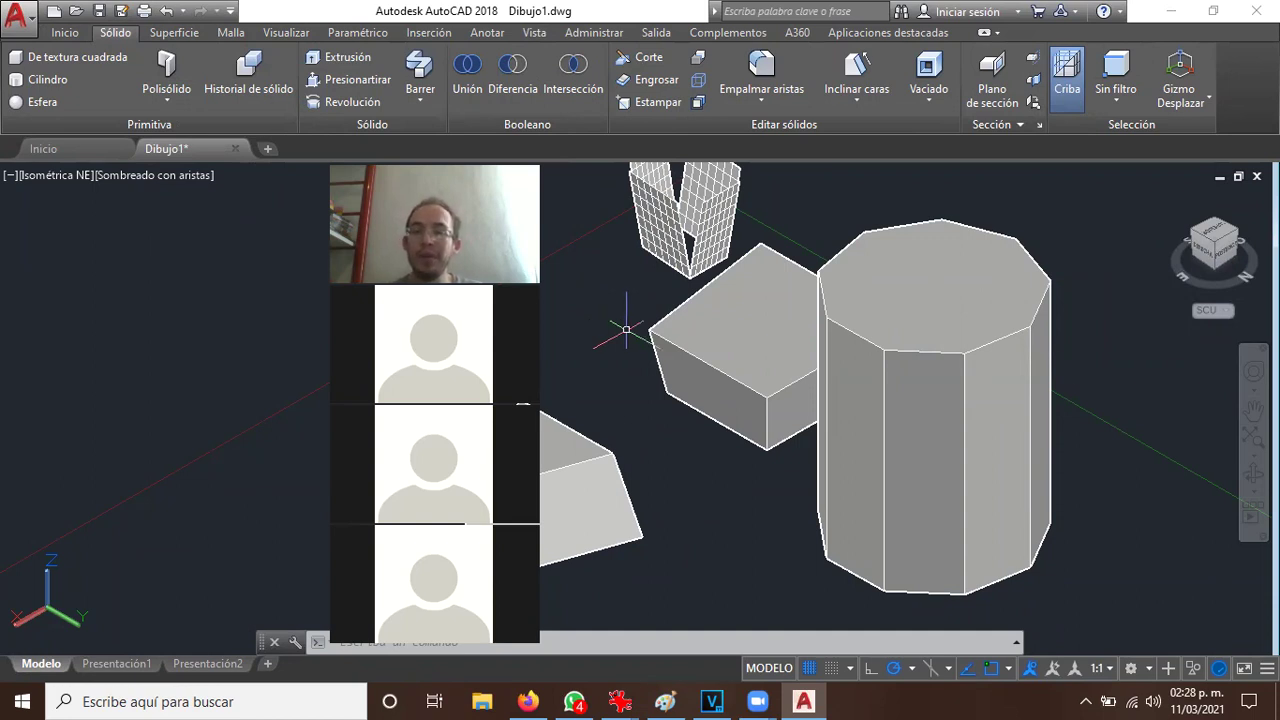
Pan the view up-right to reveal empty space below the solids, then return to Inicio
{"action": "left_click", "coordinate": [1252, 410]}
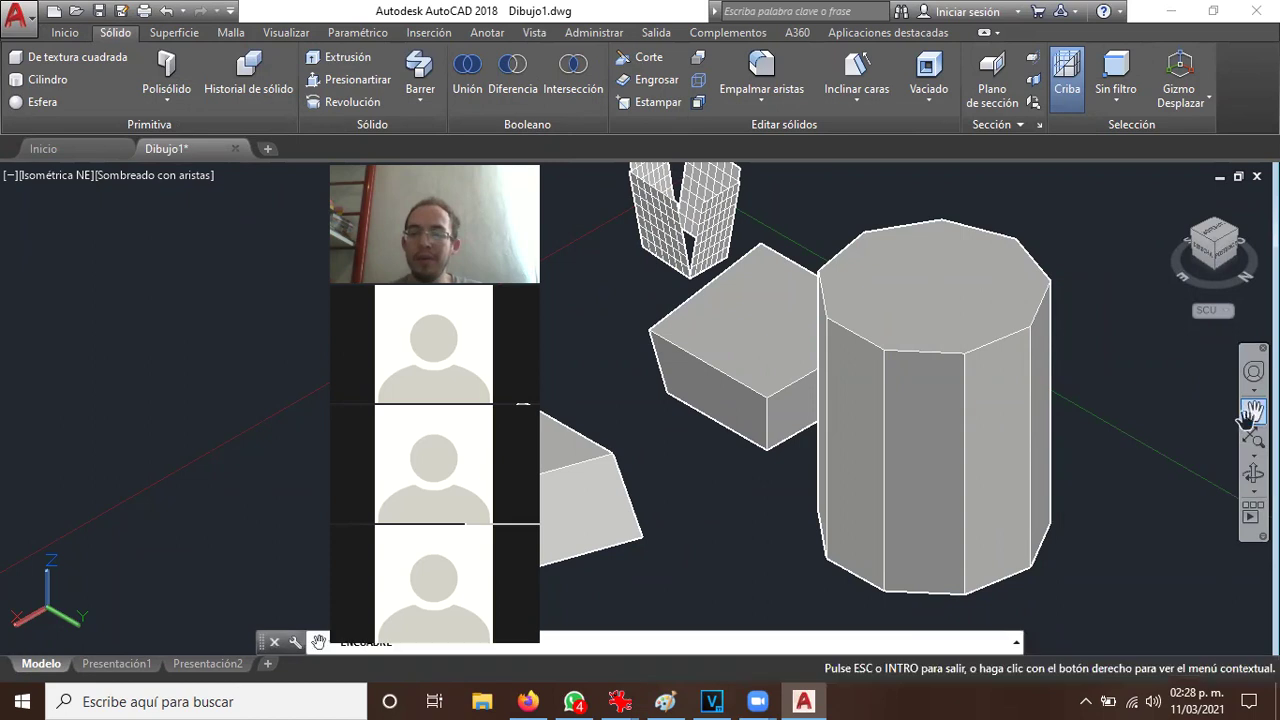
{"action": "mouse_move", "coordinate": [886, 497]}
{"action": "left_mouse_down"}
{"action": "mouse_move", "coordinate": [1000, 312]}
{"action": "mouse_move", "coordinate": [980, 228]}
{"action": "left_mouse_up"}
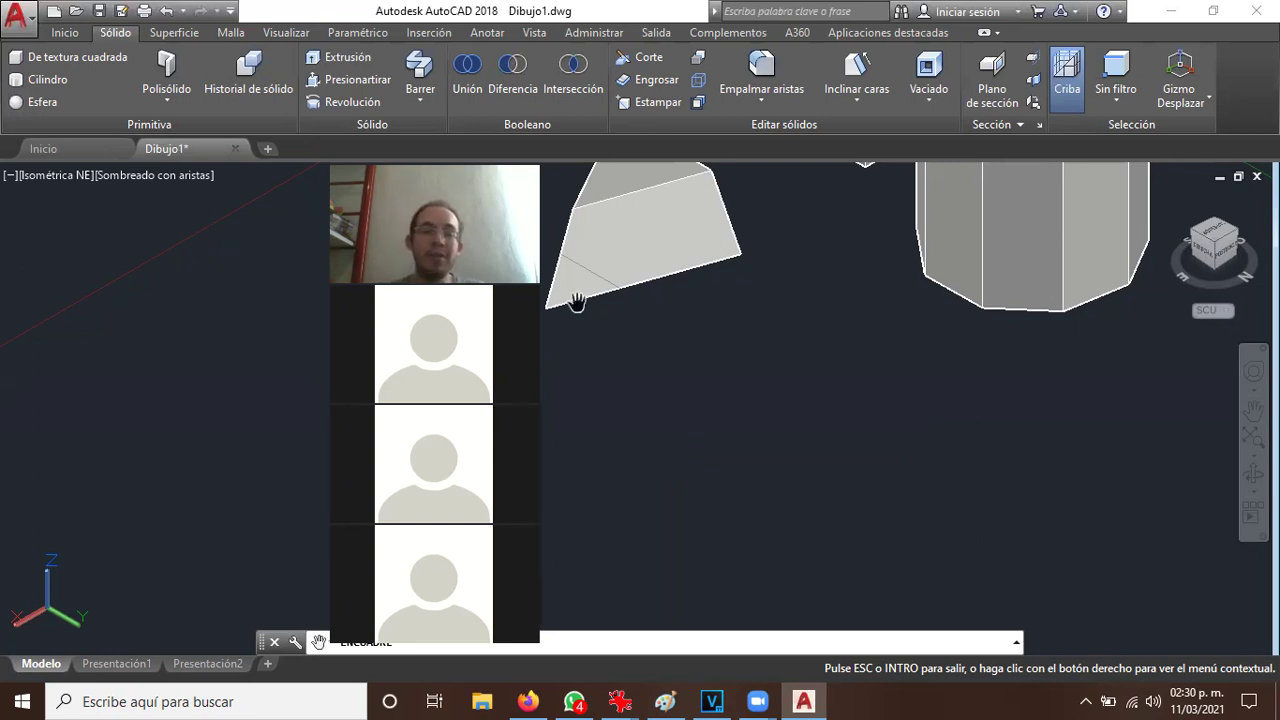
{"action": "left_click", "coordinate": [68, 33]}
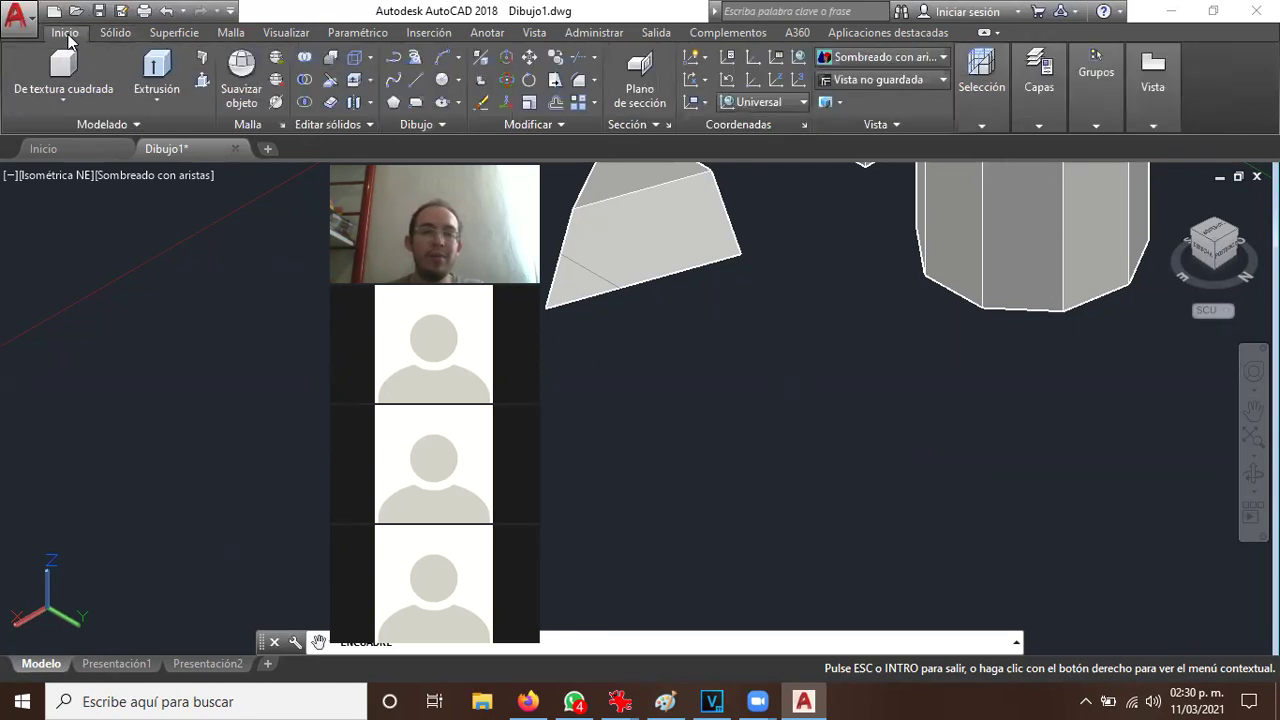
Draw a closed three-corner triangular polyline in the empty area below the solids
{"action": "left_click", "coordinate": [391, 62]}
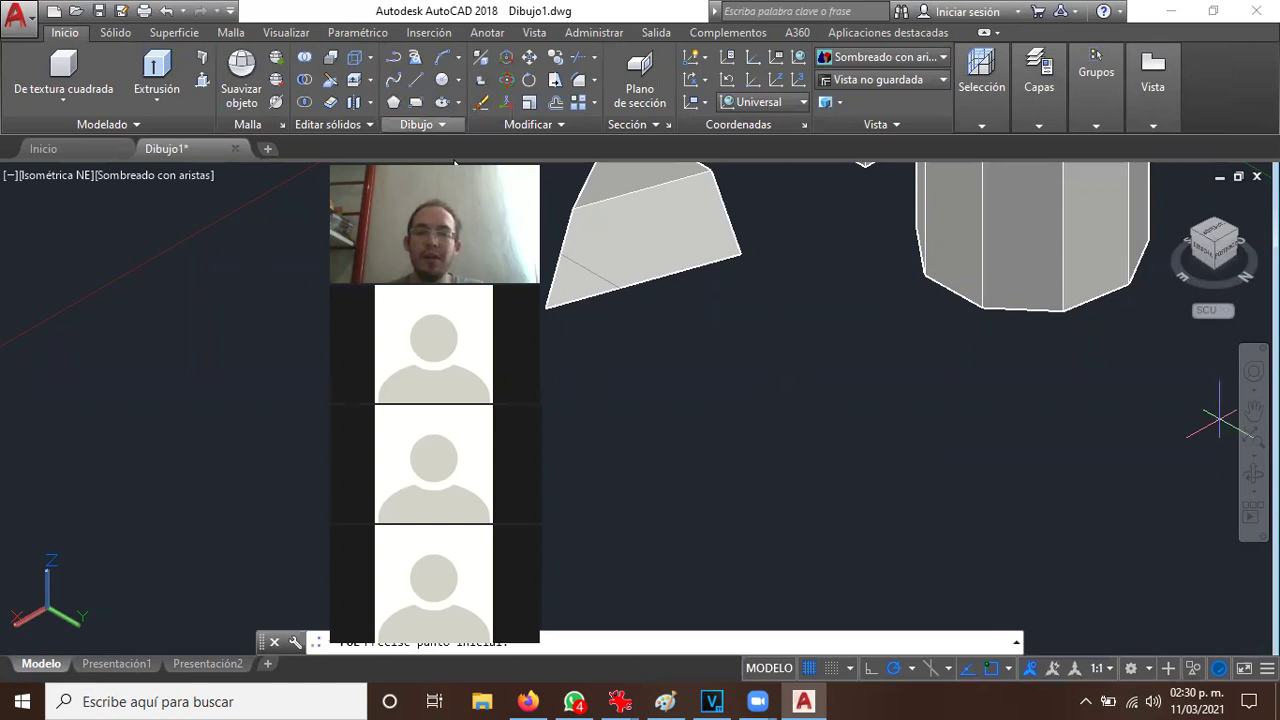
{"action": "left_click", "coordinate": [839, 300]}
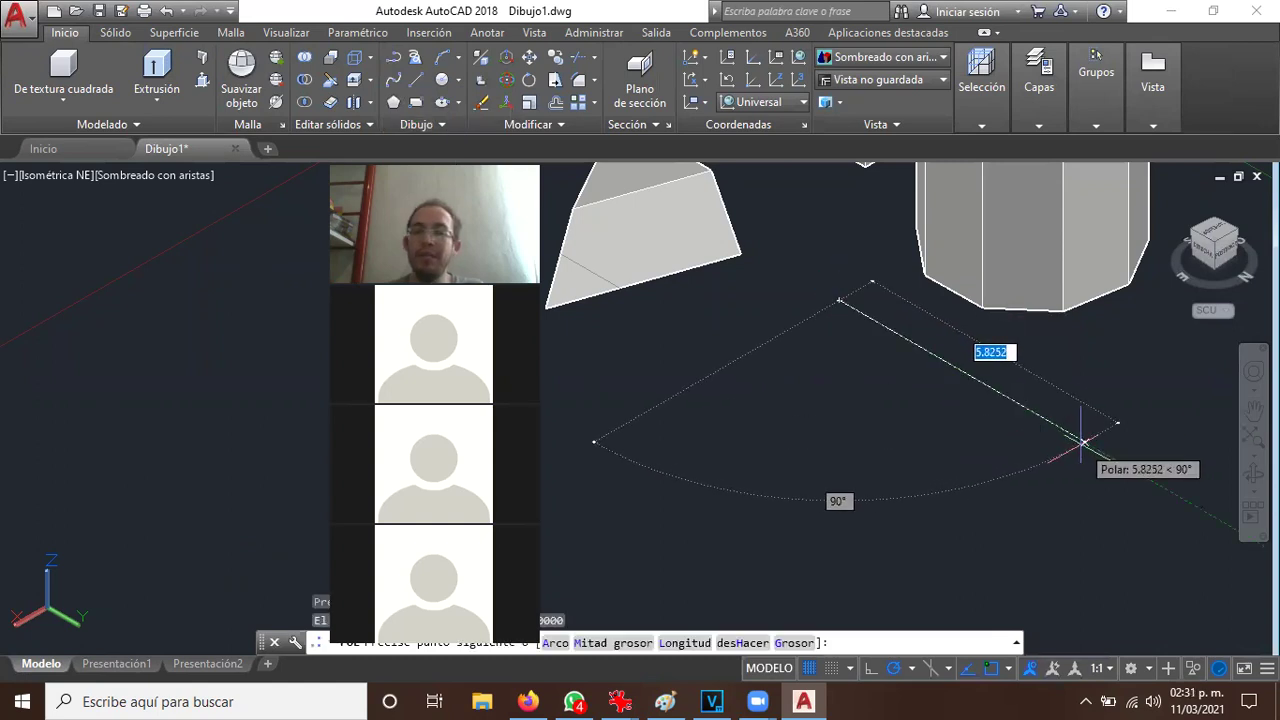
{"action": "left_click", "coordinate": [1083, 441]}
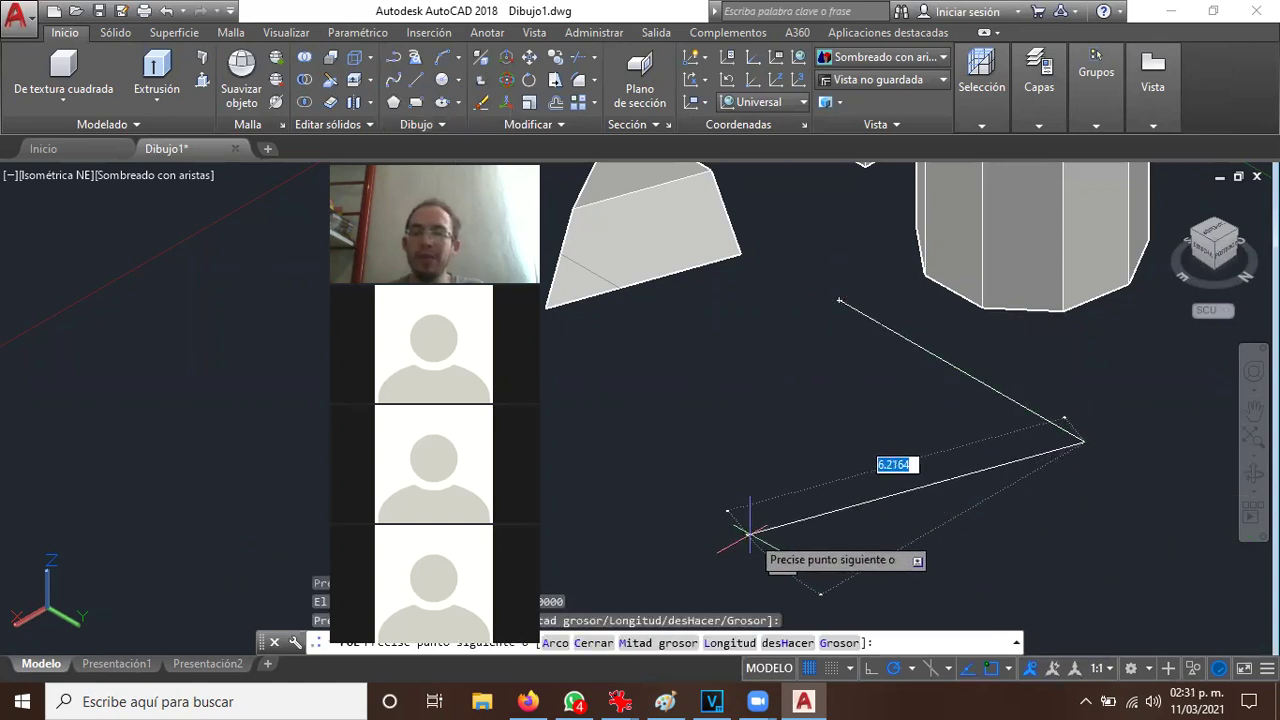
{"action": "left_click", "coordinate": [664, 550]}
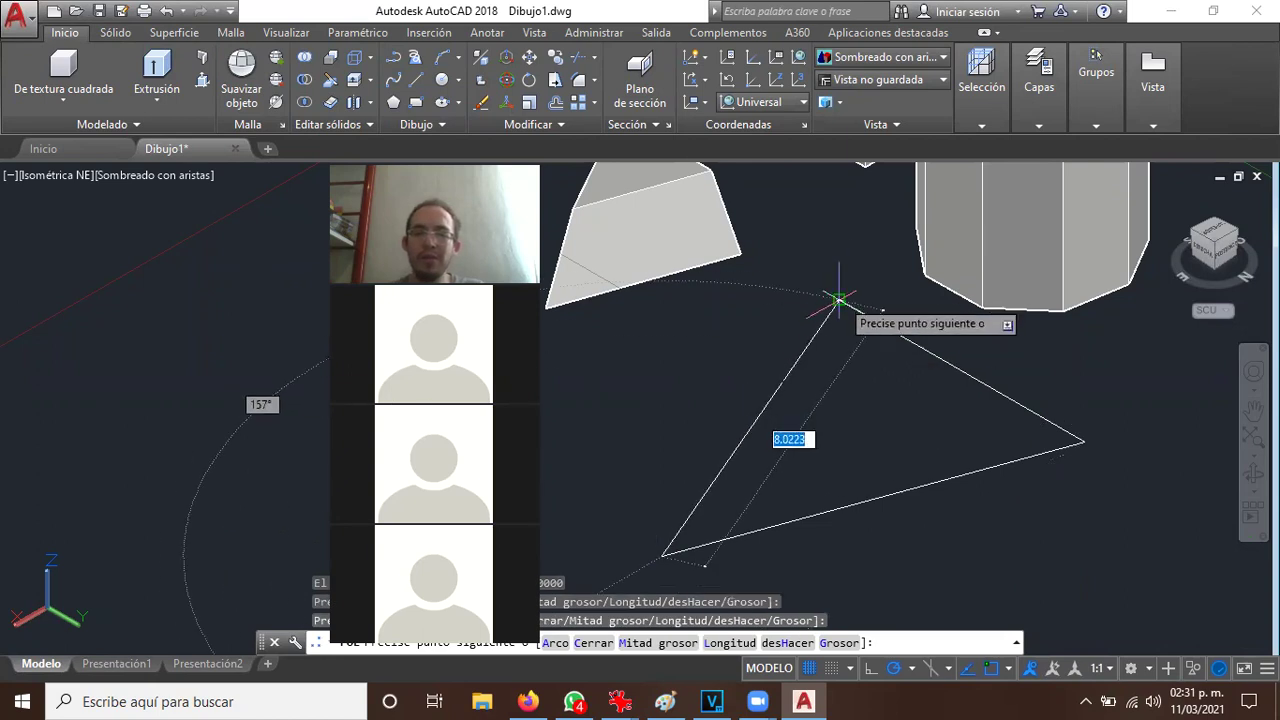
{"action": "type", "text": "c"}
{"action": "key", "text": "Return"}
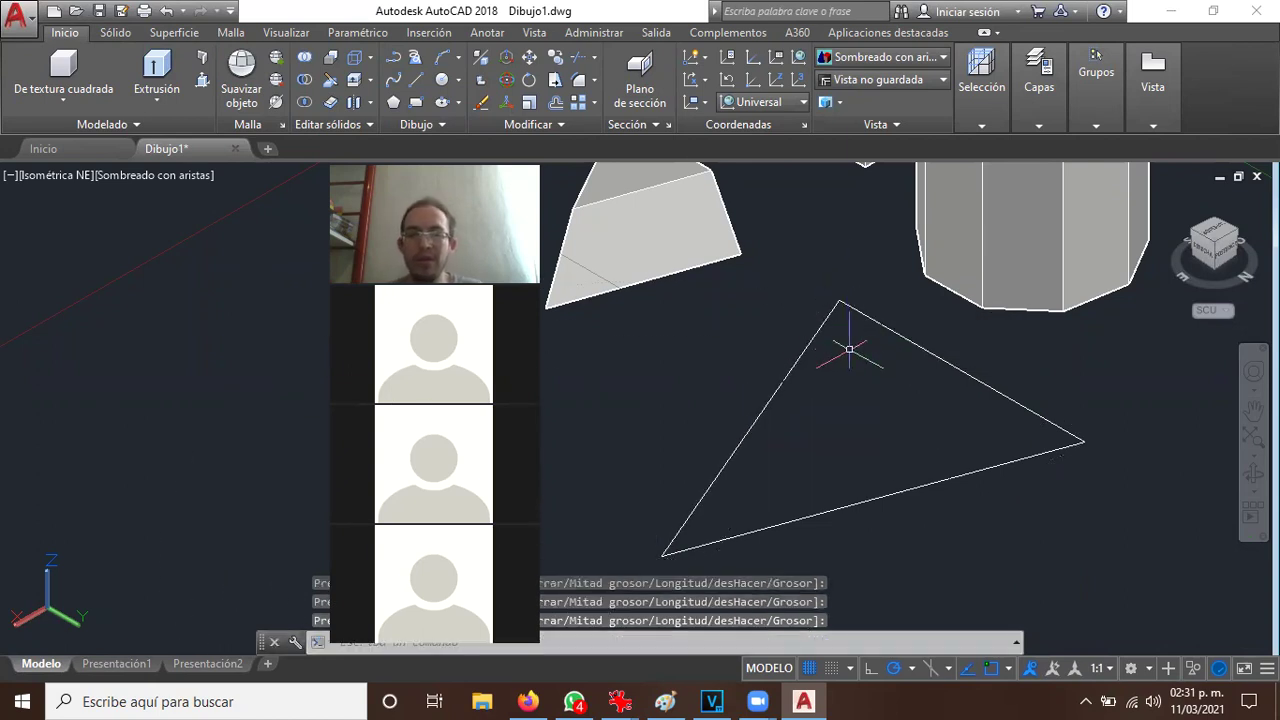
{"action": "left_click", "coordinate": [843, 326]}
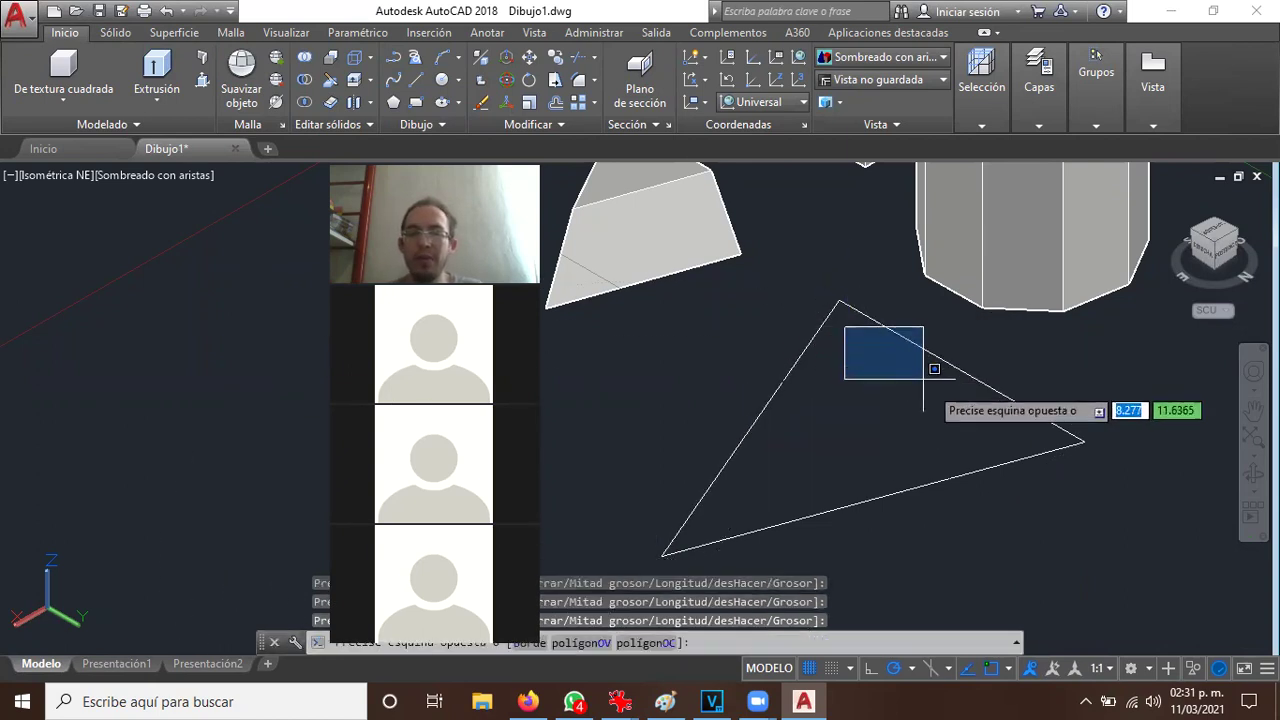
{"action": "left_click", "coordinate": [966, 428]}
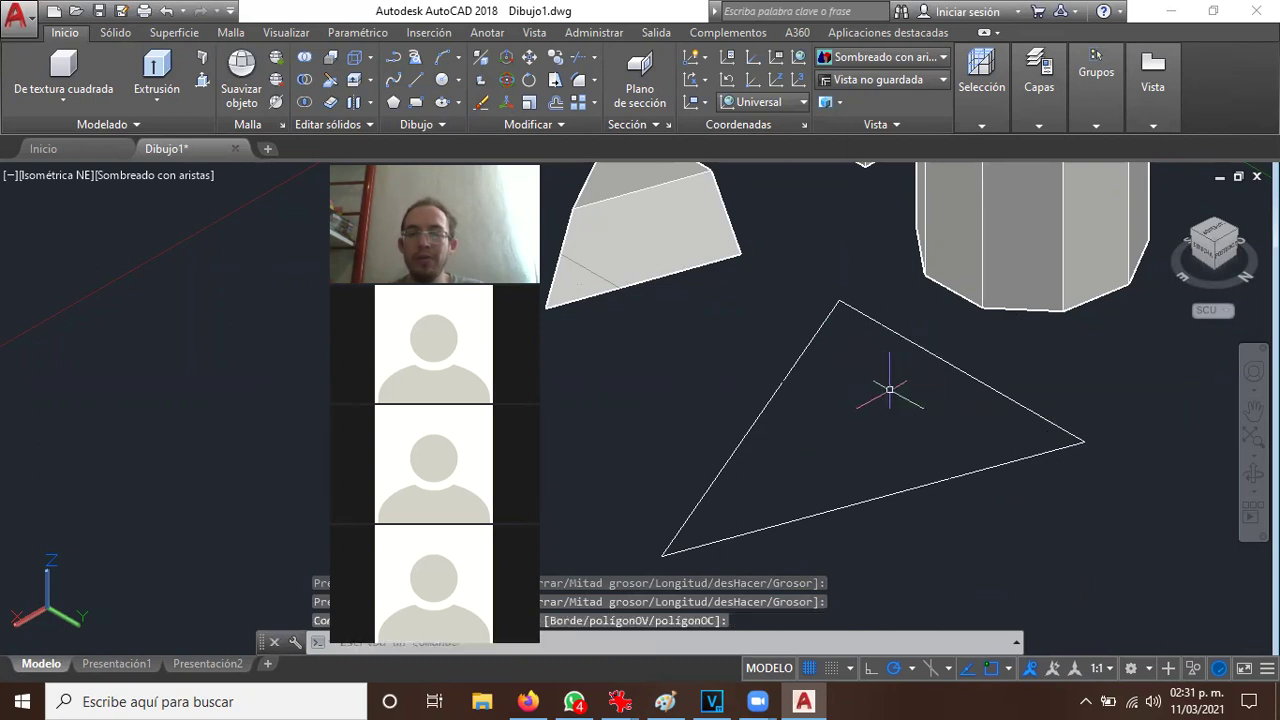
Draw a smaller closed triangular polyline just inside the first triangle's corners
{"action": "left_click", "coordinate": [394, 80]}
{"action": "left_click", "coordinate": [850, 328]}
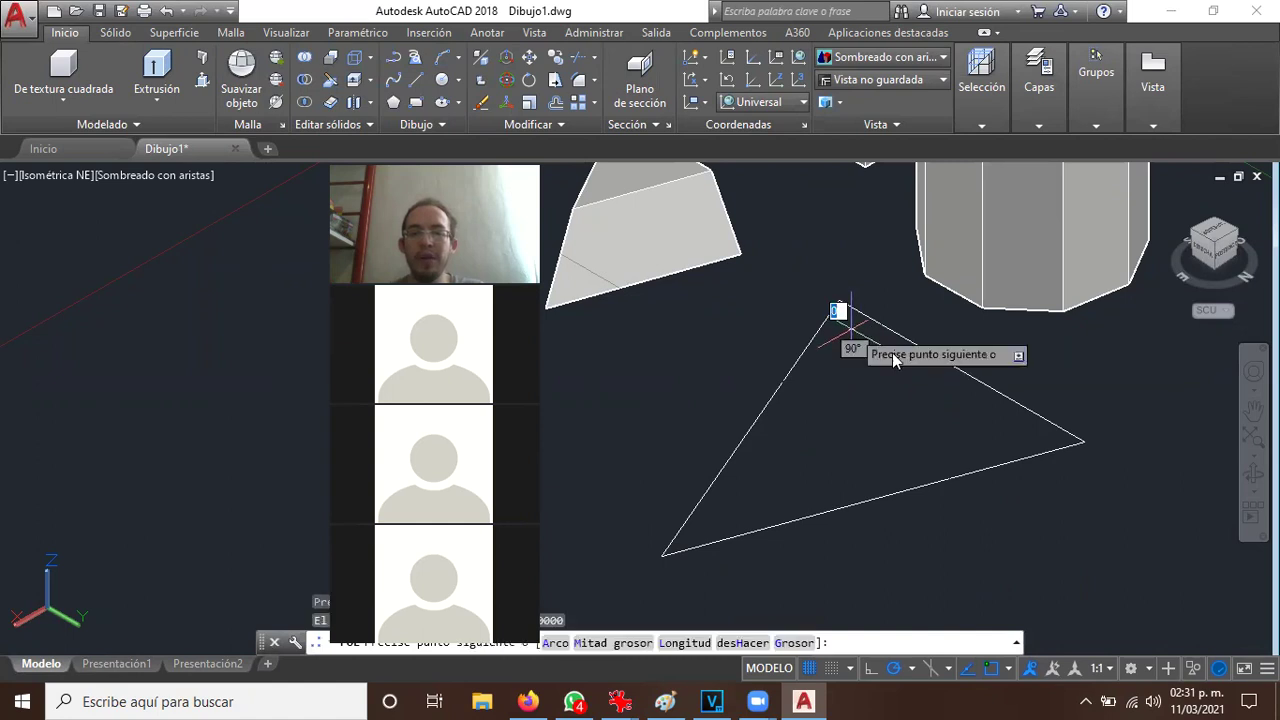
{"action": "left_click", "coordinate": [1030, 432]}
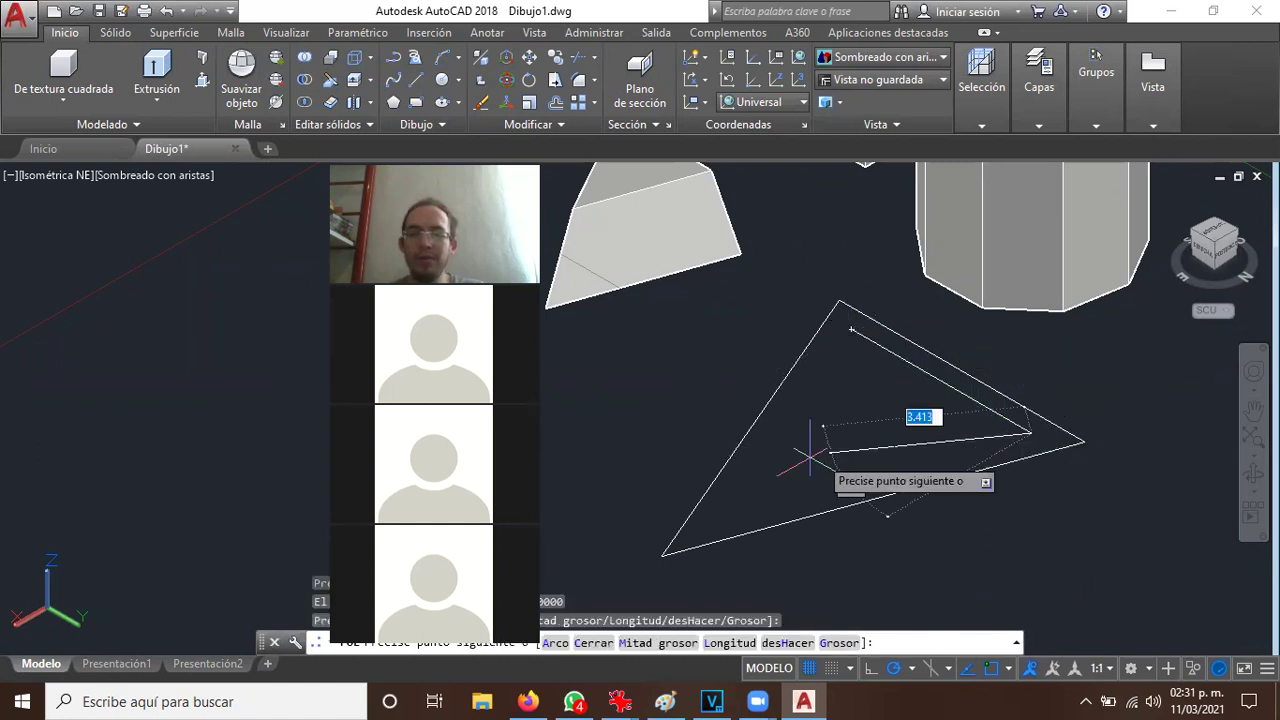
{"action": "left_click", "coordinate": [713, 518]}
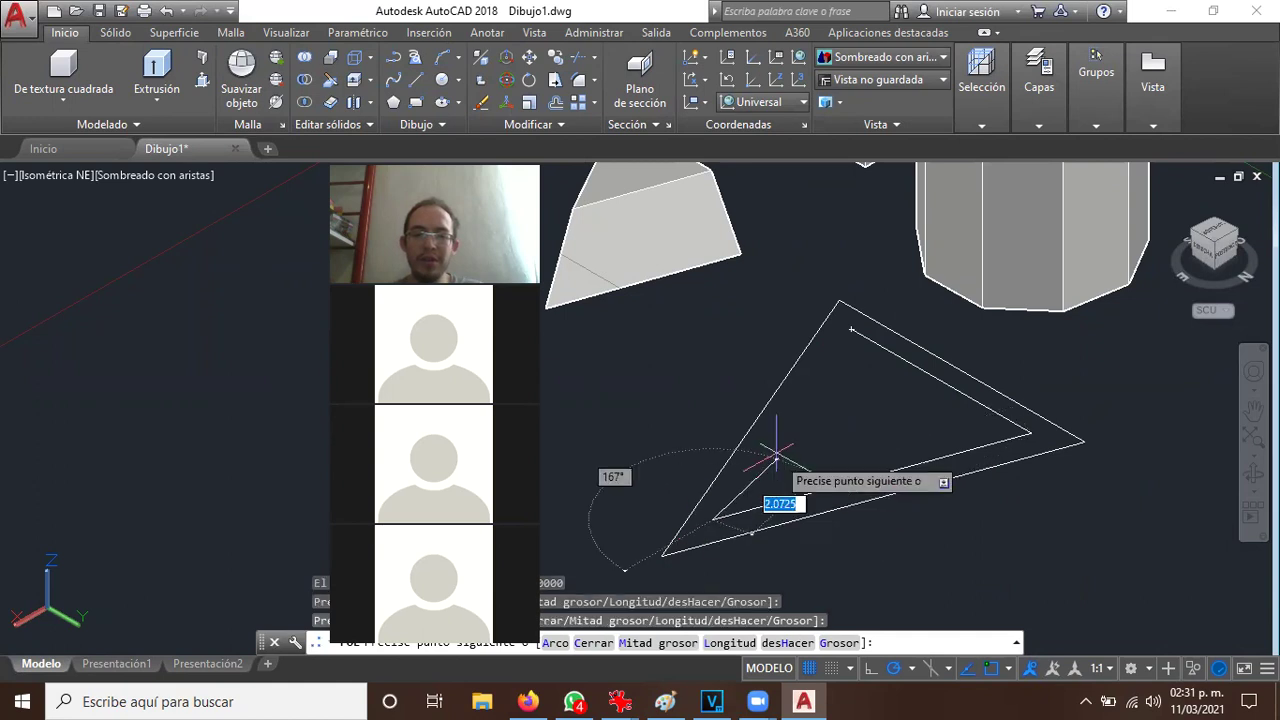
{"action": "left_click", "coordinate": [849, 329]}
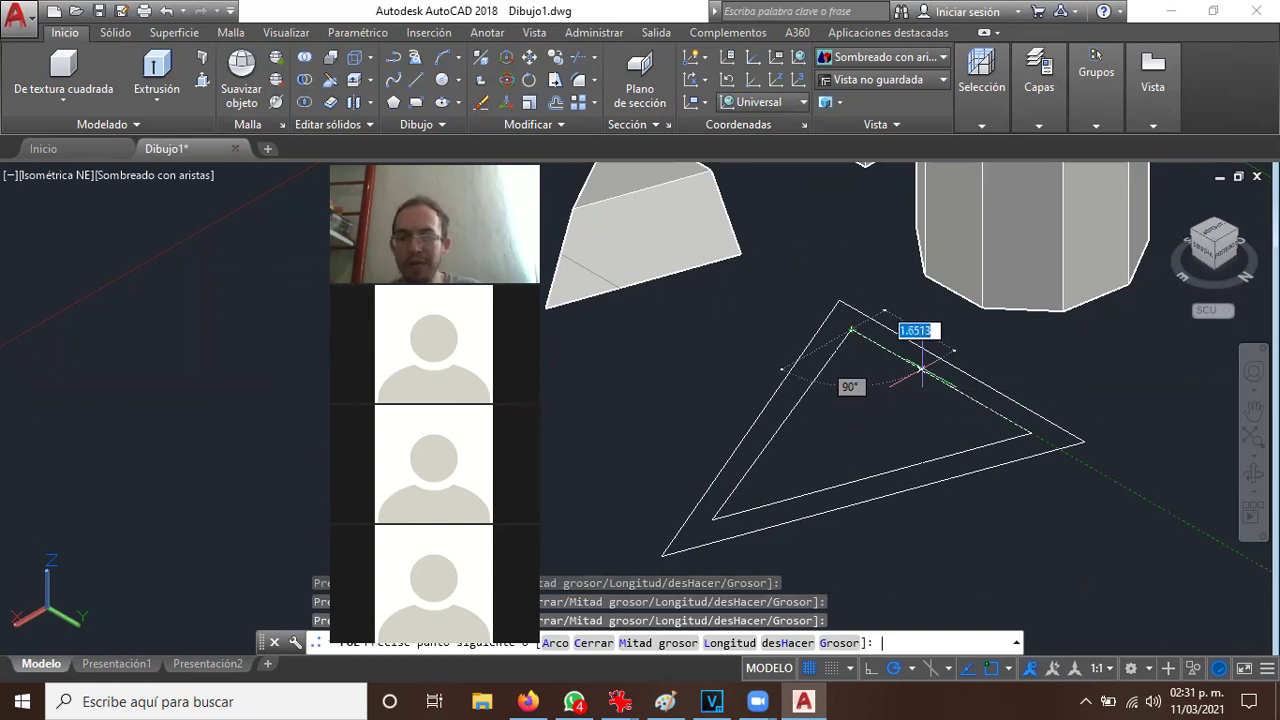
{"action": "type", "text": "c"}
{"action": "key", "text": "Return"}
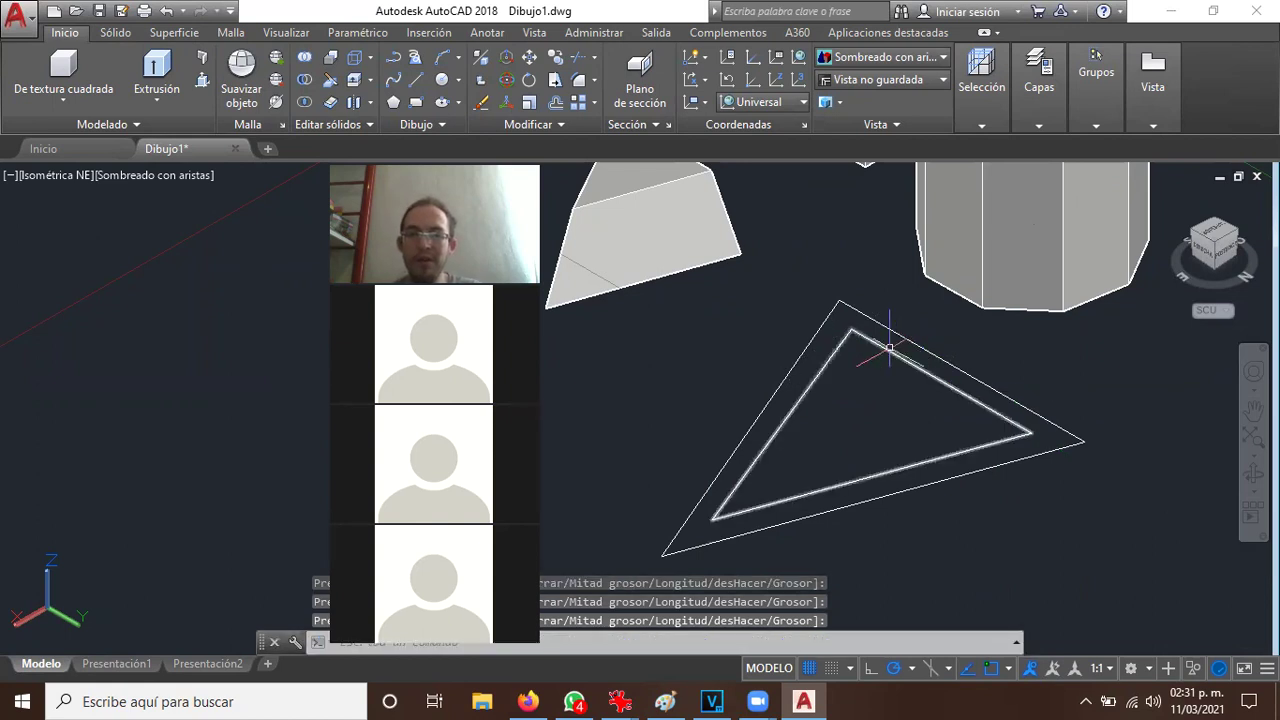
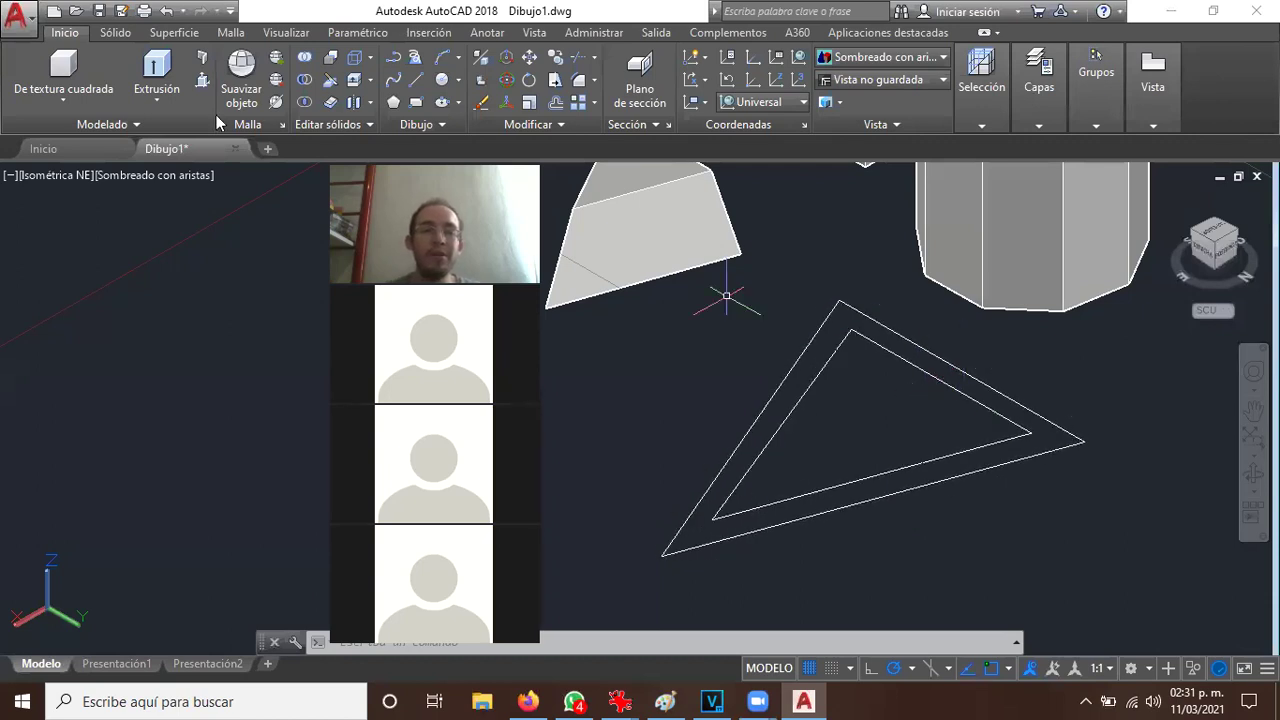
Try extruding the outer triangle with Extrusión, then cancel the attempt
{"action": "left_click", "coordinate": [156, 100]}
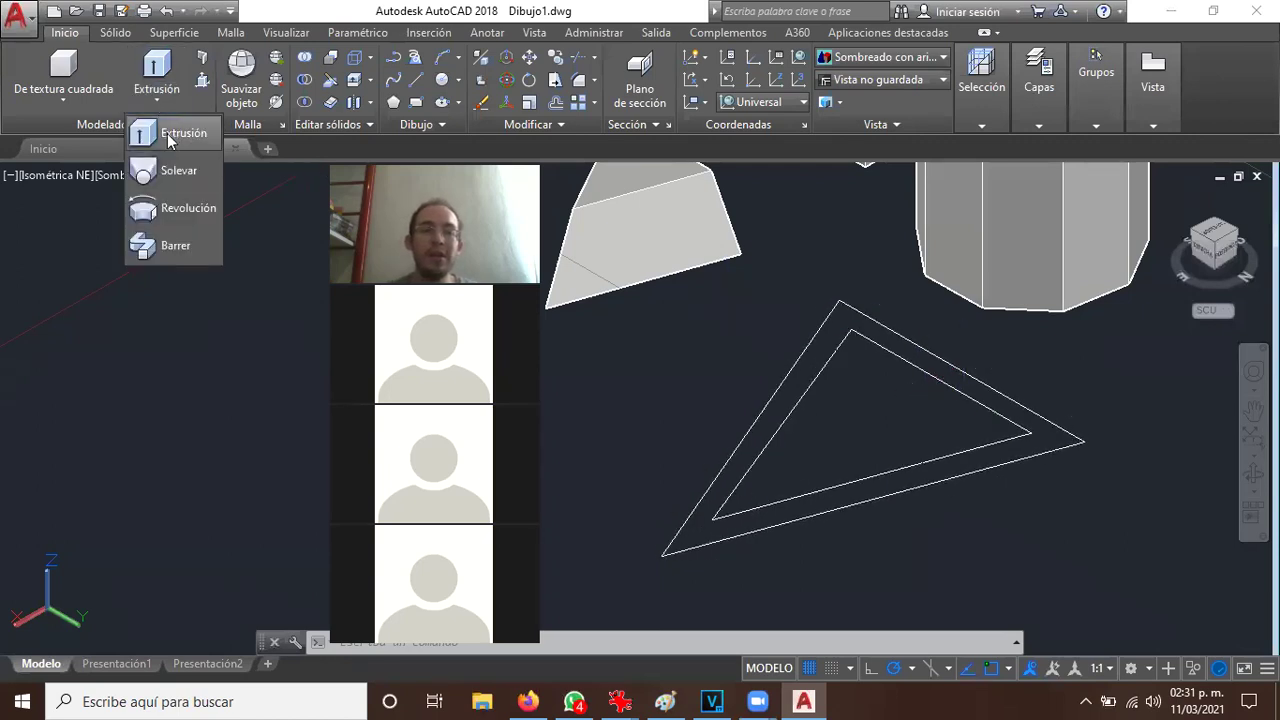
{"action": "left_click", "coordinate": [167, 133]}
{"action": "left_click", "coordinate": [841, 318]}
{"action": "left_click", "coordinate": [842, 320]}
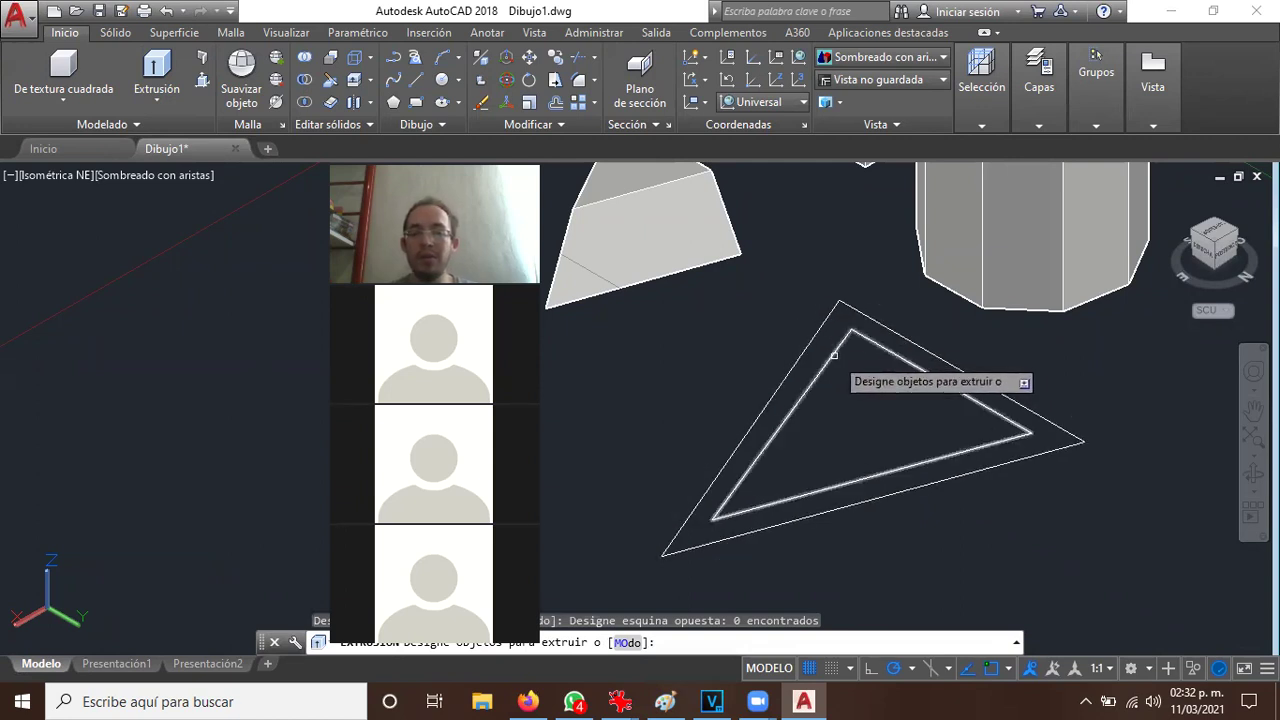
{"action": "left_click", "coordinate": [810, 332]}
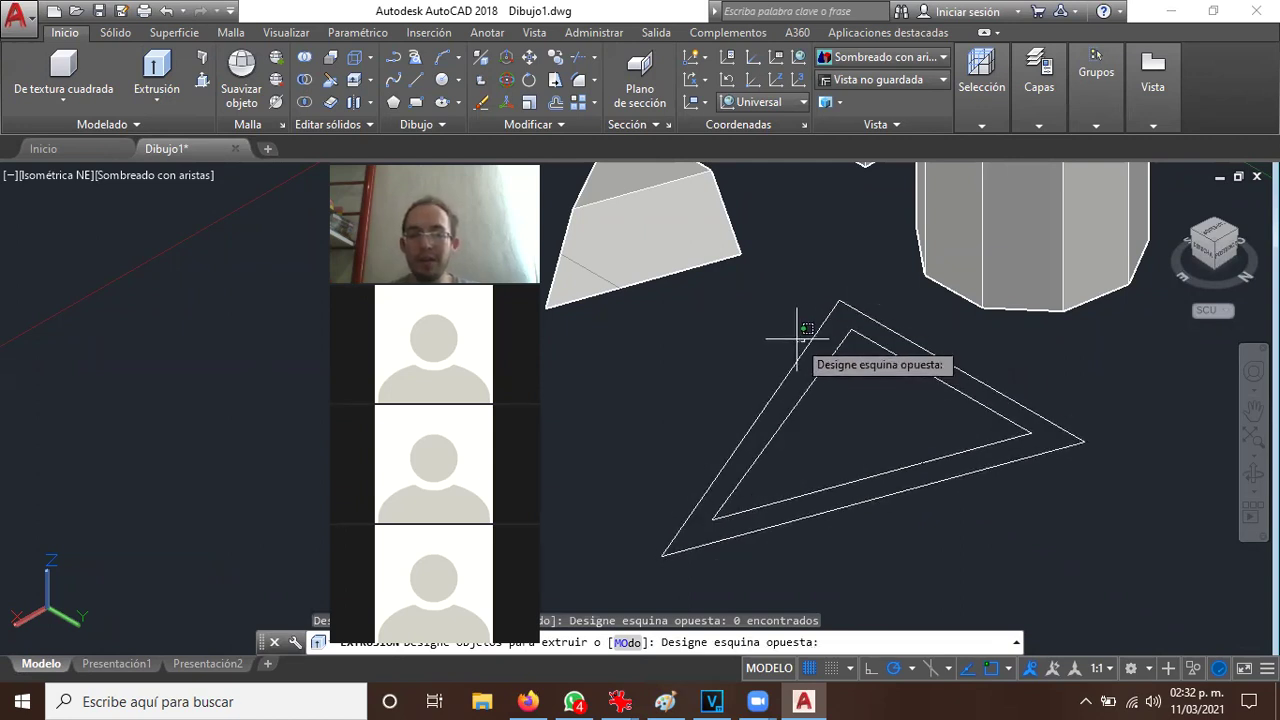
{"action": "left_click", "coordinate": [799, 342]}
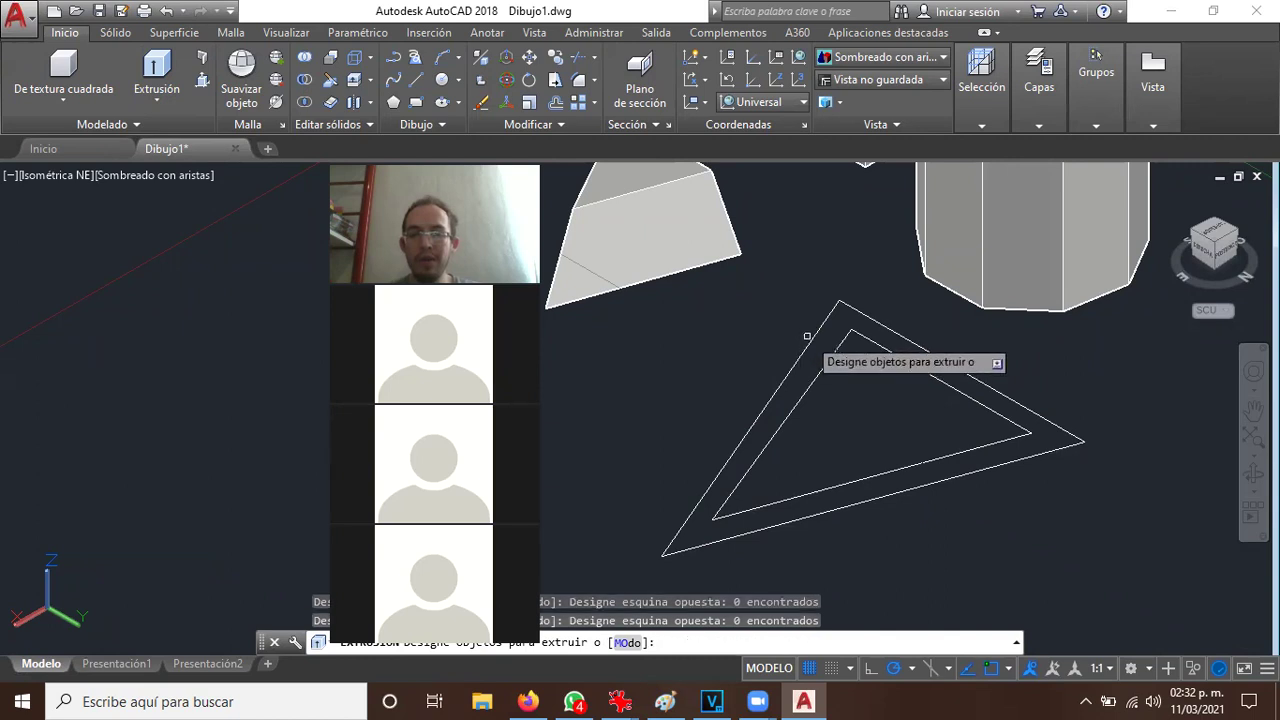
{"action": "left_click", "coordinate": [810, 340]}
{"action": "key", "text": "Return"}
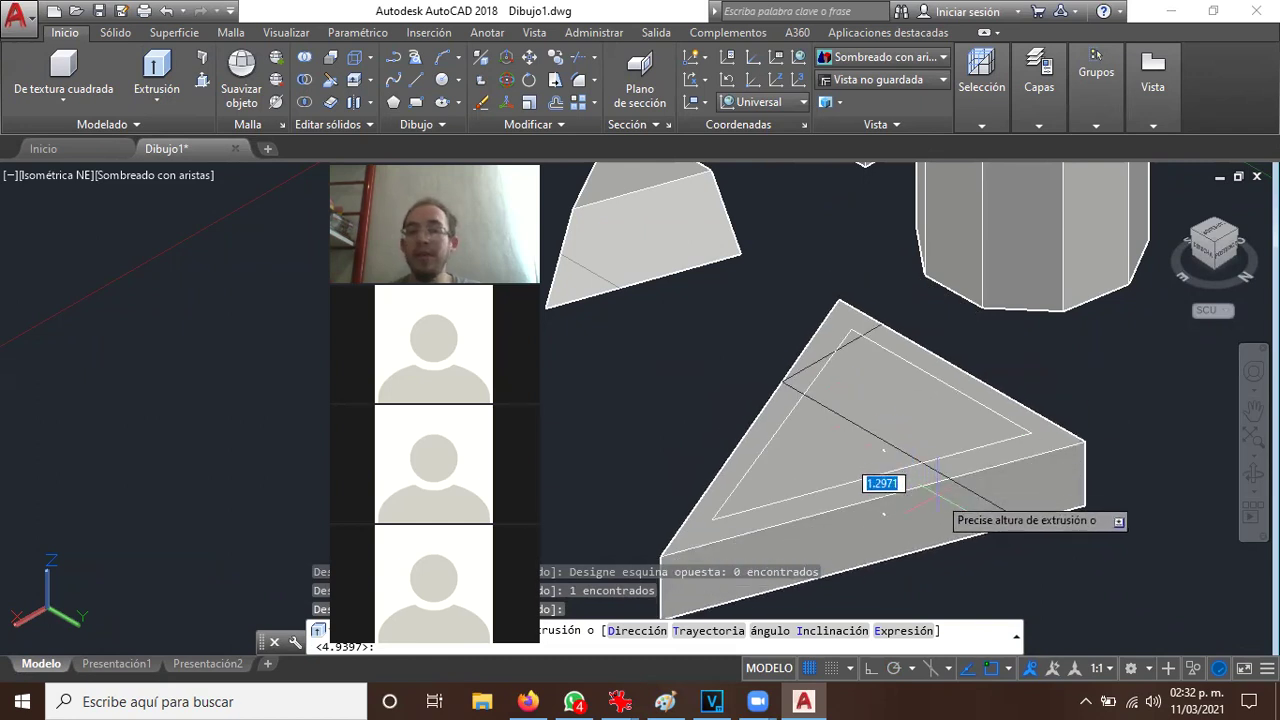
{"action": "key", "text": "Escape"}
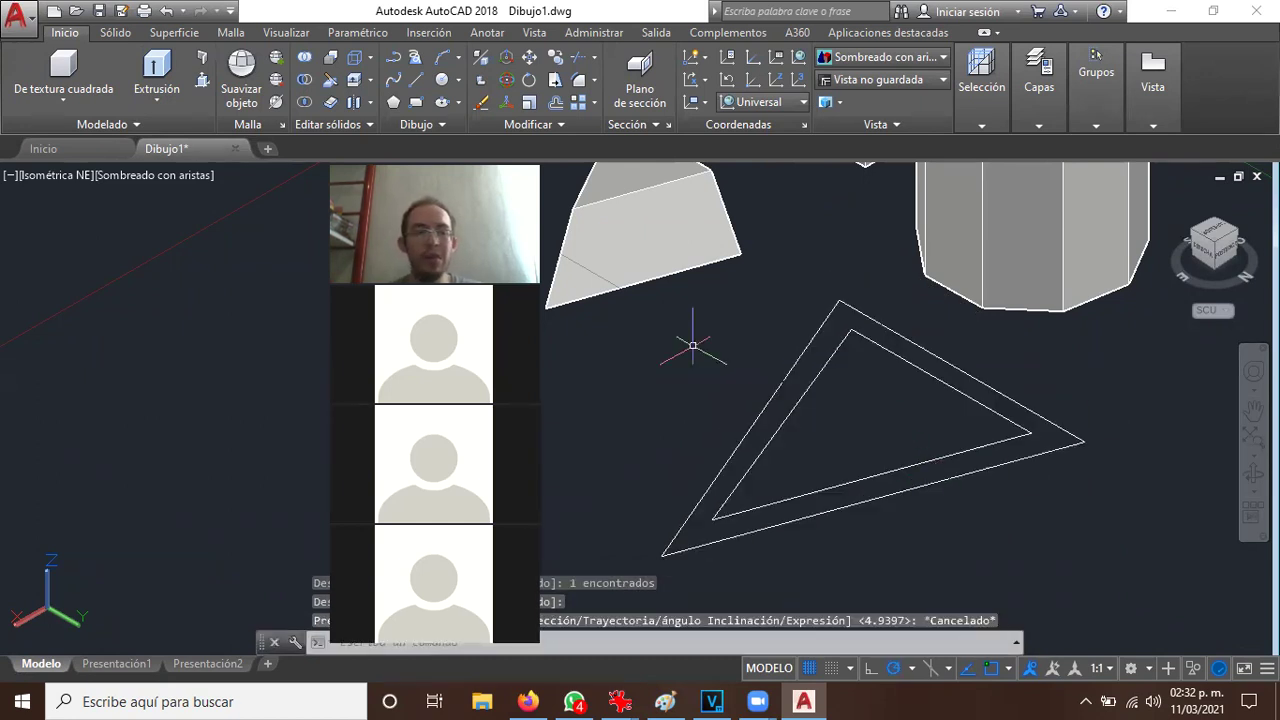
Extrude the inner triangle to a small height, forming a thin slab
{"action": "left_click", "coordinate": [152, 105]}
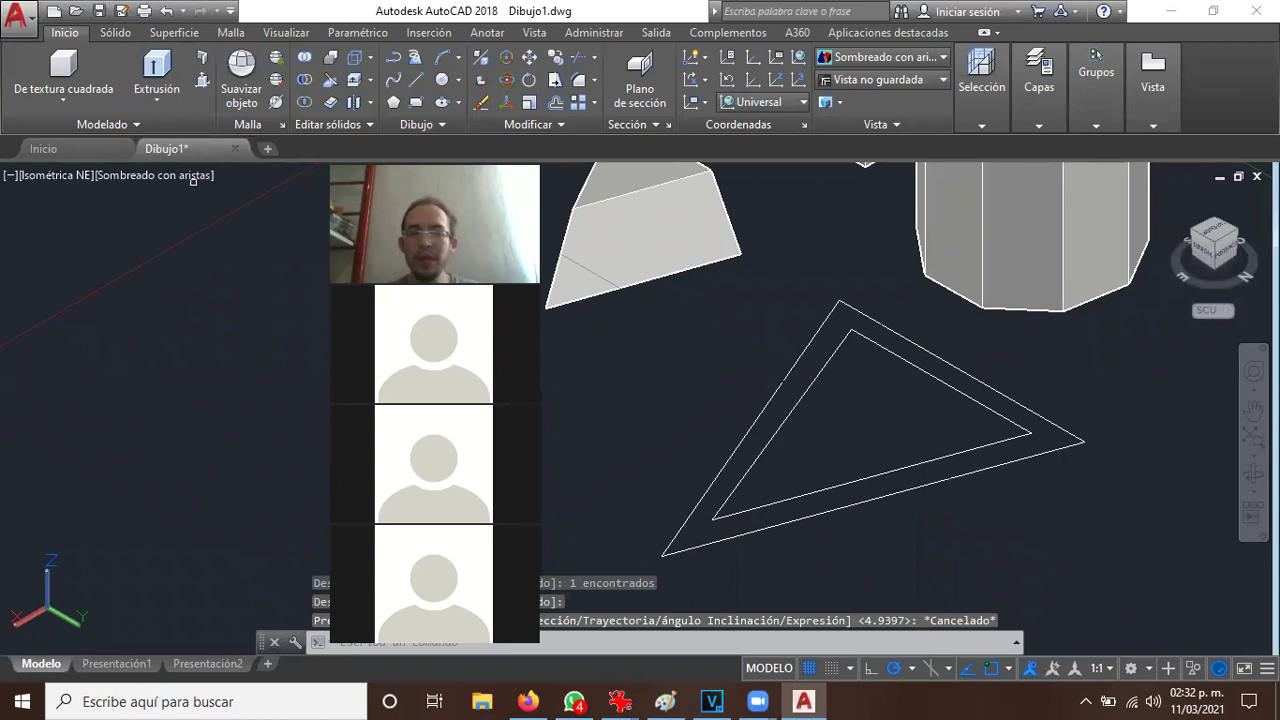
{"action": "left_click", "coordinate": [919, 372]}
{"action": "key", "text": "Return"}
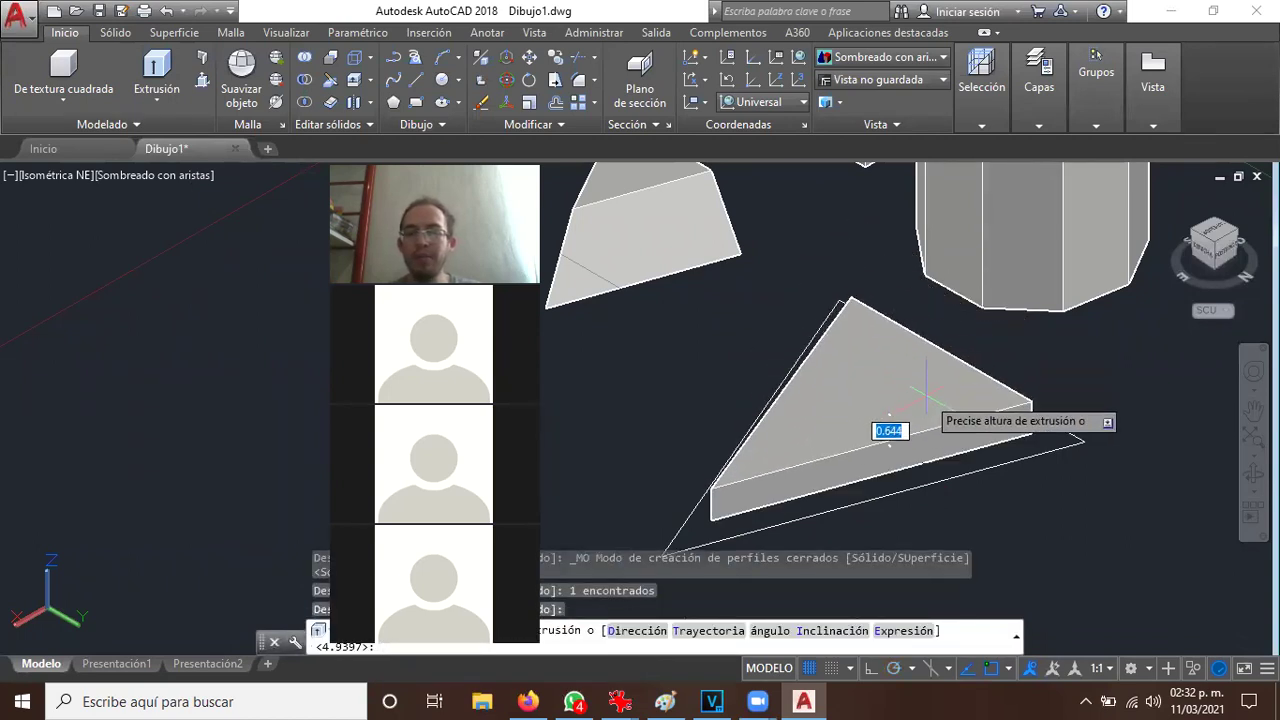
{"action": "left_click", "coordinate": [980, 422]}
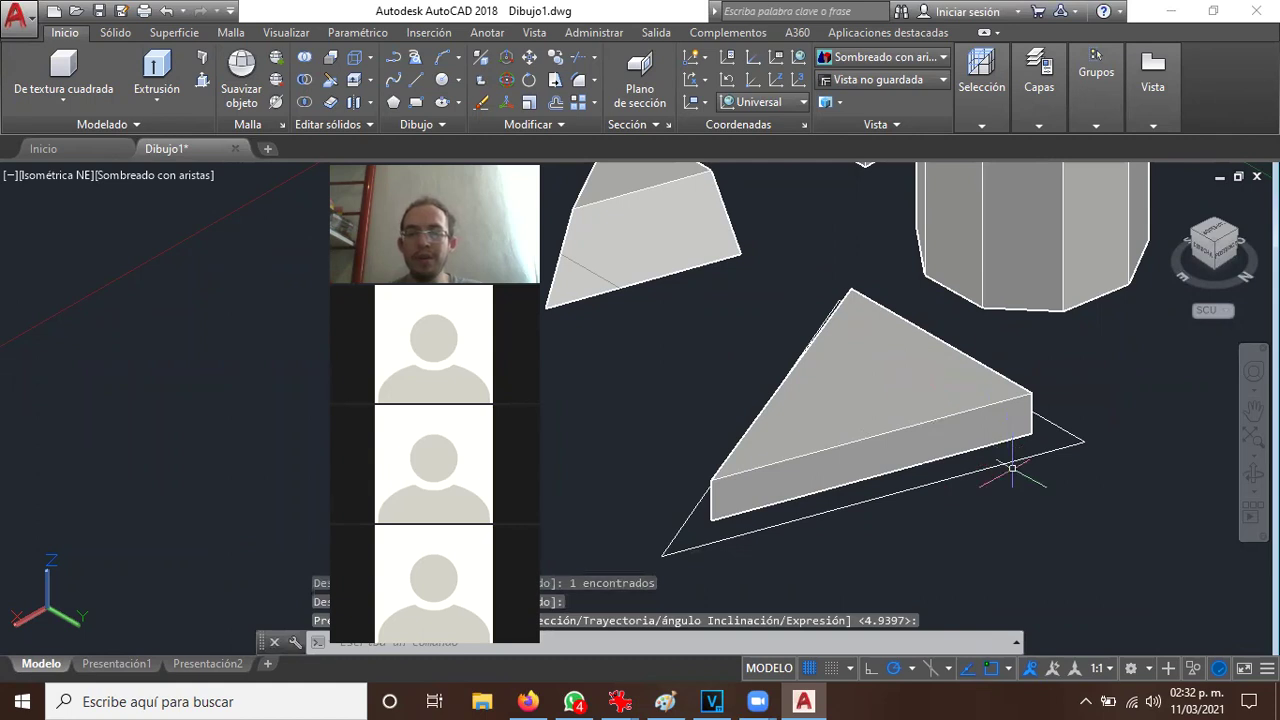
Start another extrusion of the outer triangle and cancel it with Esc
{"action": "key", "text": "Return"}
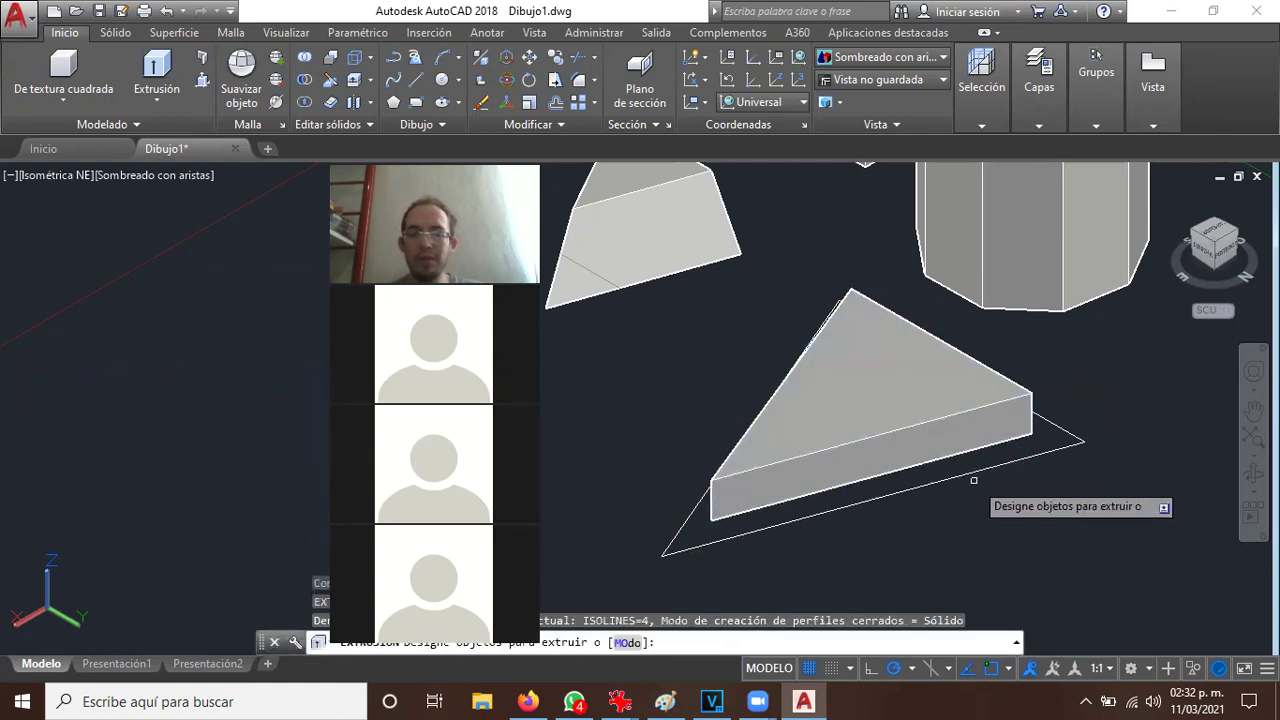
{"action": "left_click", "coordinate": [966, 477]}
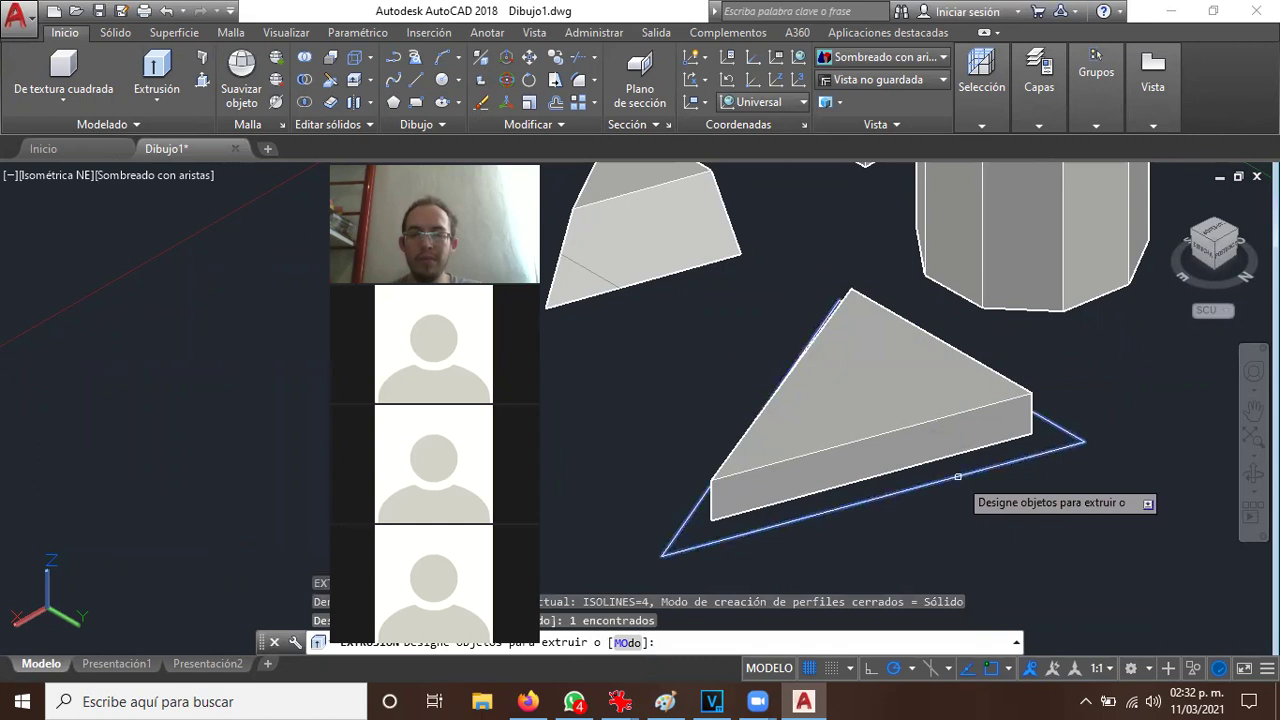
{"action": "key", "text": "Return"}
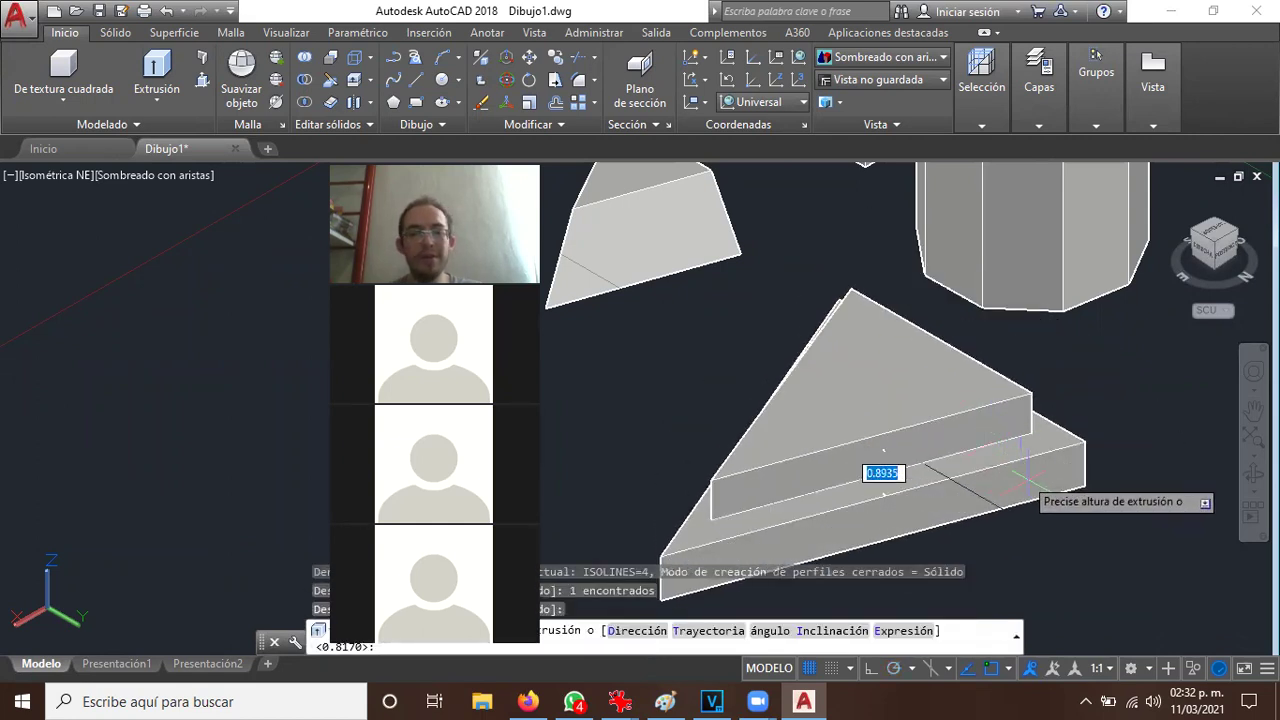
{"action": "key", "text": "Escape"}
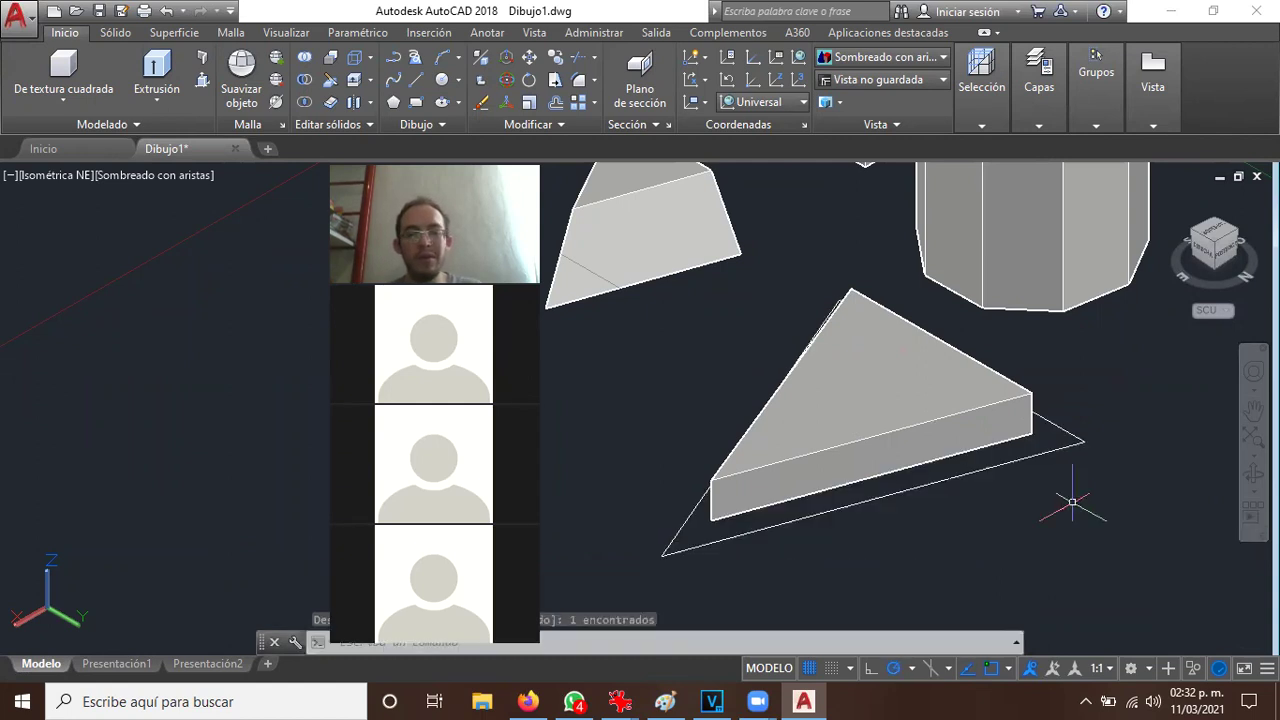
Pan the view up and left with Encuadre, opening empty space right of the slab
{"action": "key", "text": "Escape"}
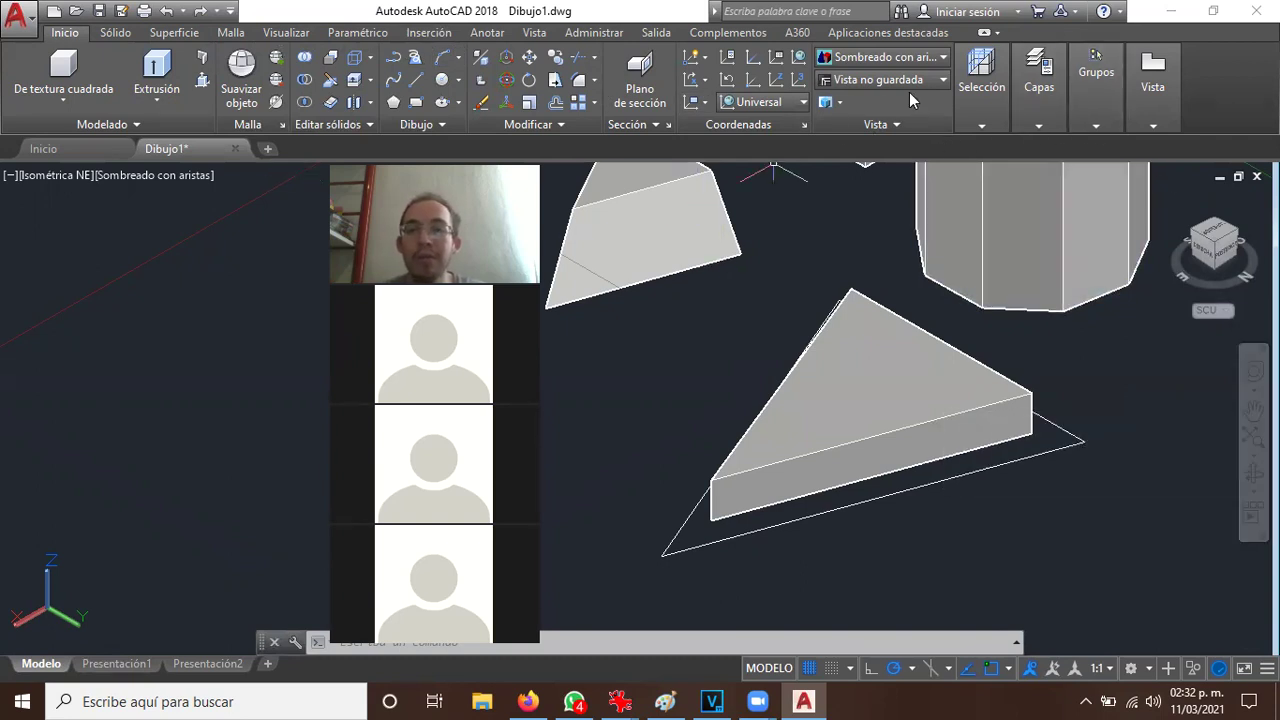
{"action": "left_click", "coordinate": [1040, 82]}
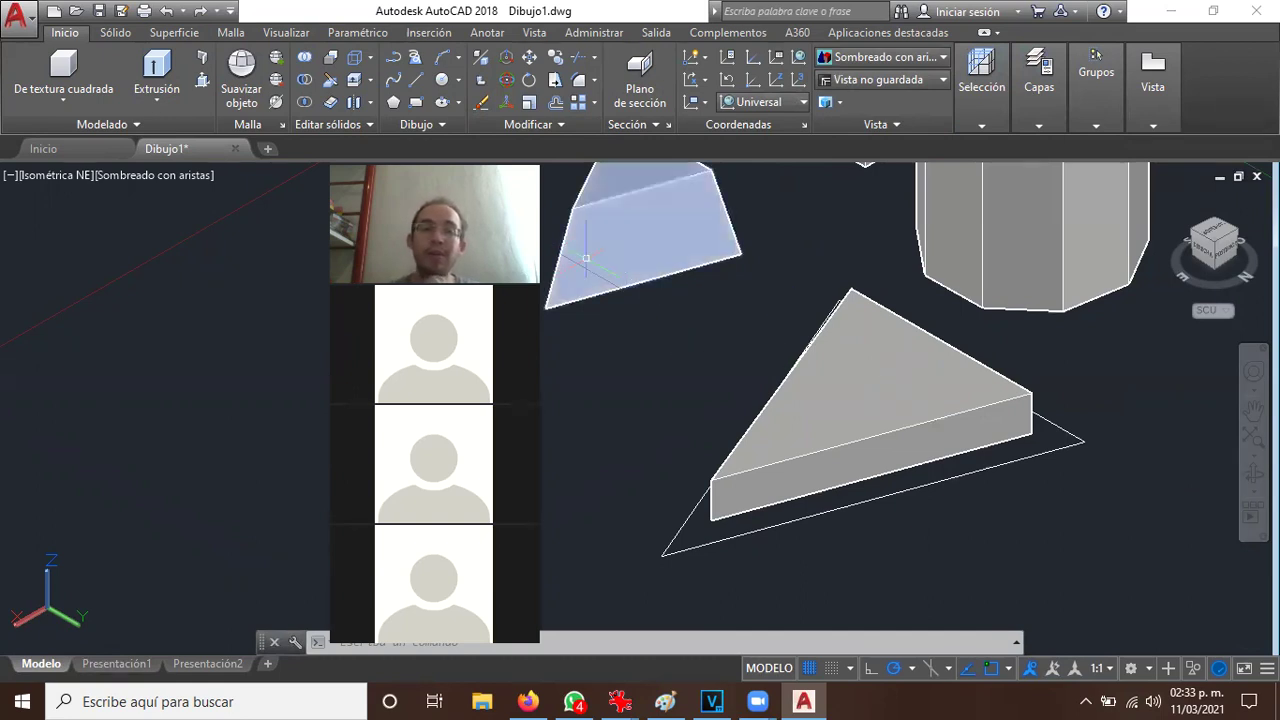
{"action": "left_click", "coordinate": [393, 79]}
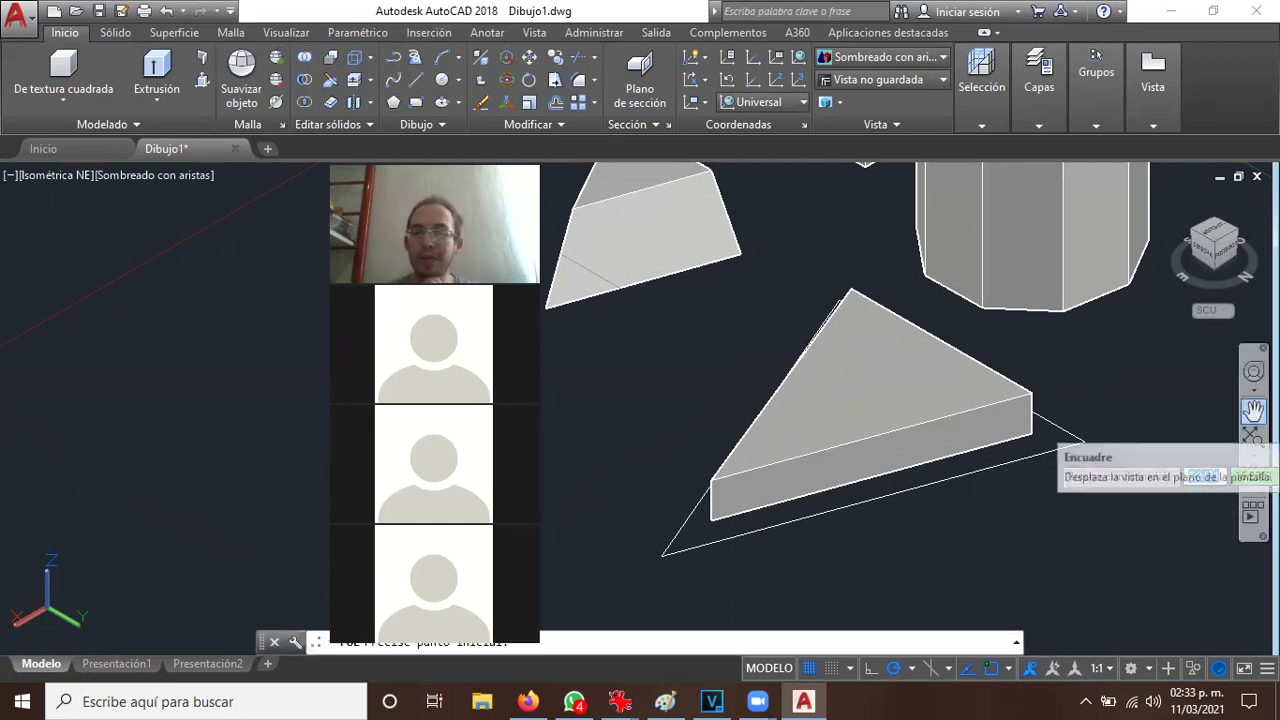
{"action": "left_click", "coordinate": [1253, 410]}
{"action": "mouse_move", "coordinate": [1074, 466]}
{"action": "left_mouse_down"}
{"action": "mouse_move", "coordinate": [1136, 395]}
{"action": "mouse_move", "coordinate": [1146, 276]}
{"action": "left_mouse_up"}
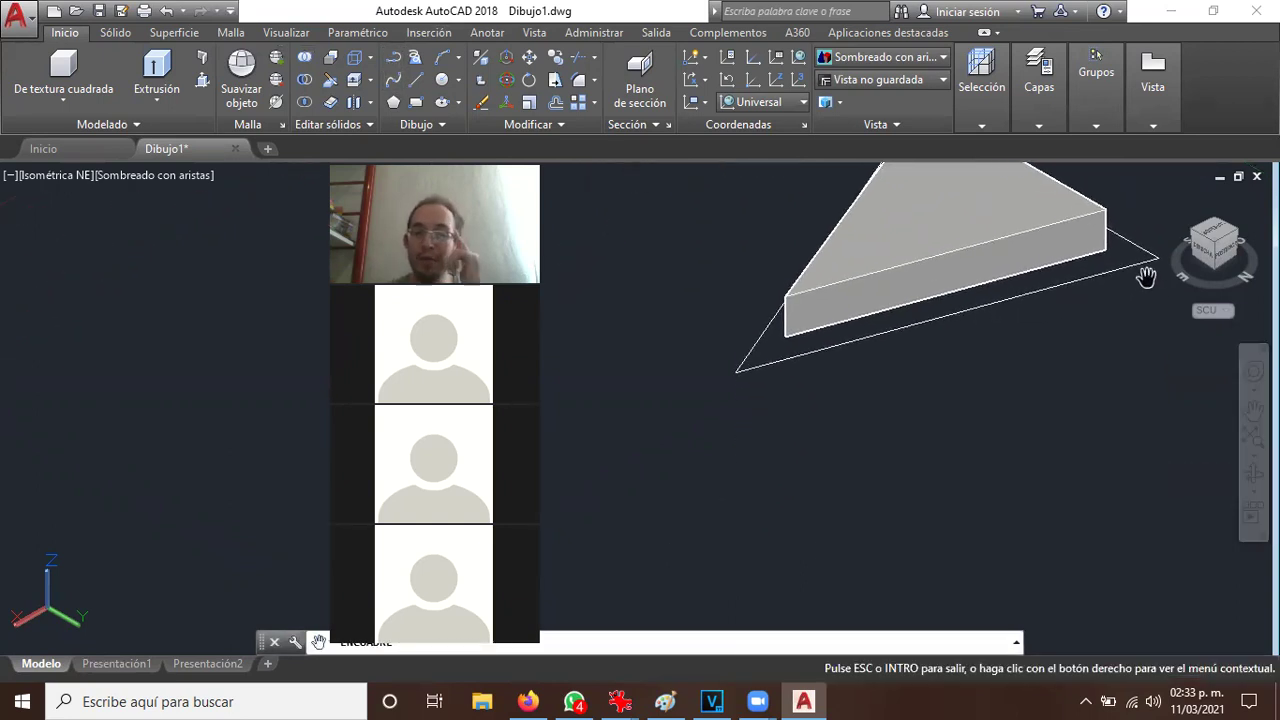
{"action": "mouse_move", "coordinate": [846, 457]}
{"action": "left_mouse_down"}
{"action": "mouse_move", "coordinate": [820, 331]}
{"action": "mouse_move", "coordinate": [651, 503]}
{"action": "left_mouse_up"}
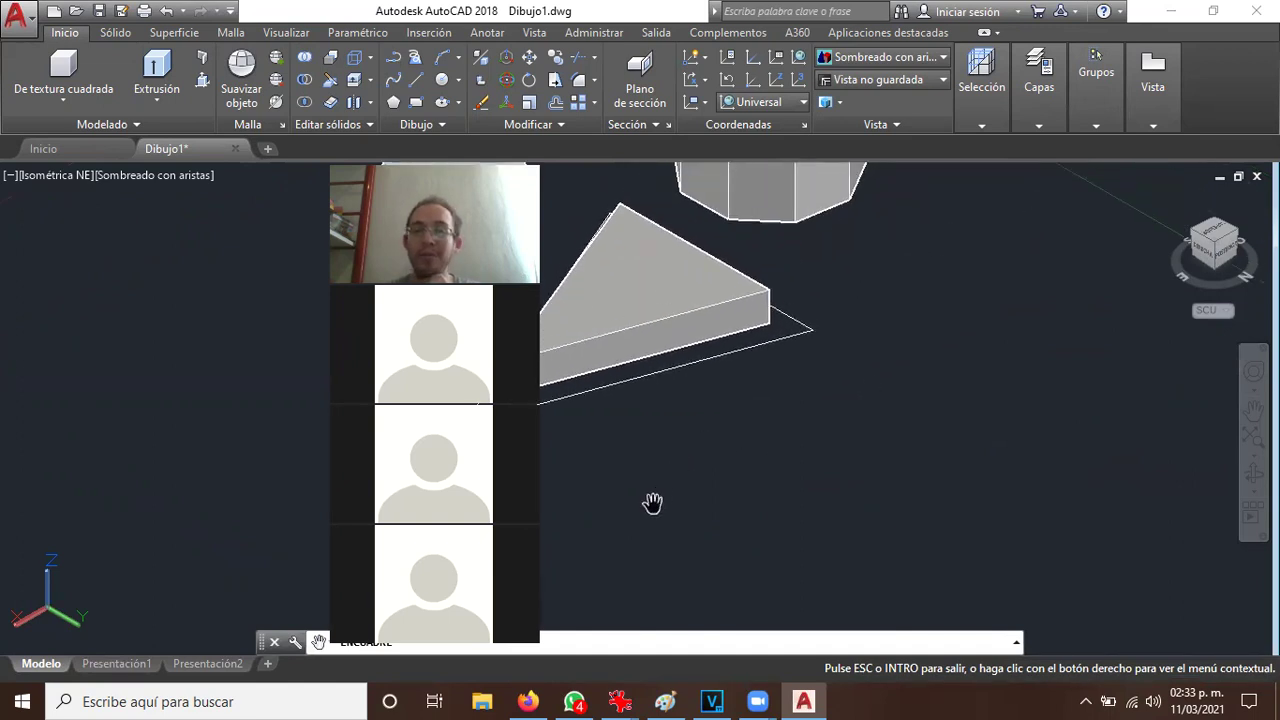
{"action": "left_click_drag", "start_coordinate": [836, 403], "coordinate": [771, 338]}
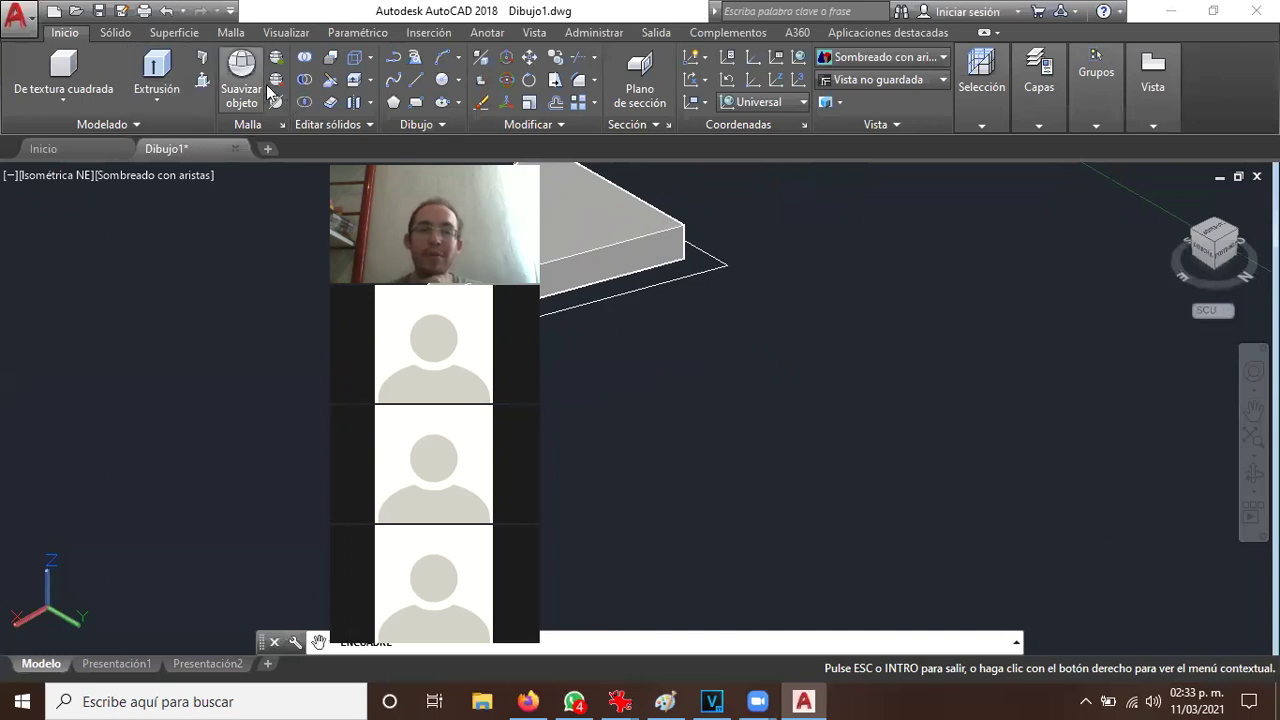
Draw a closed triangular polyline in the empty area beside the slab
{"action": "key", "text": "Escape"}
{"action": "key", "text": "Return"}
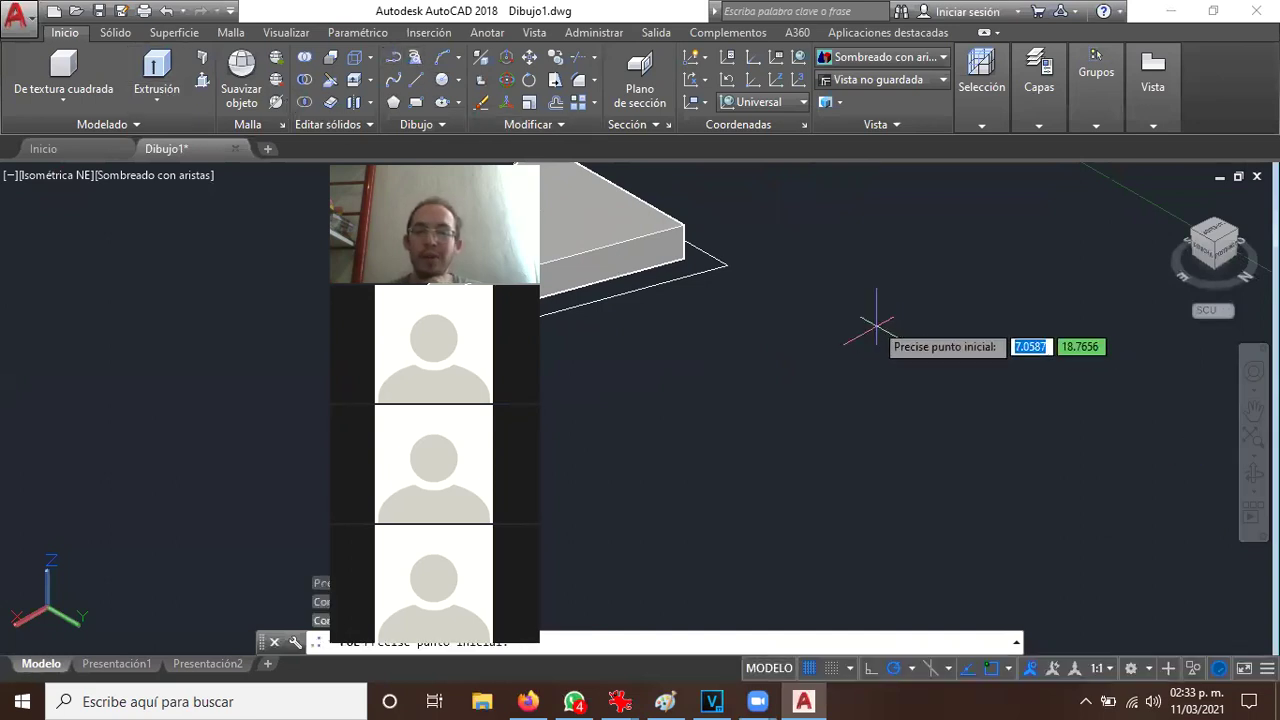
{"action": "left_click", "coordinate": [853, 285]}
{"action": "left_click", "coordinate": [1073, 438]}
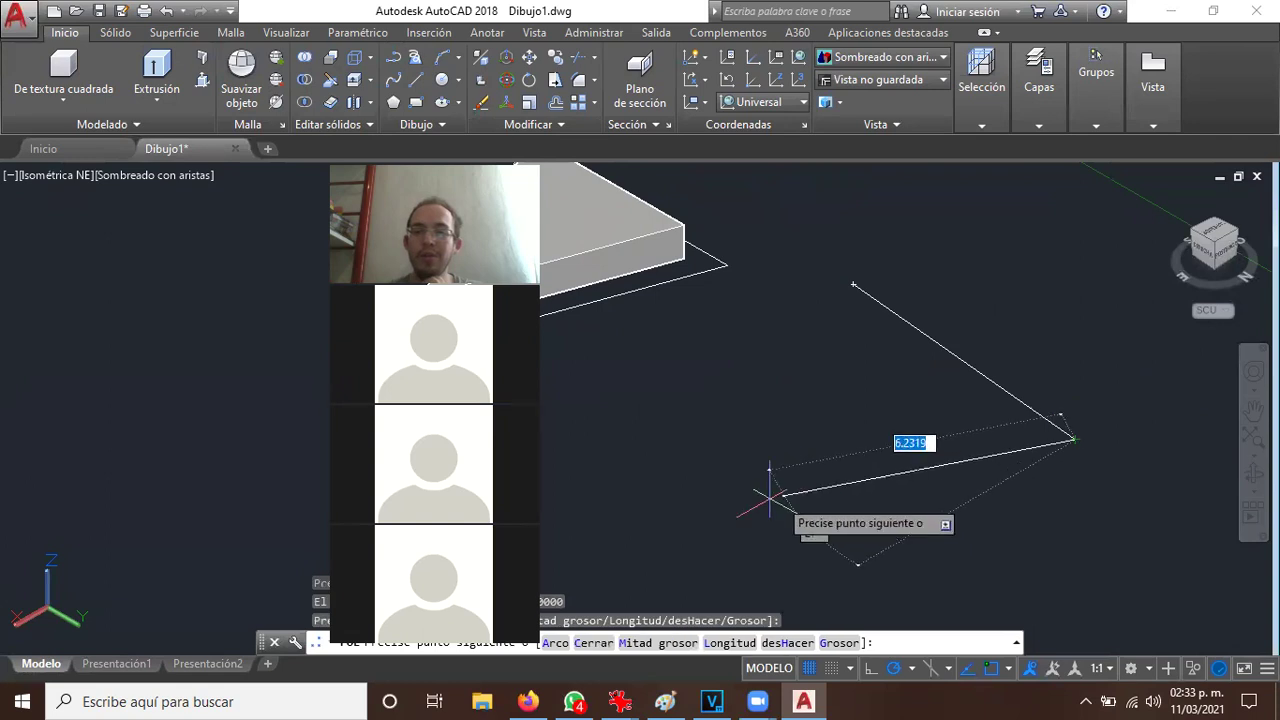
{"action": "left_click", "coordinate": [713, 515]}
{"action": "left_click", "coordinate": [853, 284]}
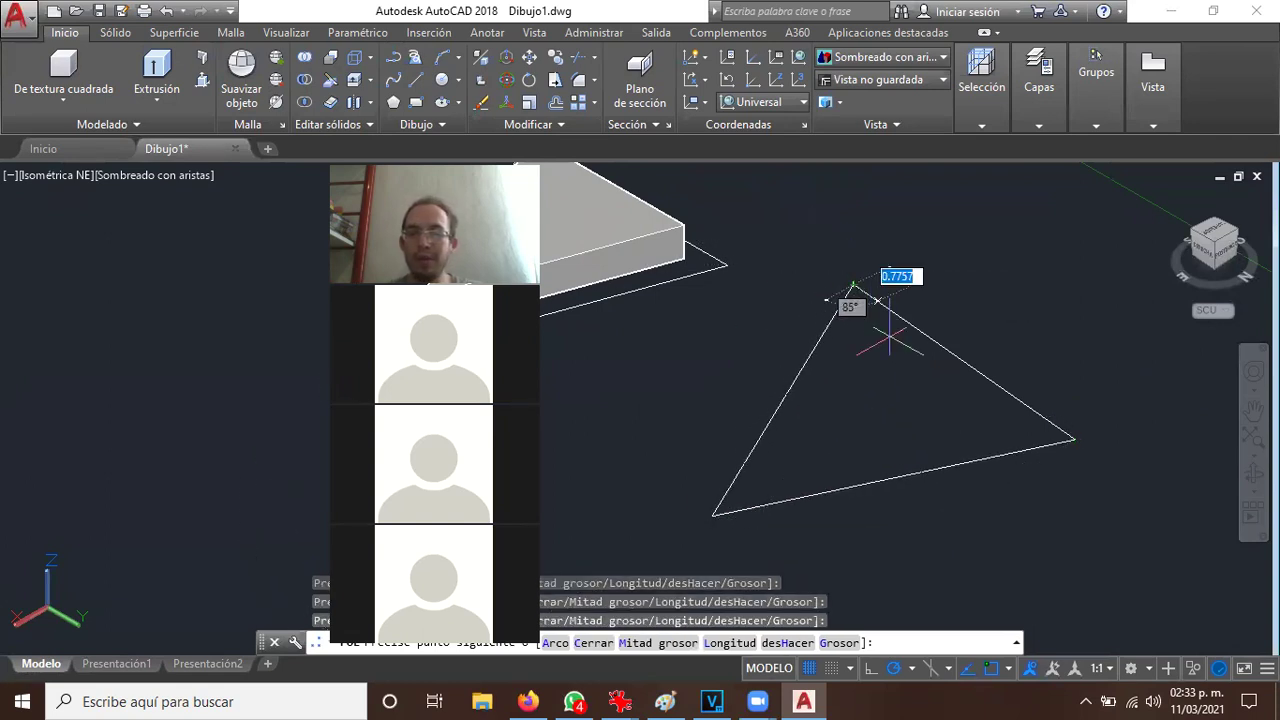
{"action": "key", "text": "Return"}
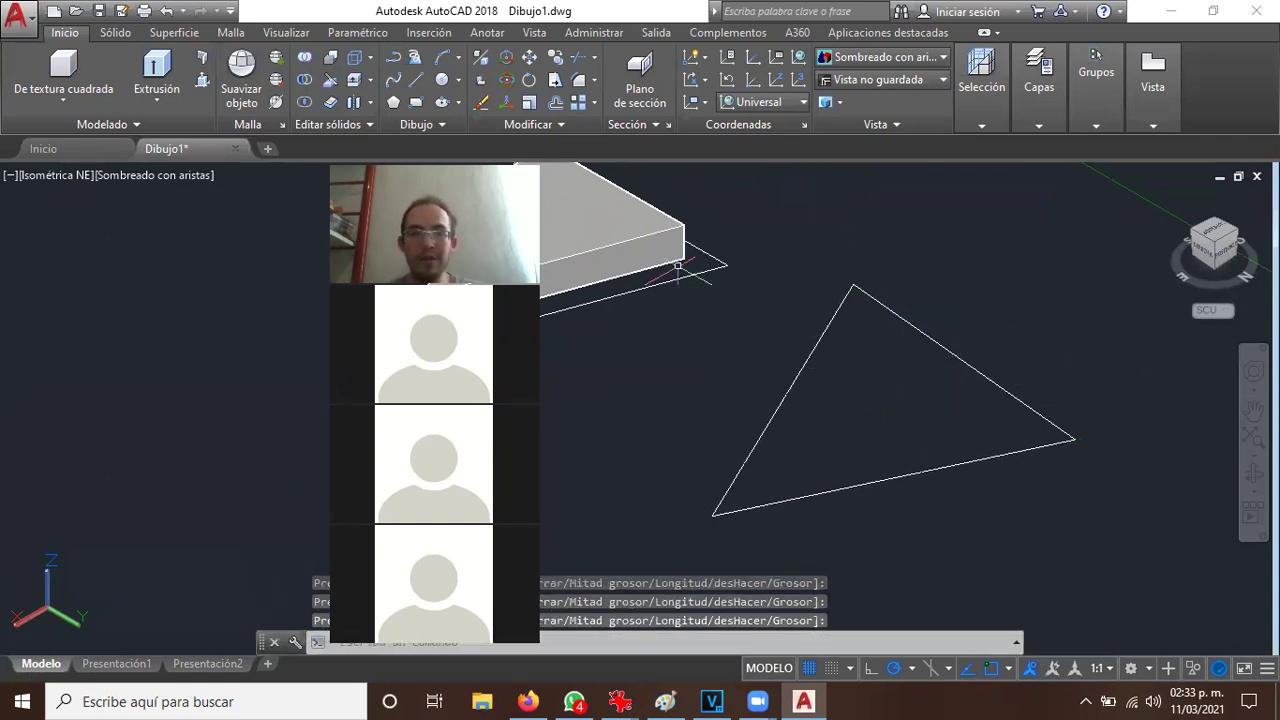
Draw a smaller closed triangle polyline inside the new one
{"action": "key", "text": "Return"}
{"action": "left_click", "coordinate": [865, 326]}
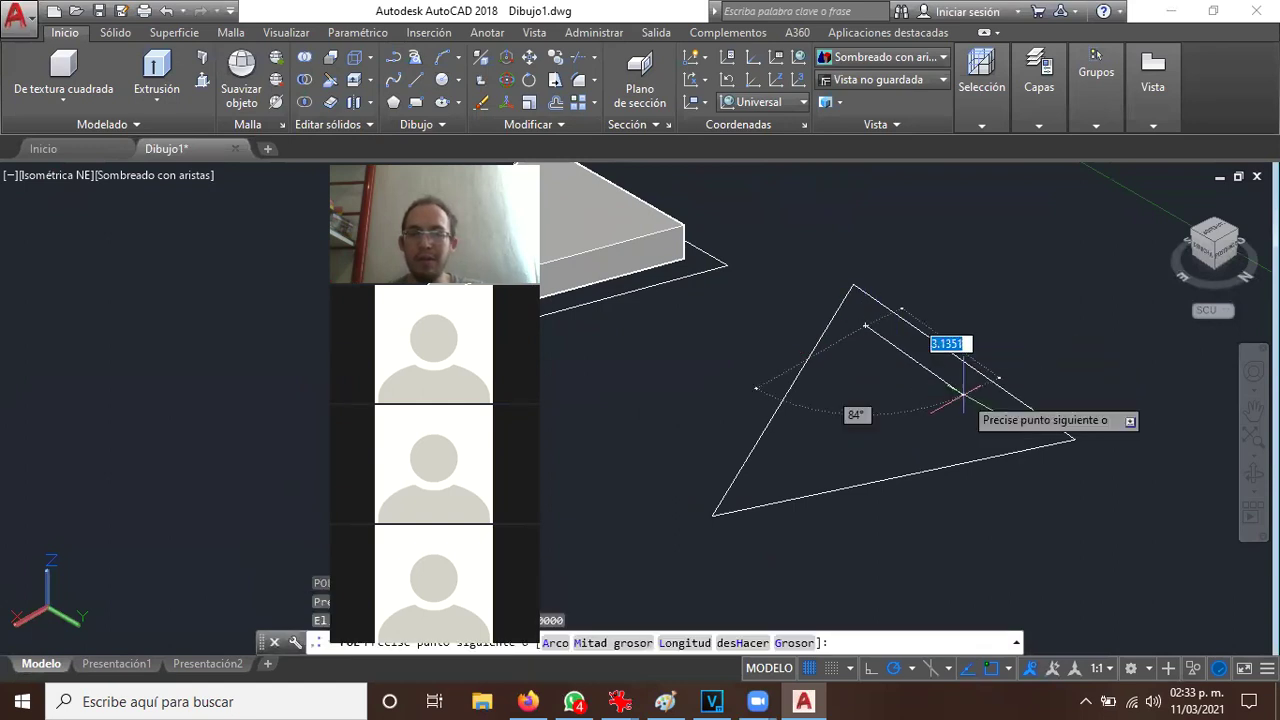
{"action": "left_click", "coordinate": [781, 467]}
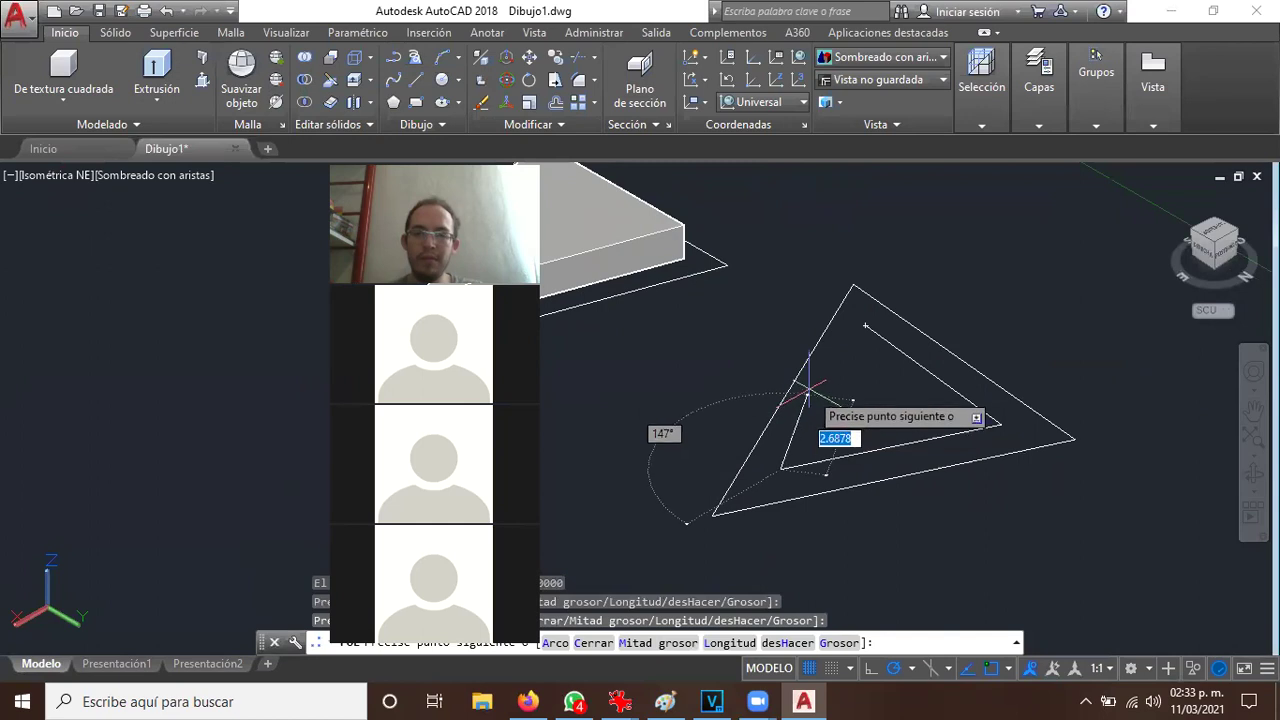
{"action": "left_click", "coordinate": [866, 326]}
{"action": "key", "text": "Return"}
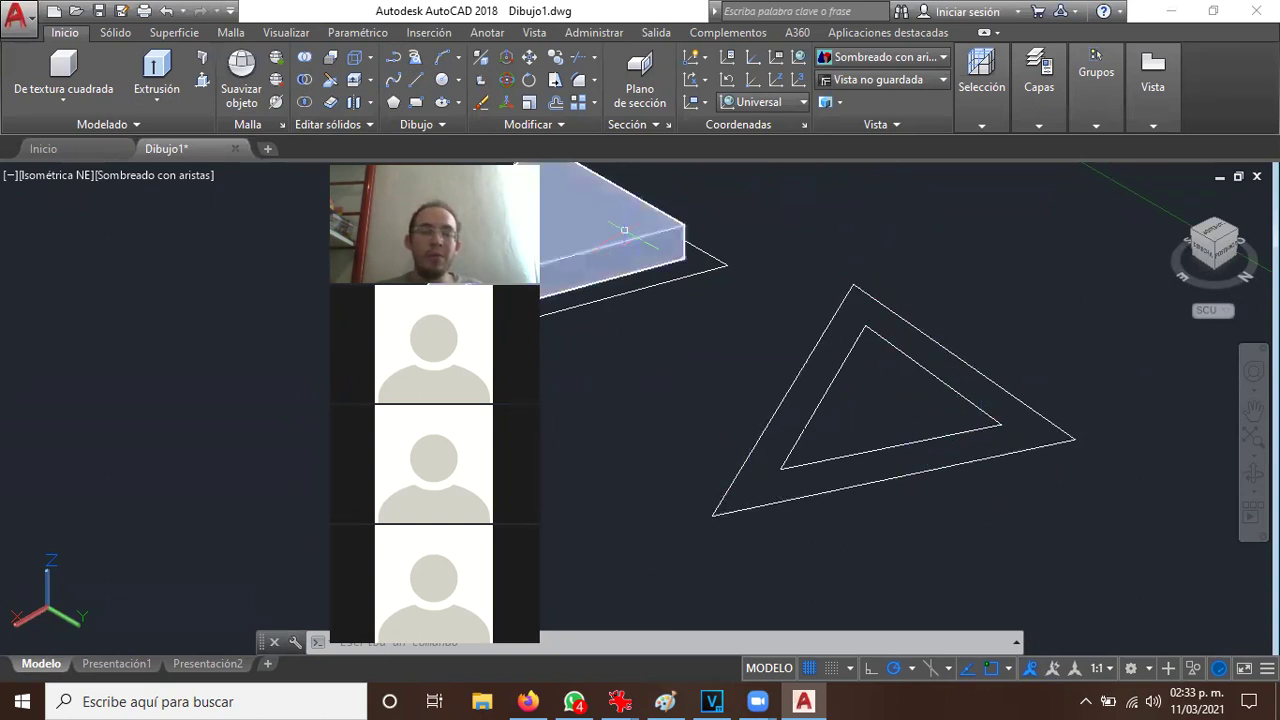
Switch to the solid tools and try Presionartirar on the new triangle, cancelling each attempt
{"action": "left_click", "coordinate": [113, 33]}
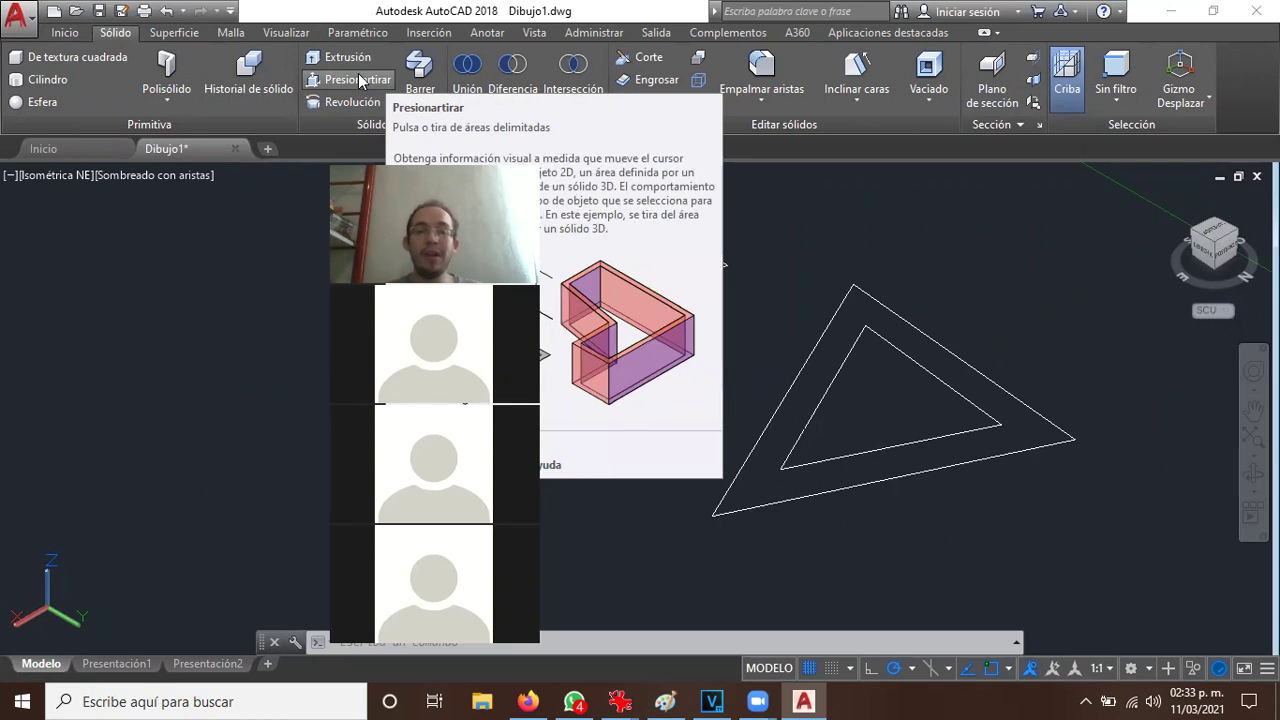
{"action": "left_click", "coordinate": [360, 80]}
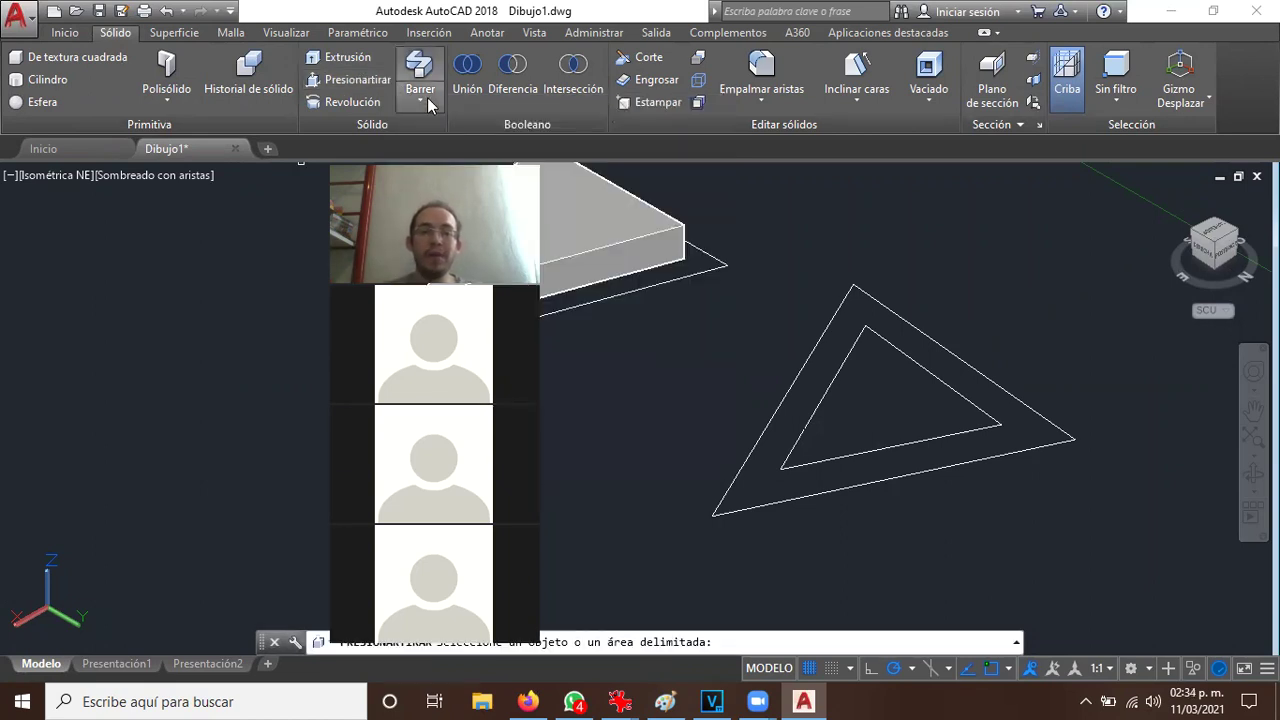
{"action": "left_click", "coordinate": [835, 317]}
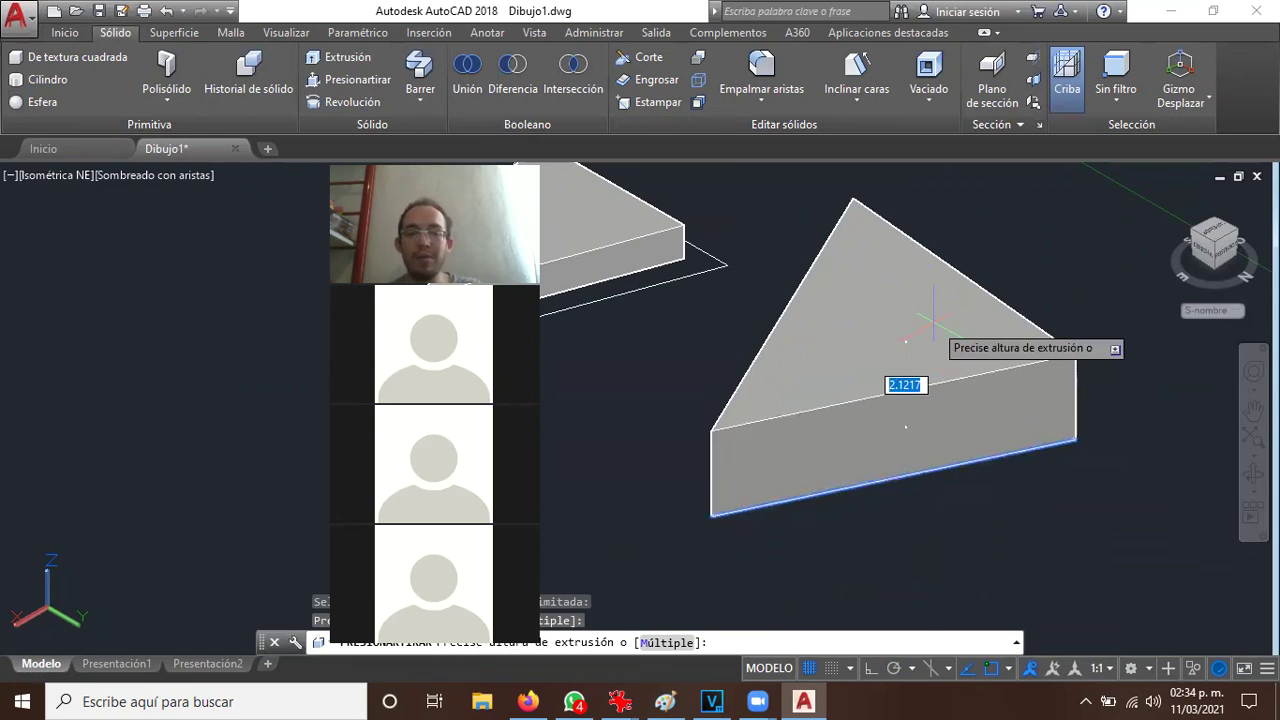
{"action": "key", "text": "Escape"}
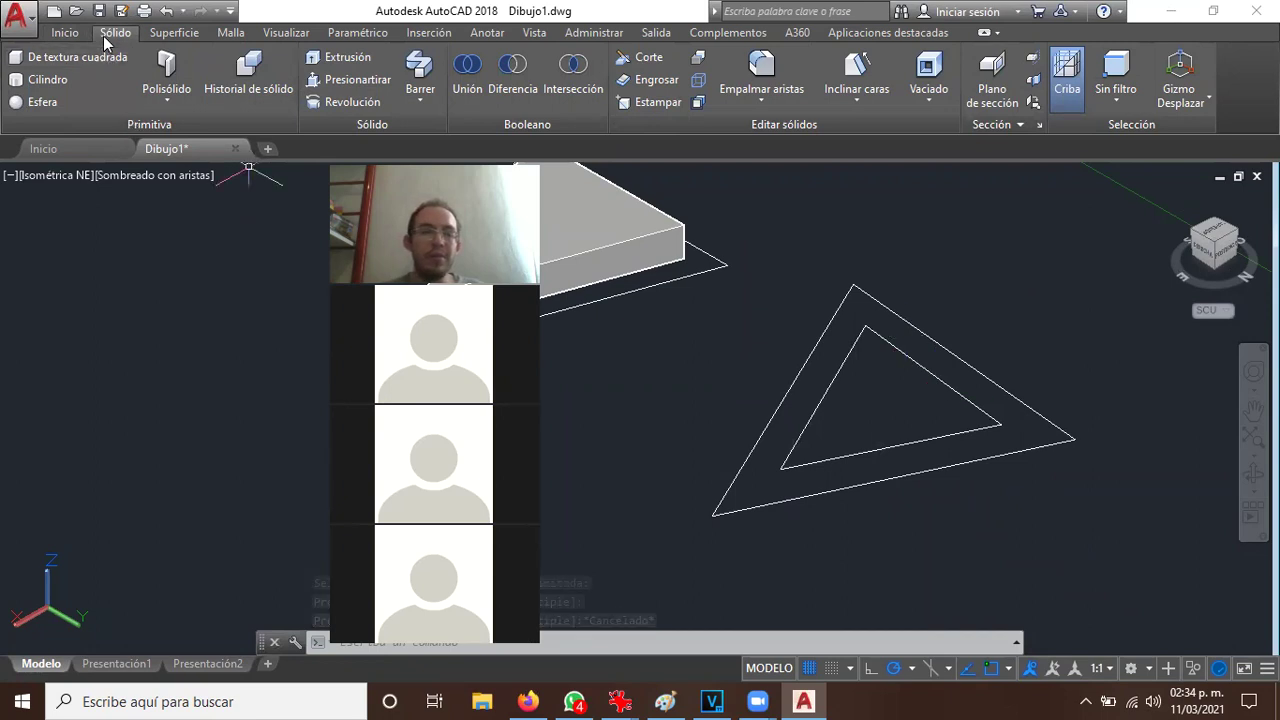
{"action": "left_click", "coordinate": [350, 79]}
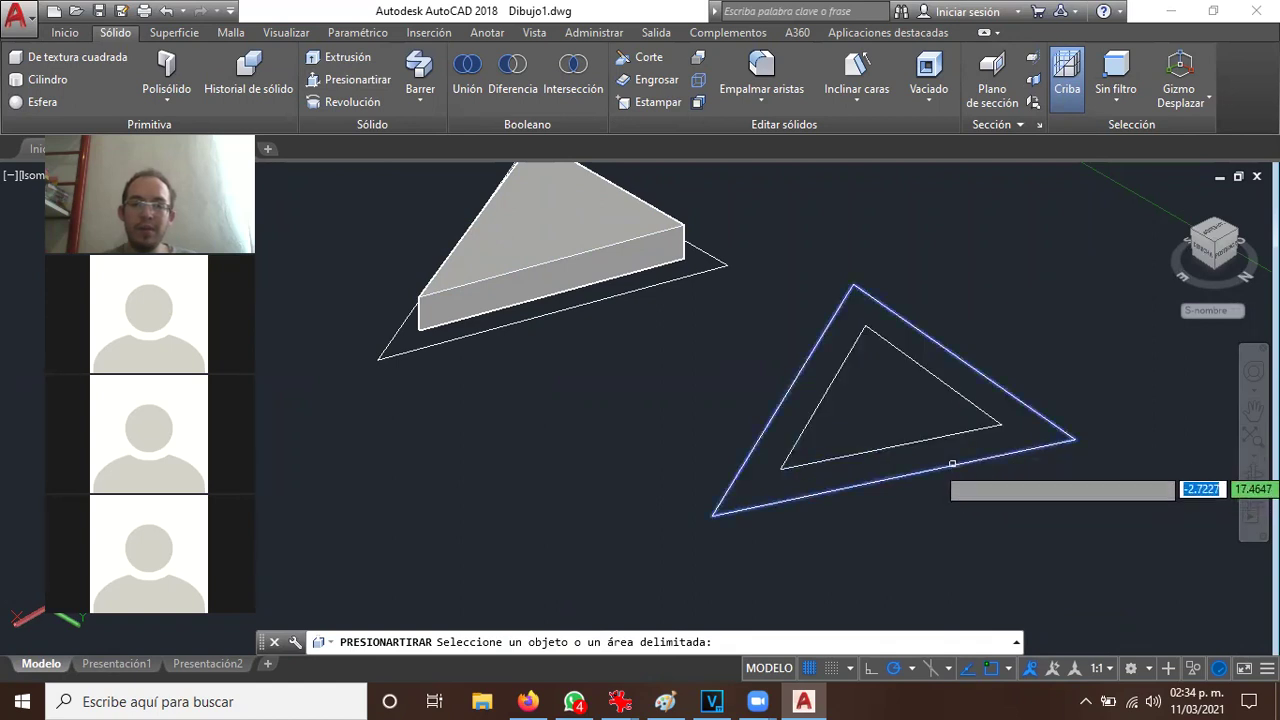
{"action": "left_click", "coordinate": [913, 428]}
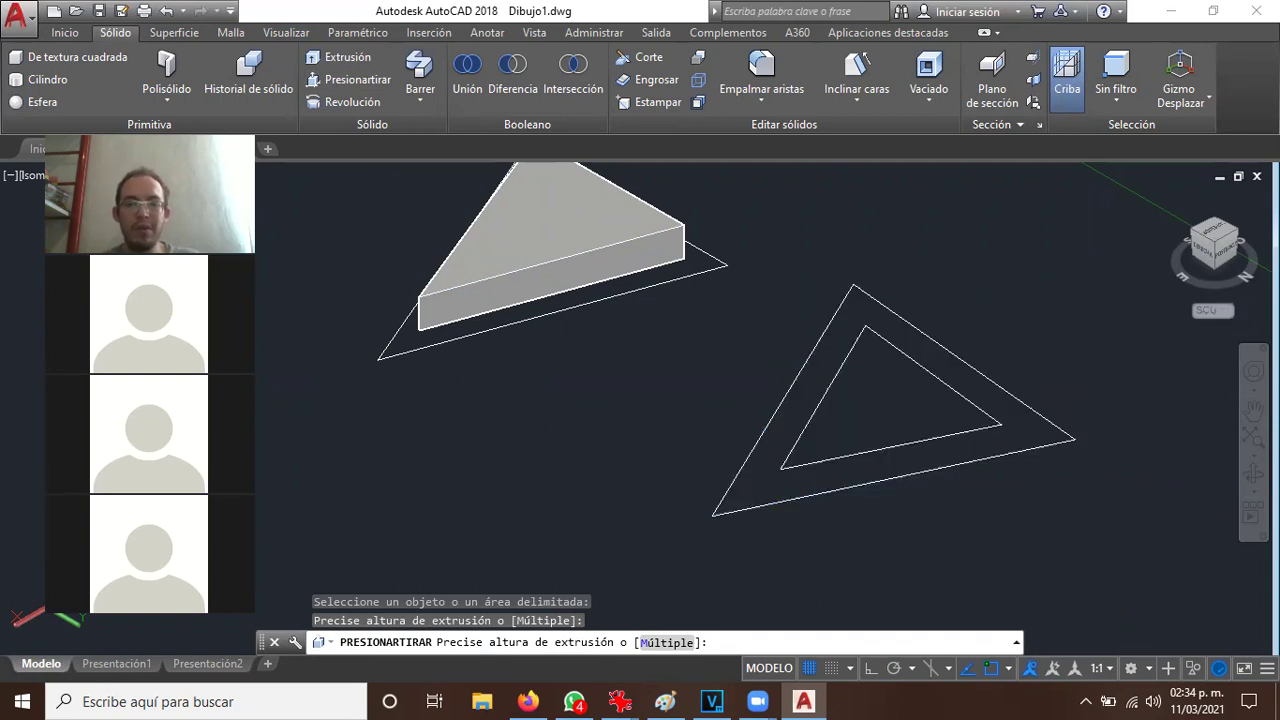
{"action": "key", "text": "Escape"}
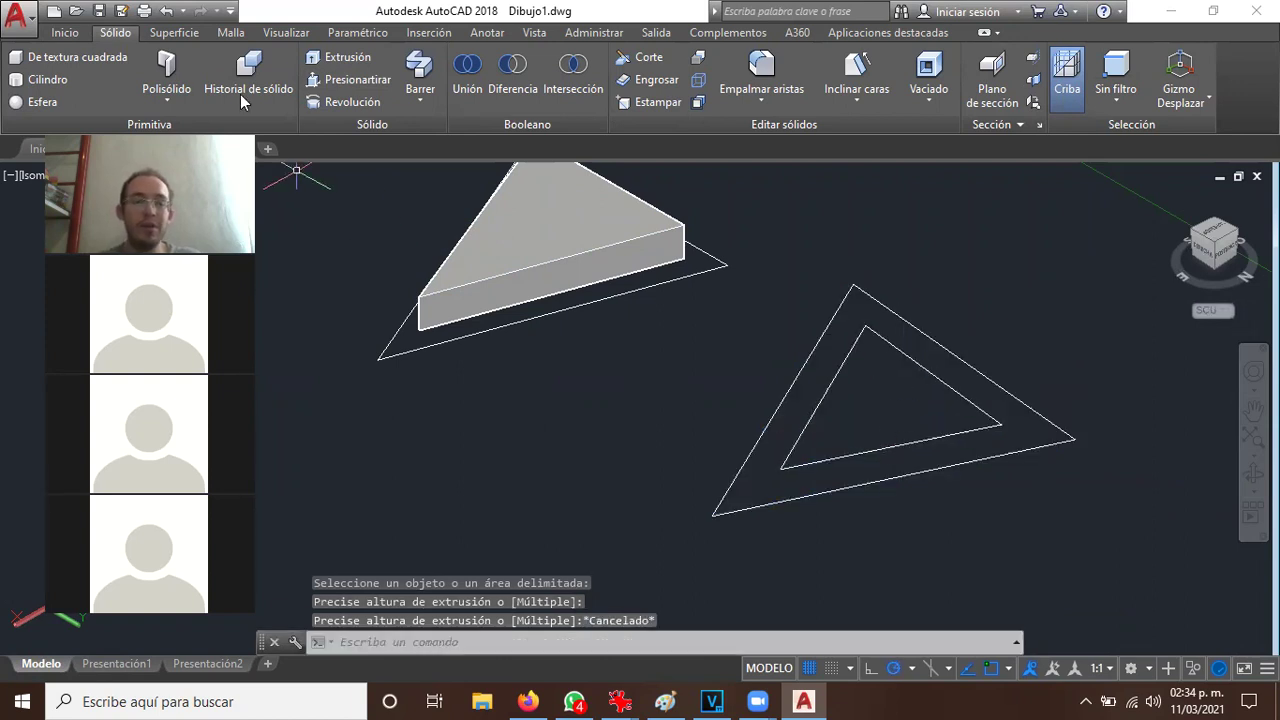
{"action": "left_click", "coordinate": [358, 80]}
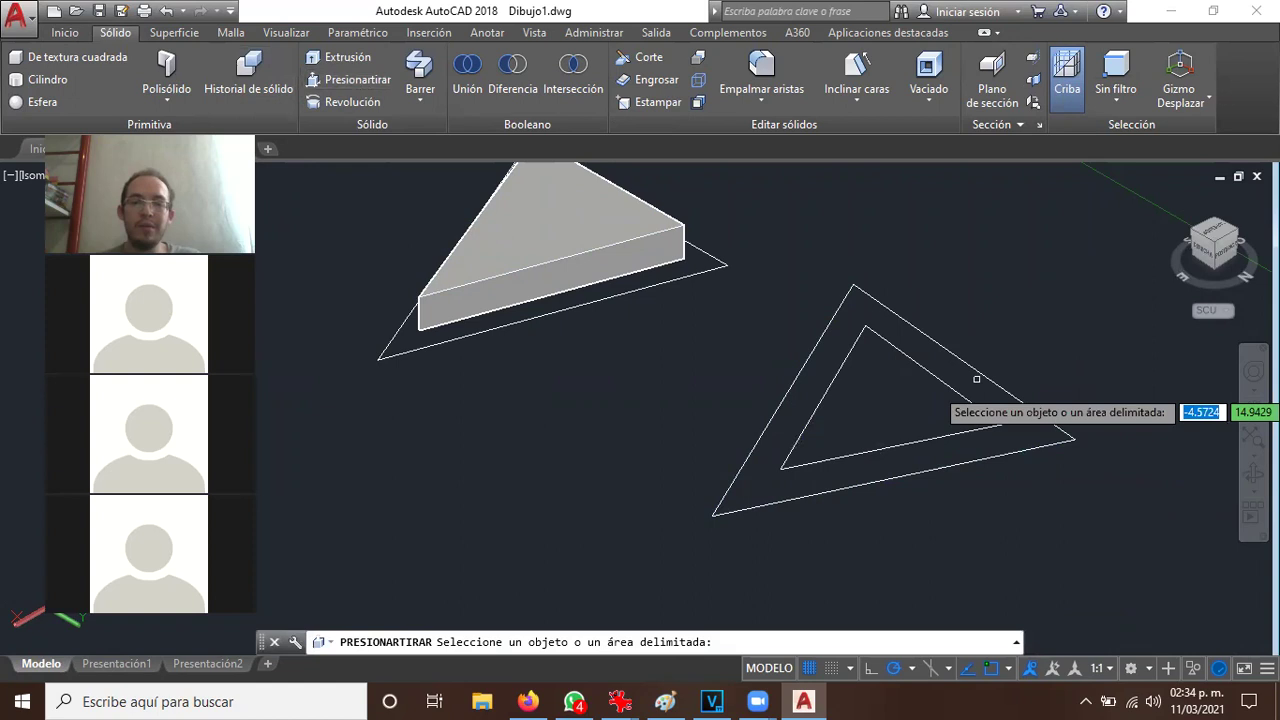
{"action": "left_click", "coordinate": [976, 379]}
{"action": "key", "text": "Escape"}
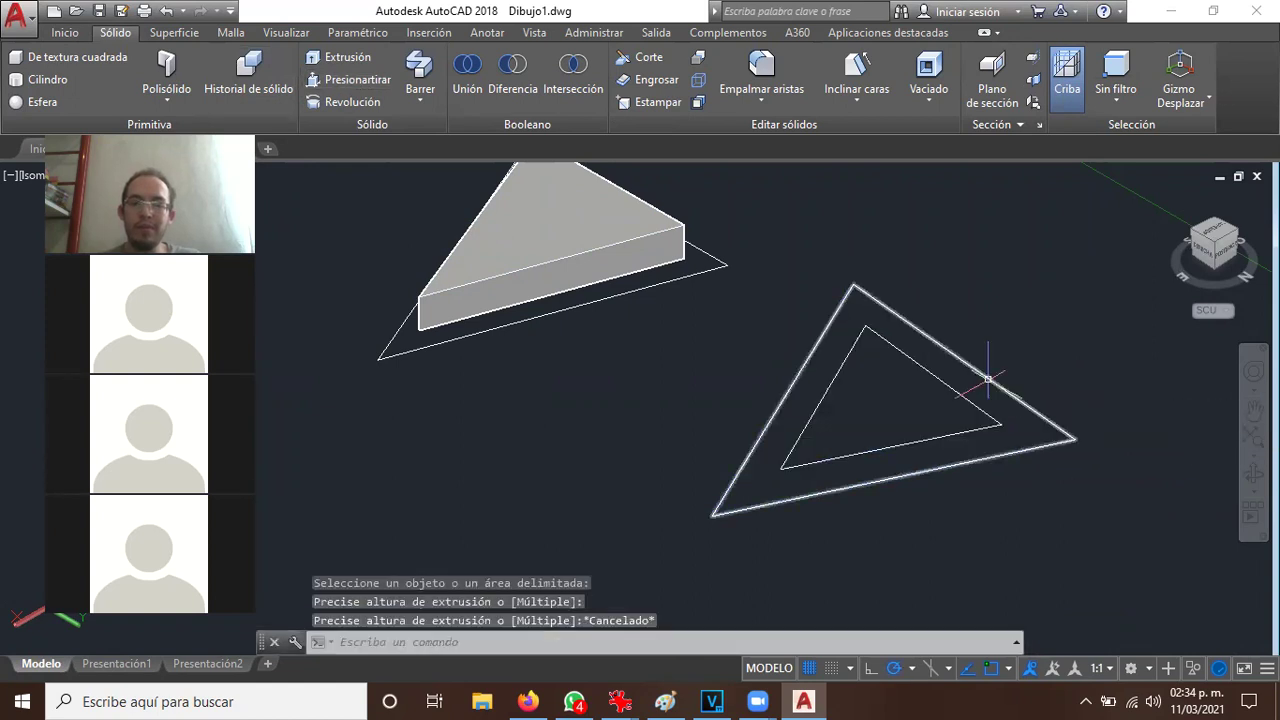
Press-pull the ring between the two triangles and switch to Múltiple mode
{"action": "left_click", "coordinate": [350, 80]}
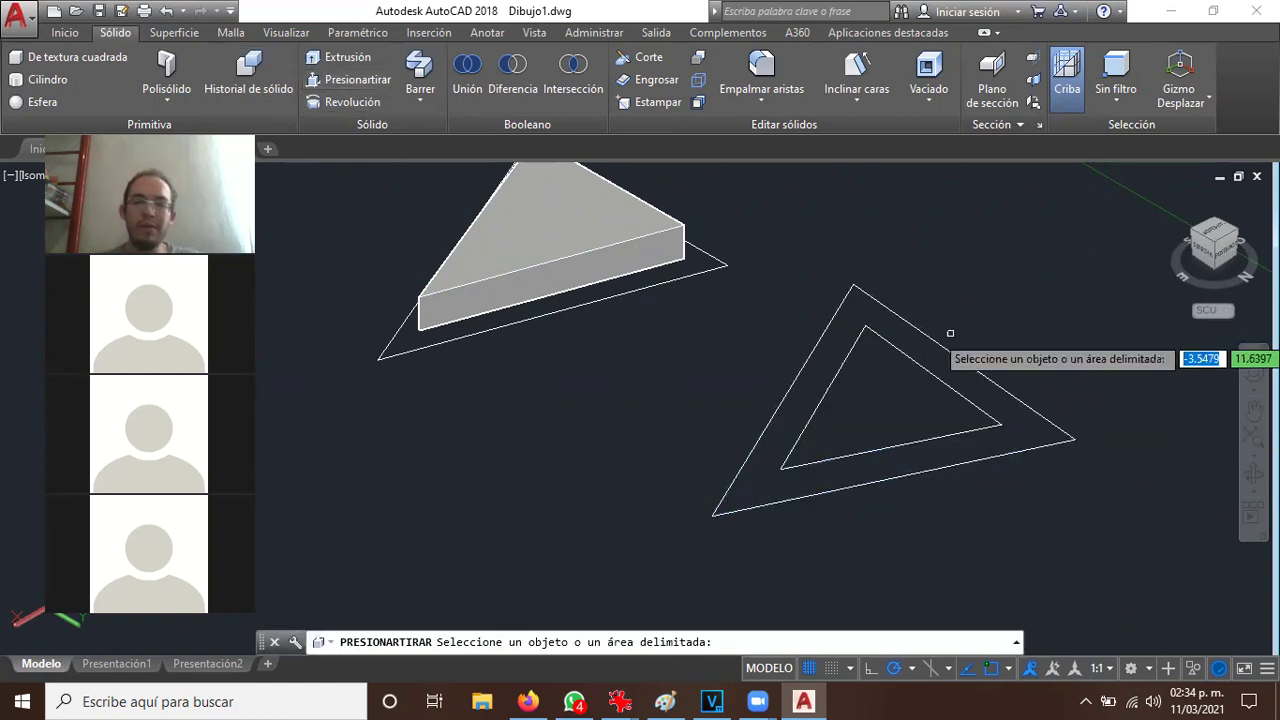
{"action": "left_click", "coordinate": [958, 337]}
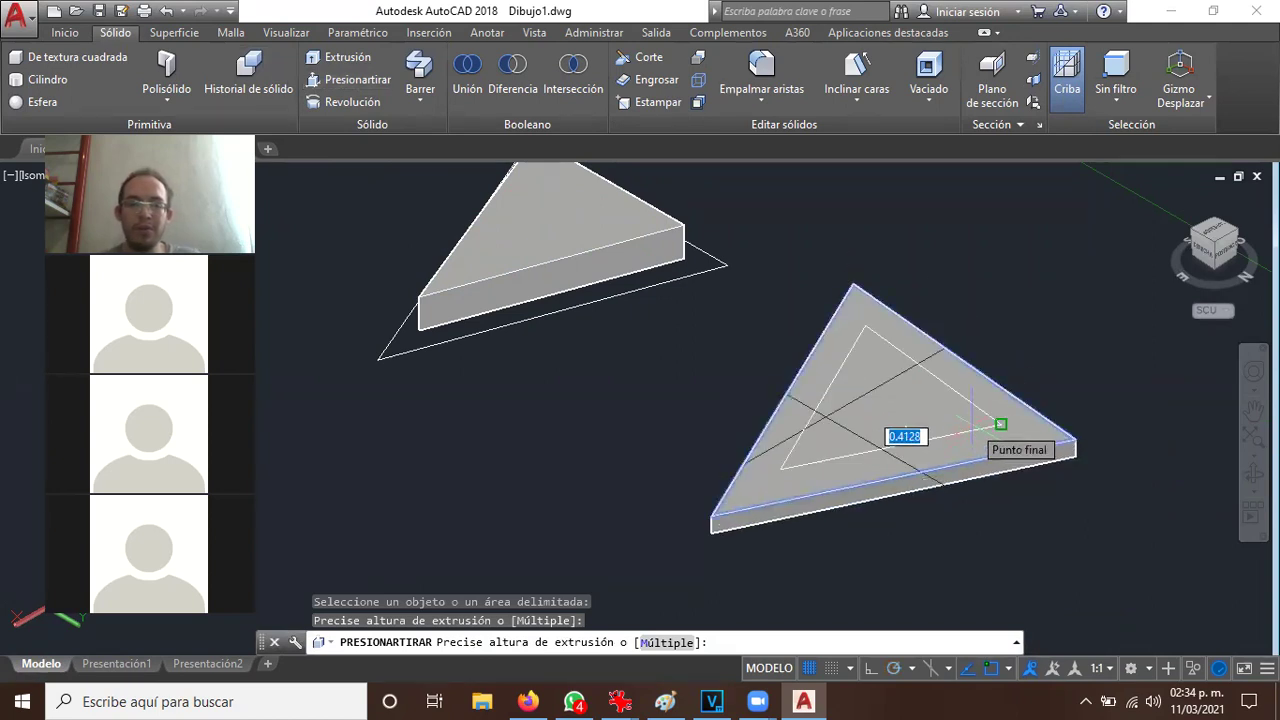
{"action": "type", "text": "m"}
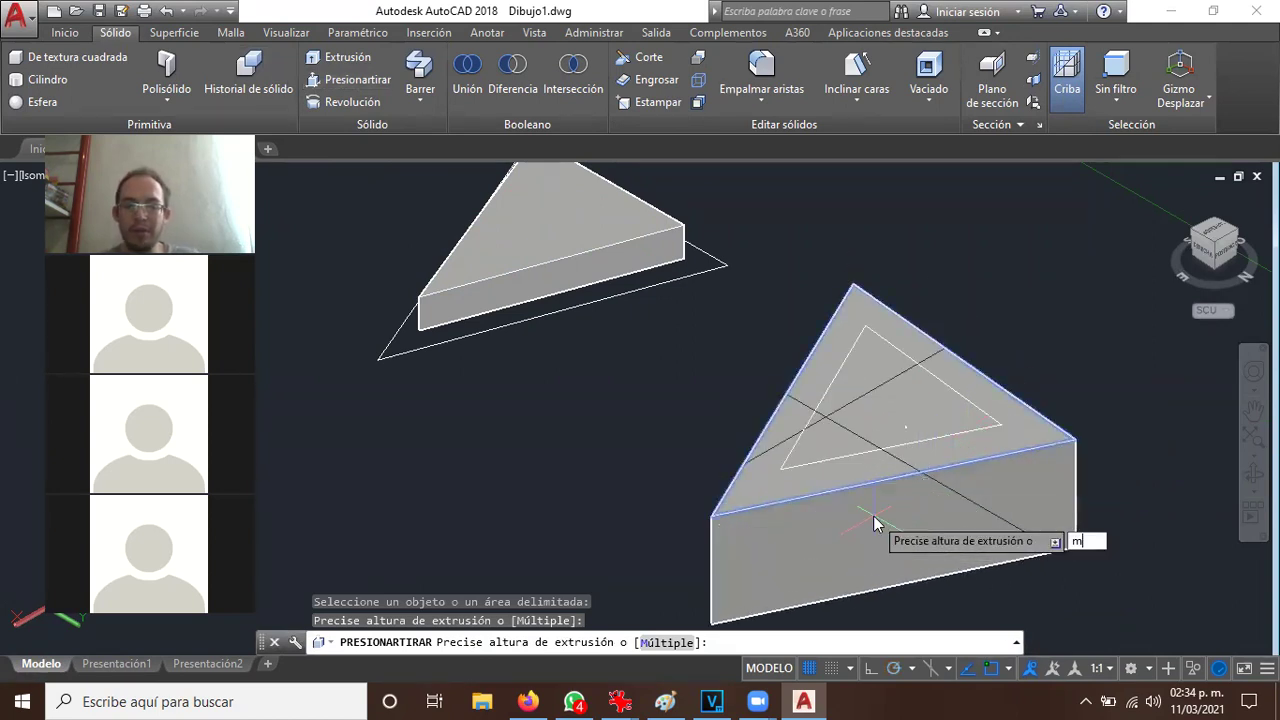
{"action": "key", "text": "Return"}
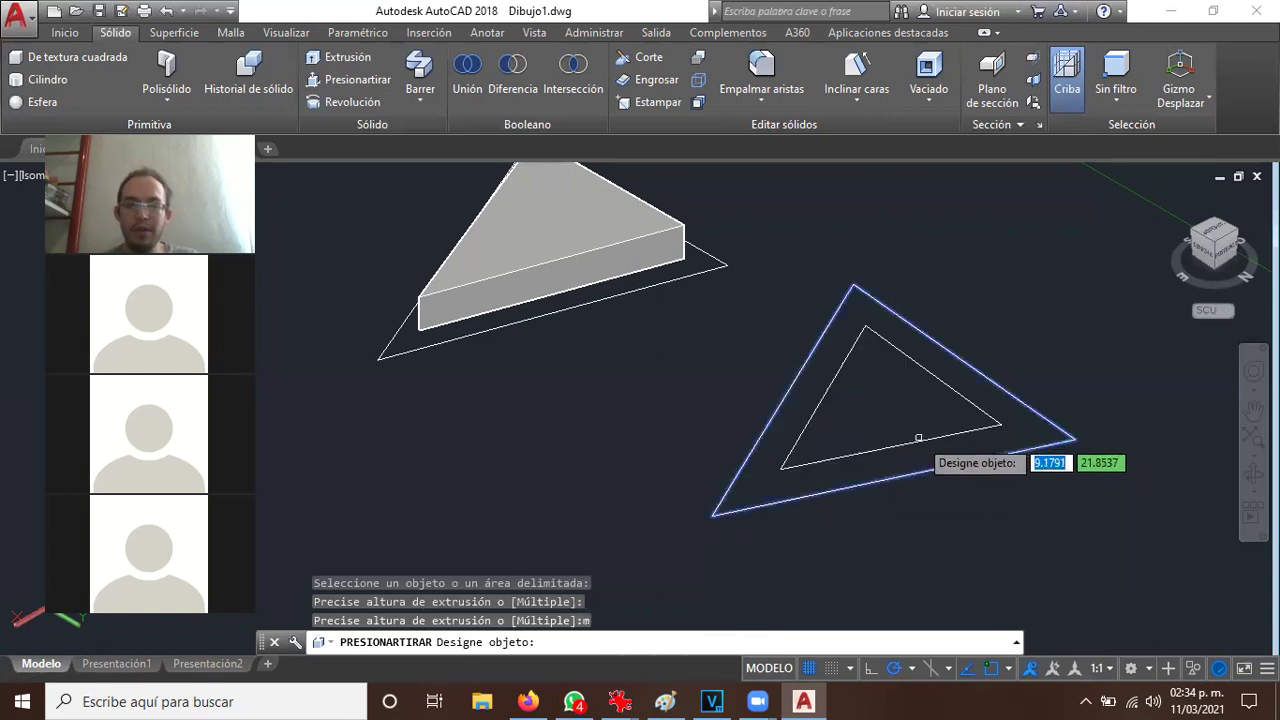
{"action": "left_click", "coordinate": [911, 427]}
{"action": "key", "text": "Return"}
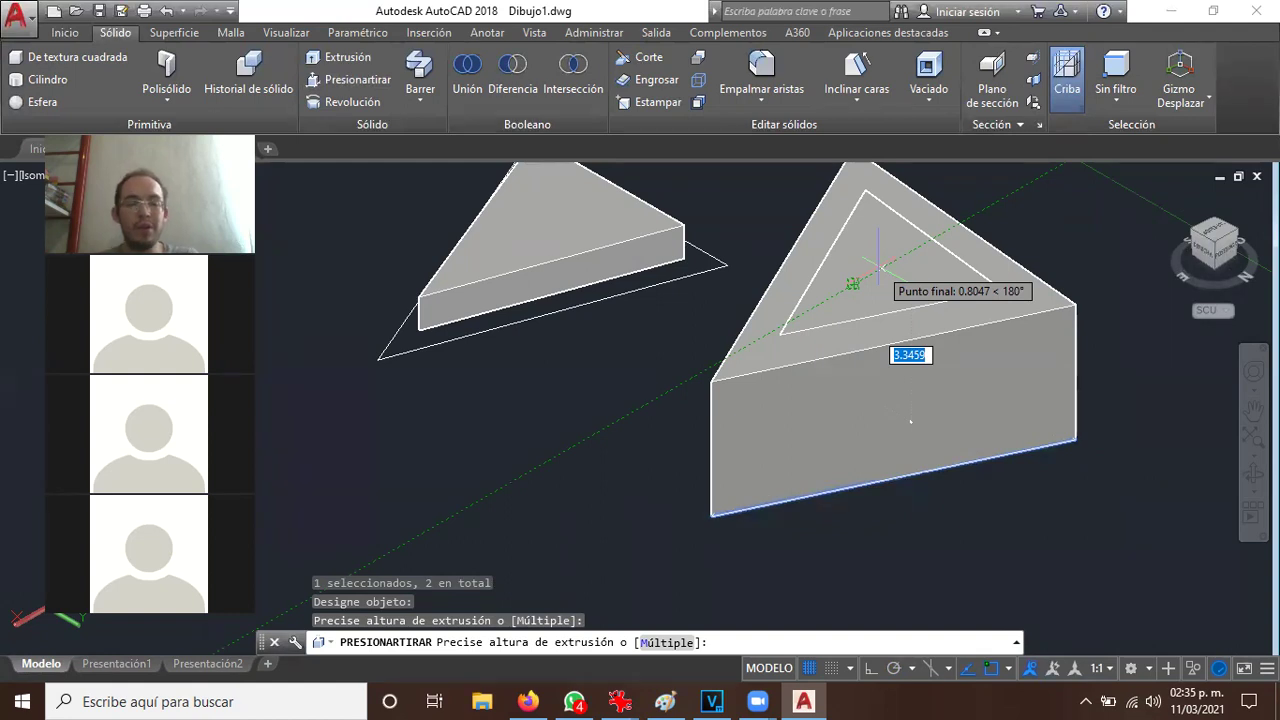
{"action": "key", "text": "Escape"}
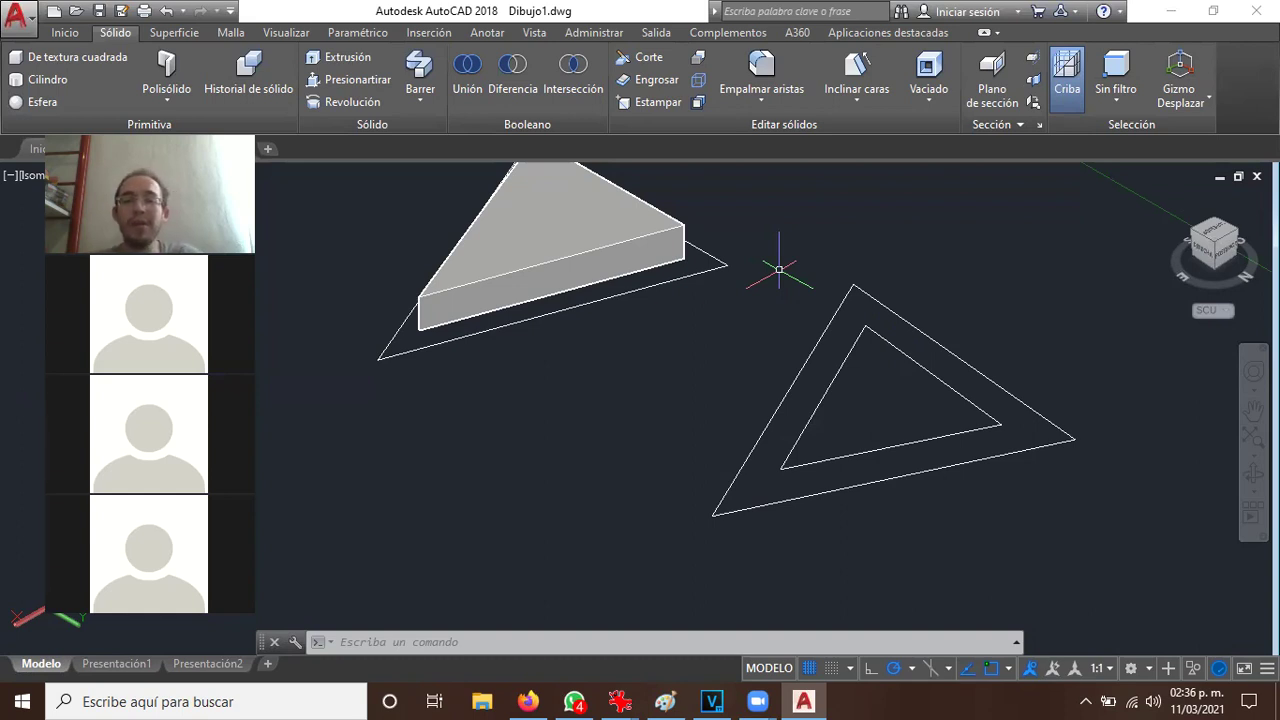
Zoom out and pan to bring the other solids into view, then quit AutoCAD
{"action": "scroll", "coordinate": [729, 277], "scroll_direction": "down", "scroll_amount": 2}
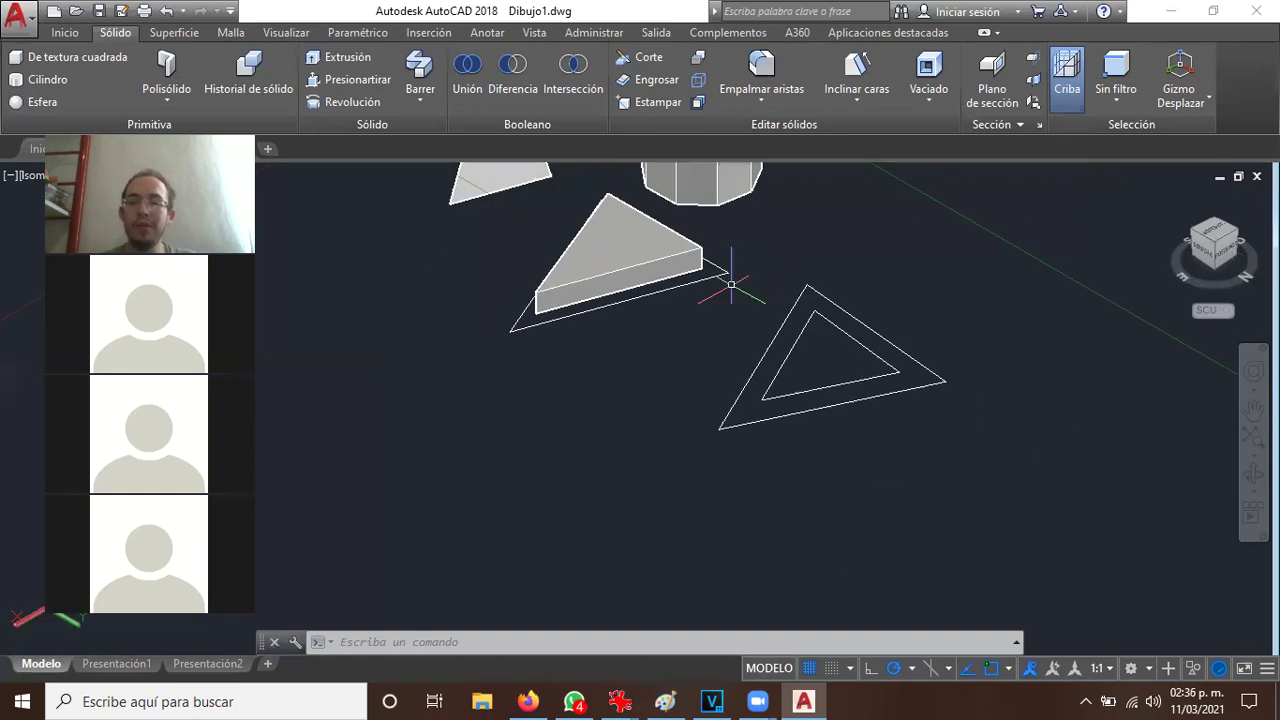
{"action": "left_click", "coordinate": [1253, 410]}
{"action": "mouse_move", "coordinate": [766, 334]}
{"action": "left_mouse_down"}
{"action": "mouse_move", "coordinate": [728, 538]}
{"action": "mouse_move", "coordinate": [720, 488]}
{"action": "left_mouse_up"}
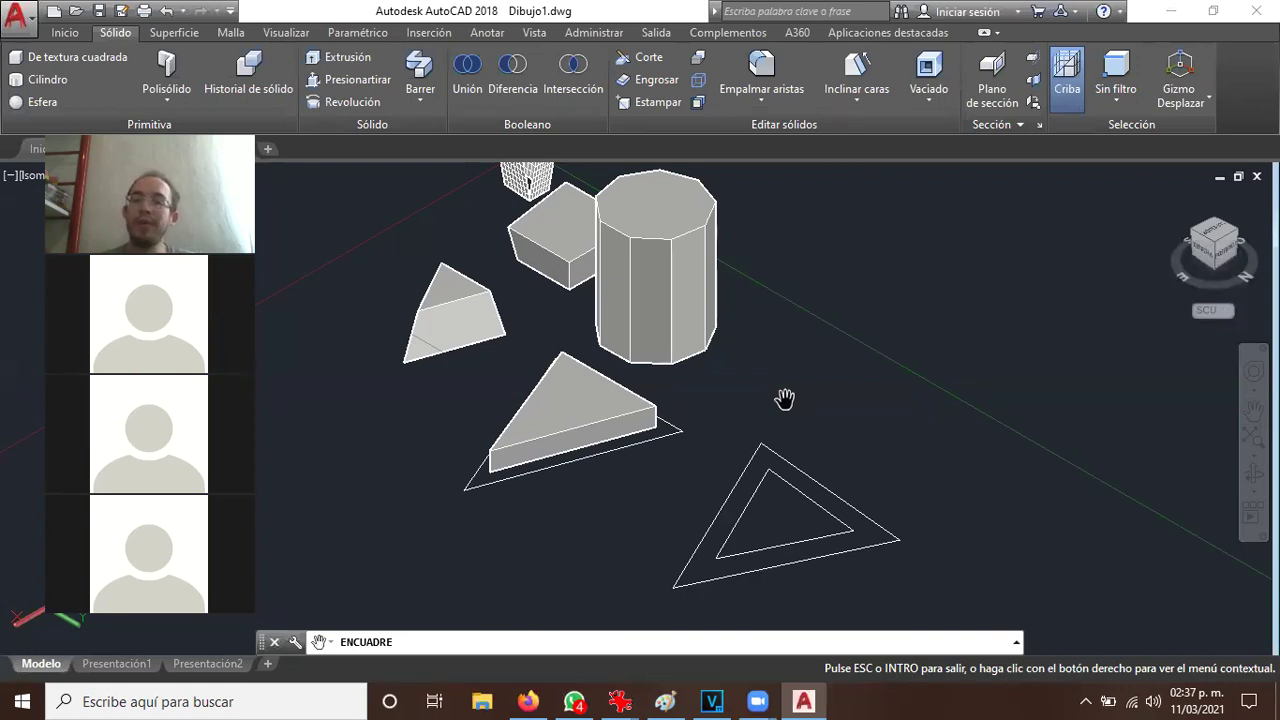
{"action": "left_click", "coordinate": [57, 34]}
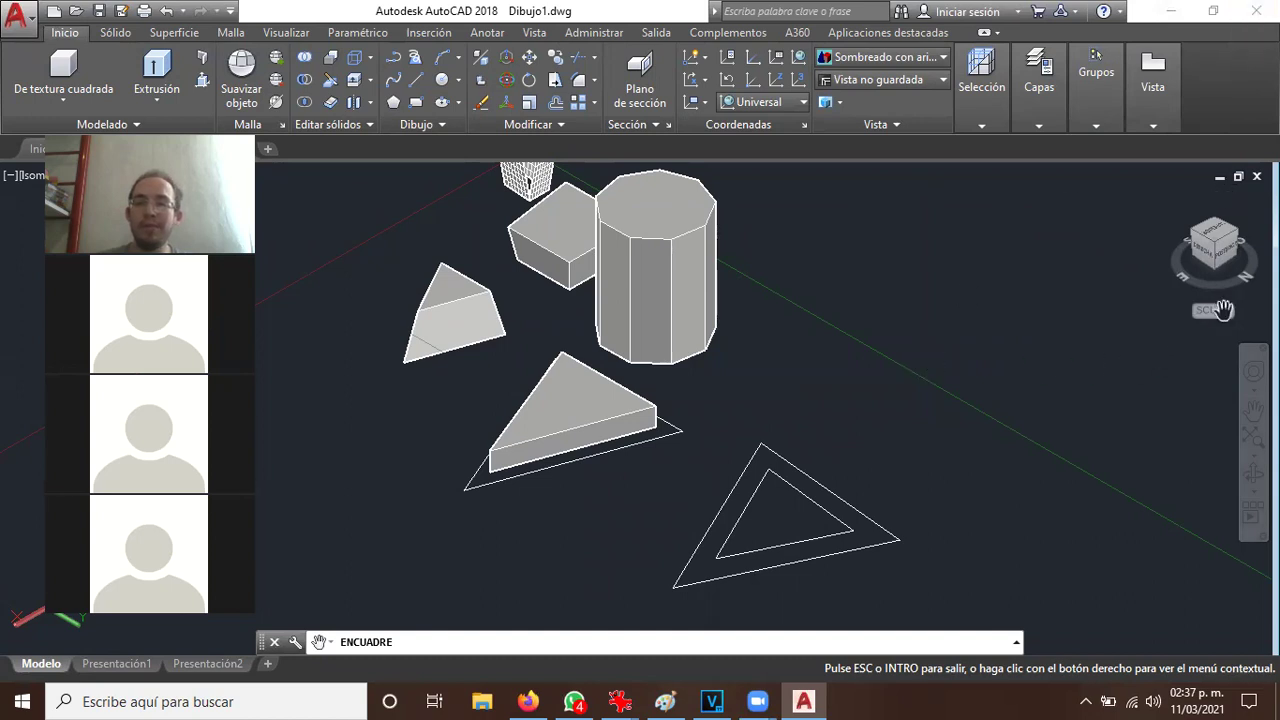
{"action": "mouse_move", "coordinate": [943, 374]}
{"action": "left_mouse_down"}
{"action": "mouse_move", "coordinate": [957, 491]}
{"action": "mouse_move", "coordinate": [946, 443]}
{"action": "left_mouse_up"}
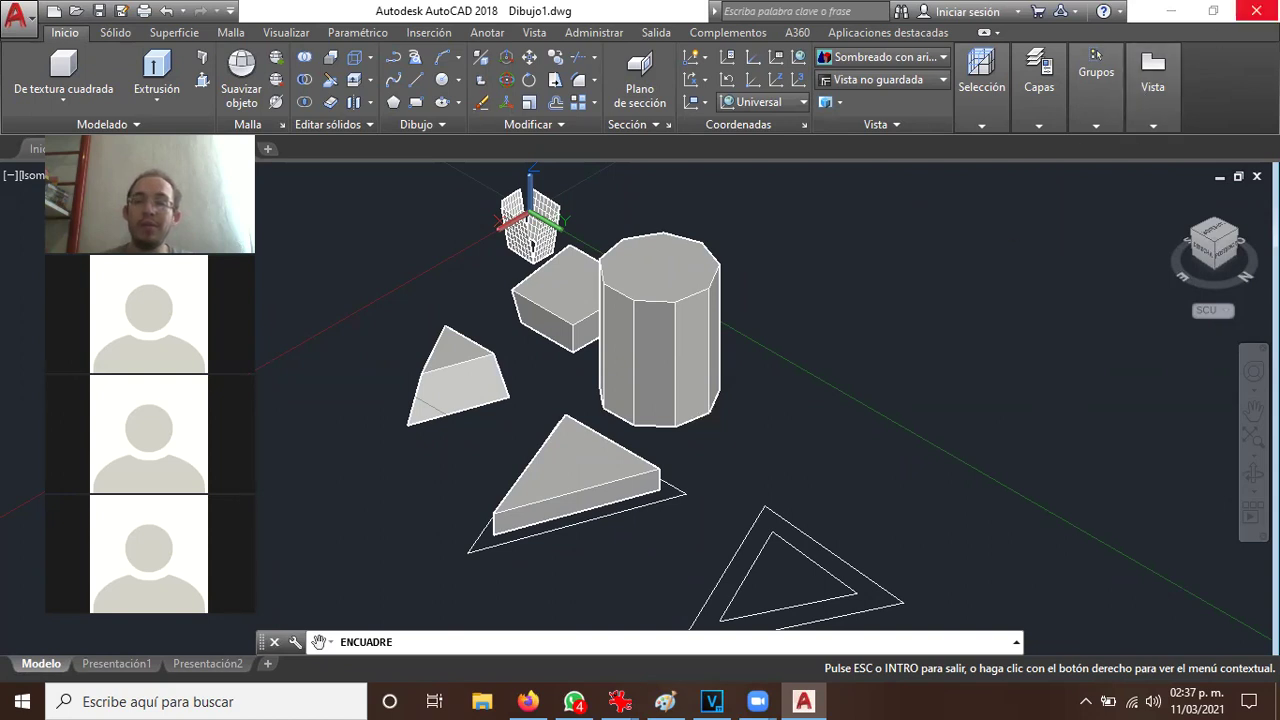
{"action": "left_click", "coordinate": [1256, 11]}
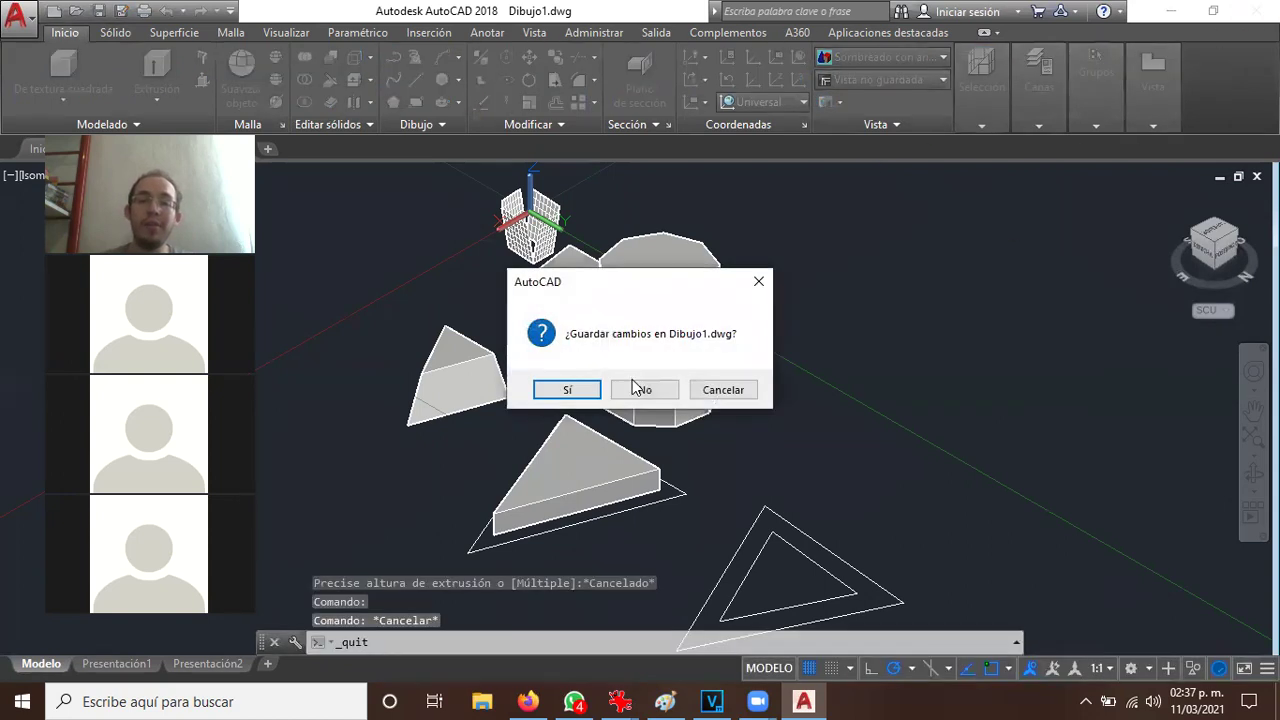
Decline saving Dibujo1.dwg so AutoCAD closes to the desktop
{"action": "left_click", "coordinate": [640, 389]}
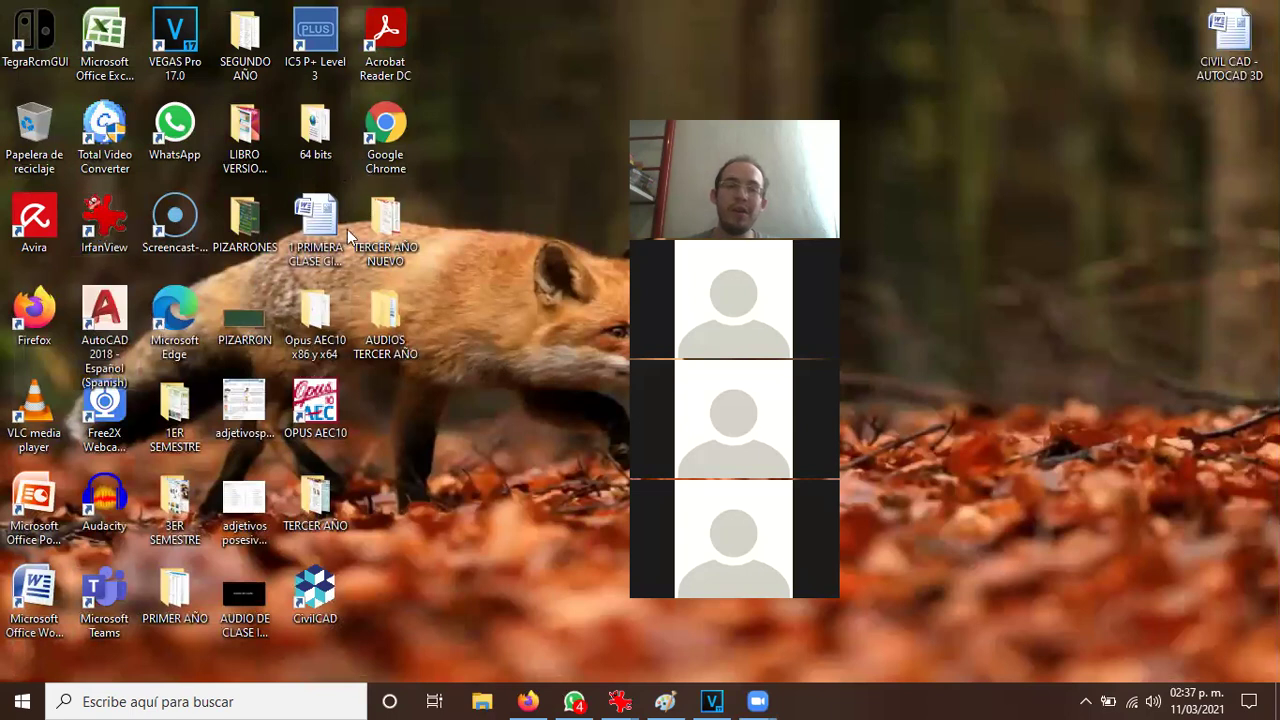
Launch CivilCAD from its desktop icon to open a blank Dibujo1 drawing
{"action": "double_click", "coordinate": [315, 575]}
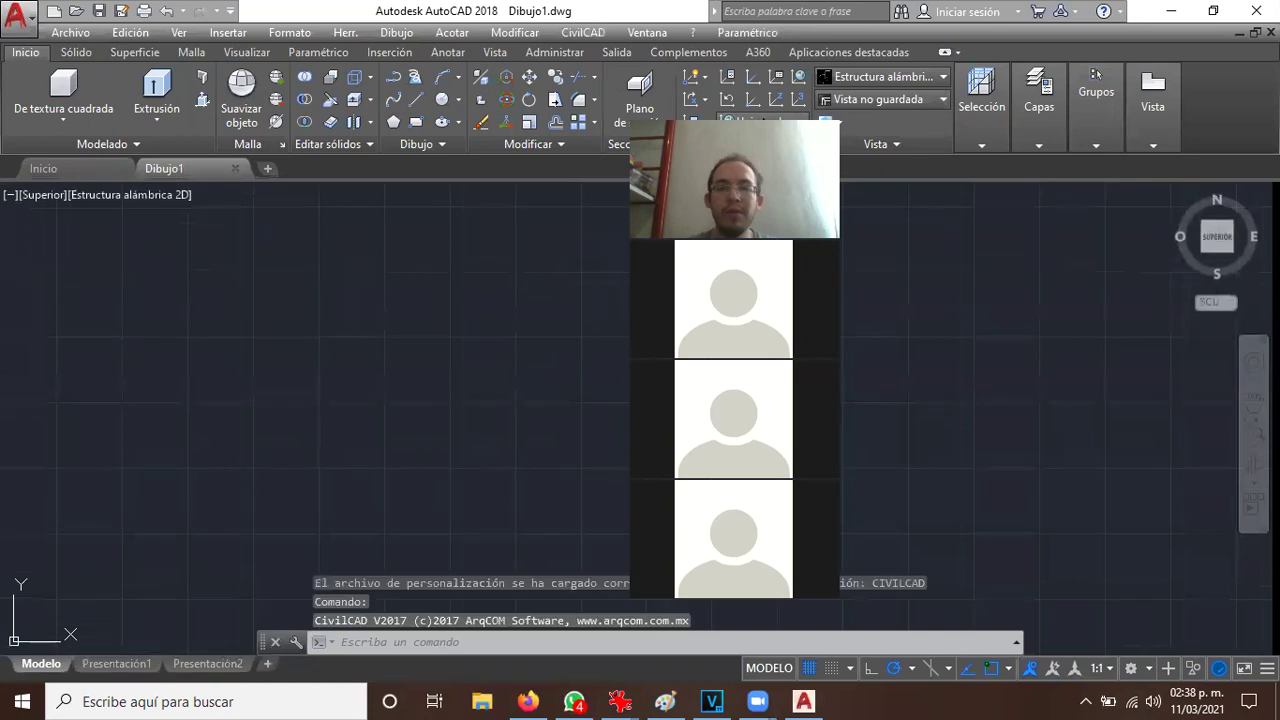
Look at CivilCAD's Texto > Estilo de texto, then run Acotar vertices
{"action": "left_click", "coordinate": [576, 34]}
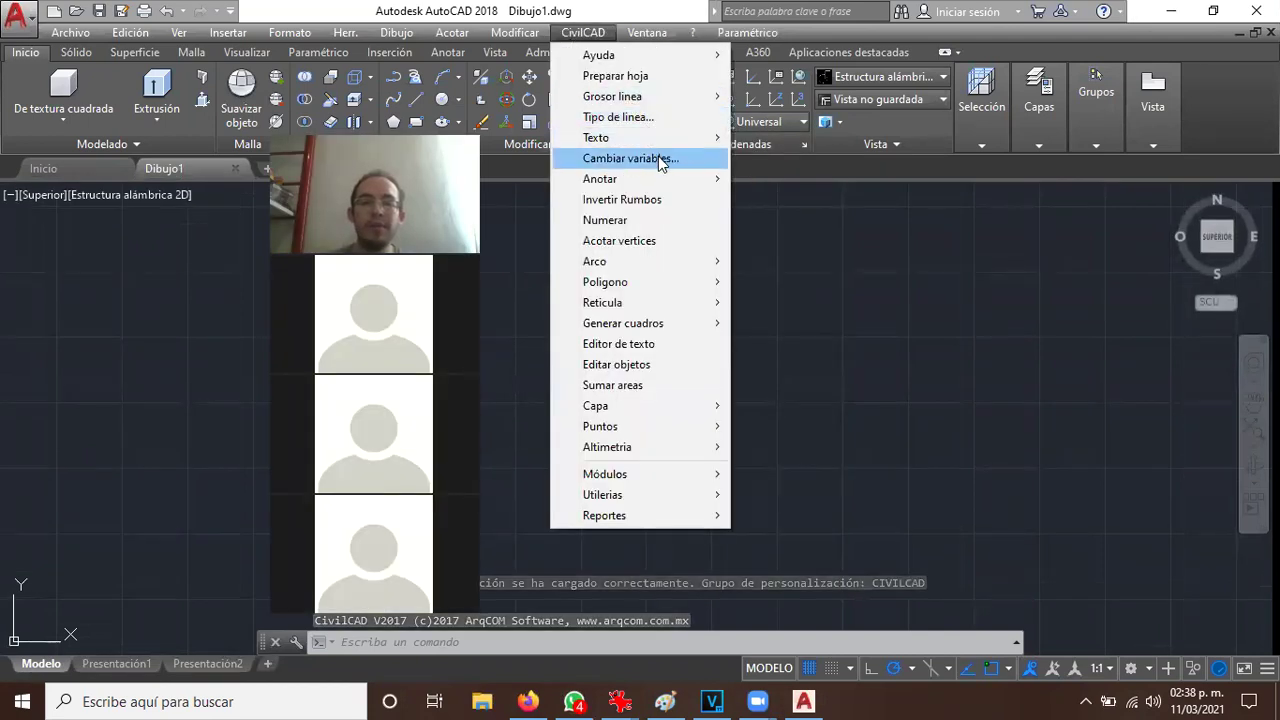
{"action": "mouse_move", "coordinate": [640, 137]}
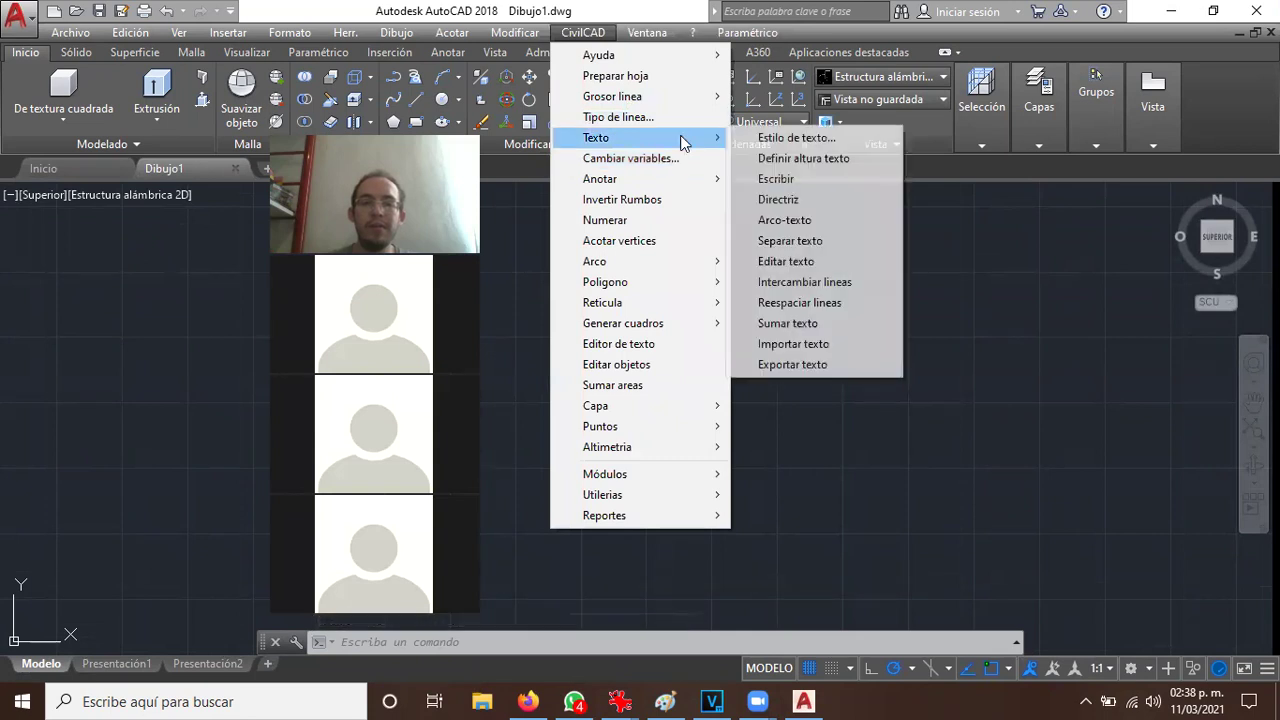
{"action": "left_click", "coordinate": [756, 137]}
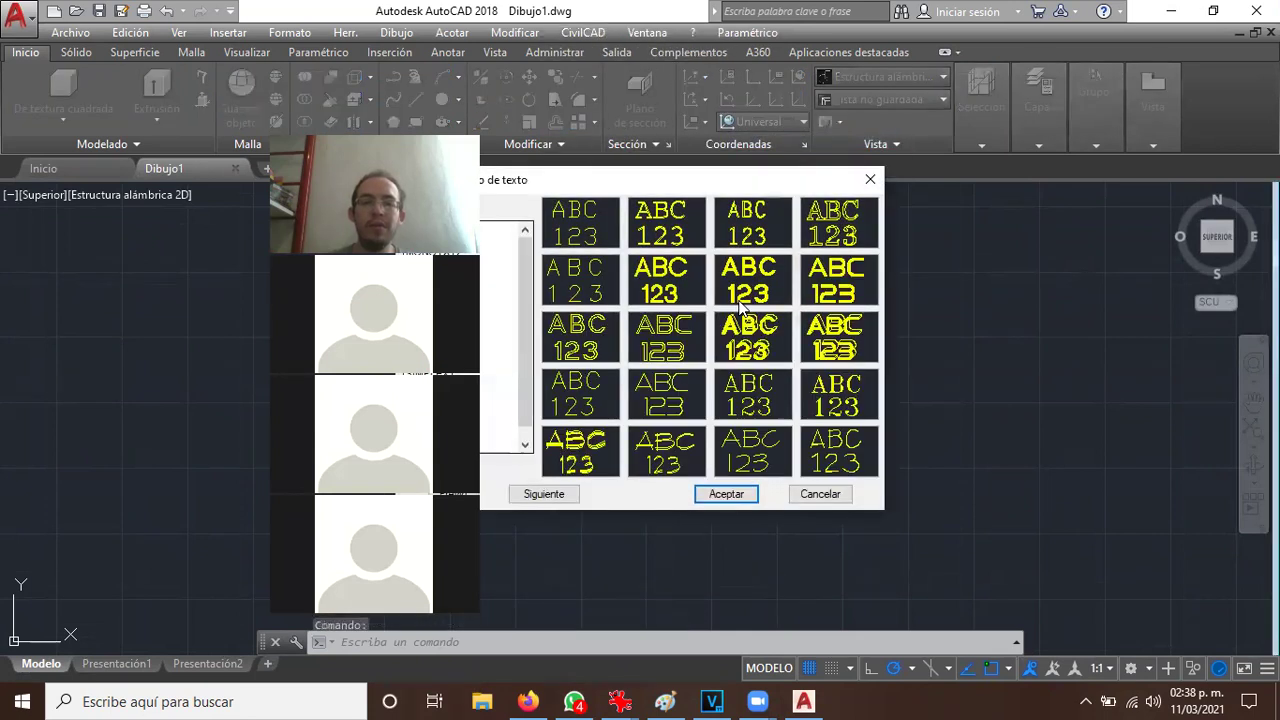
{"action": "left_click", "coordinate": [870, 179]}
{"action": "left_click", "coordinate": [580, 34]}
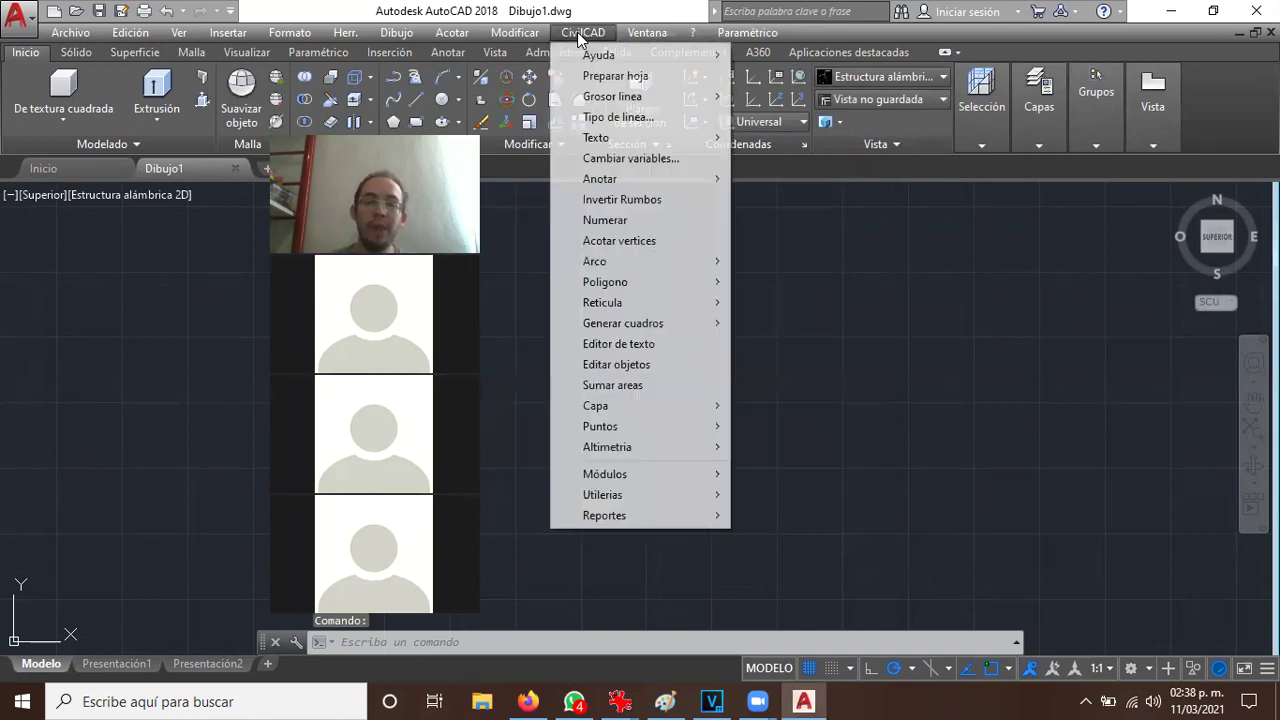
{"action": "left_click", "coordinate": [669, 250]}
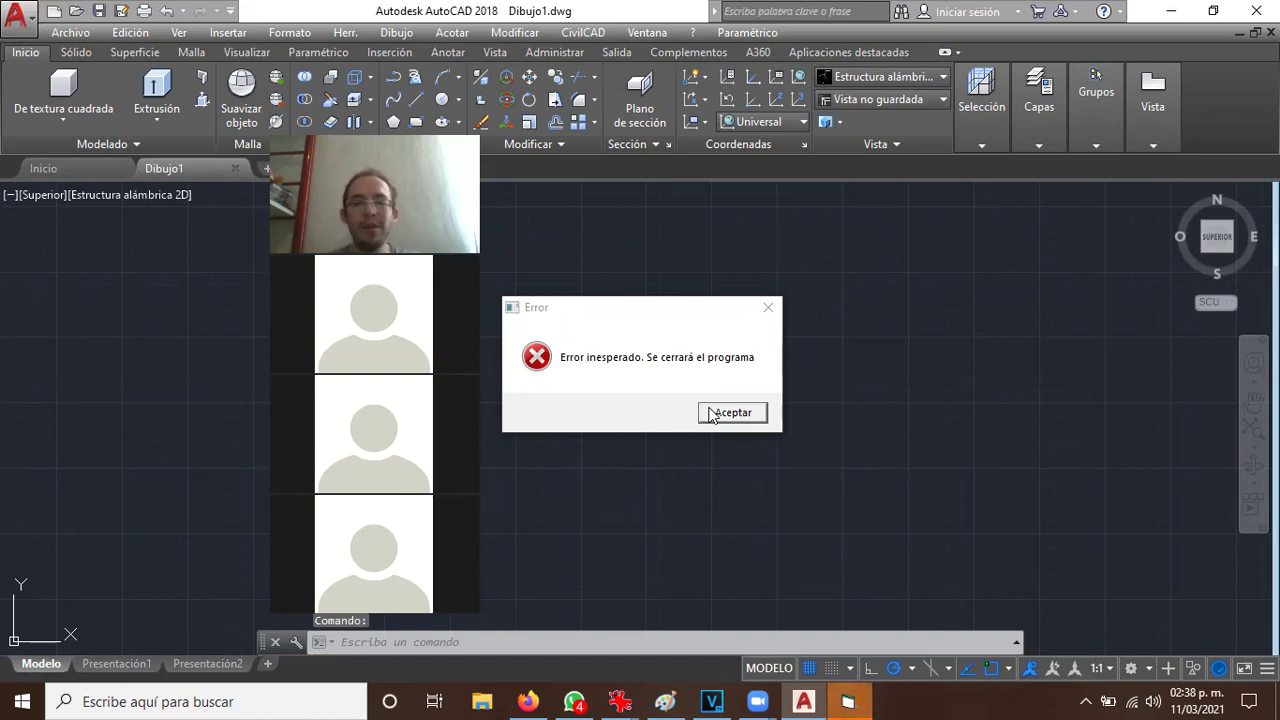
Acknowledge the 'Error inesperado' message with Aceptar
{"action": "left_click", "coordinate": [731, 412]}
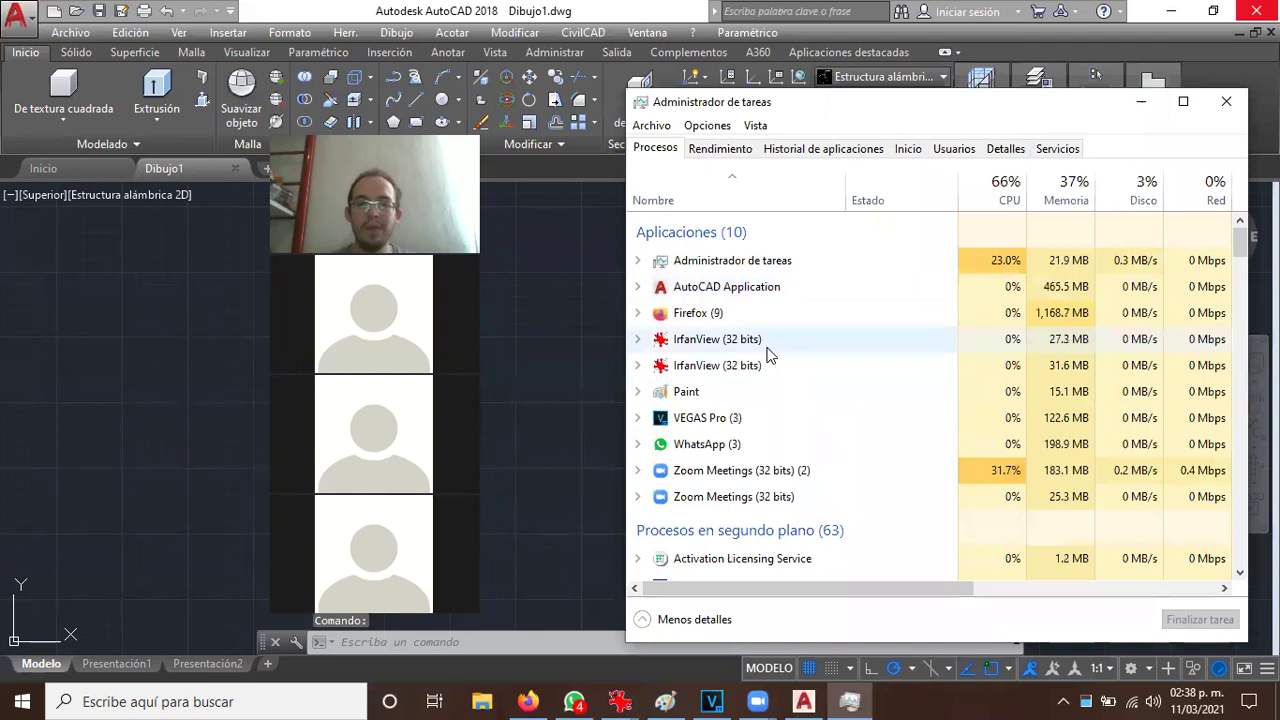
End the AutoCAD Application task with Finalizar tarea and close Task Manager
{"action": "left_click", "coordinate": [758, 288]}
{"action": "right_click", "coordinate": [783, 292]}
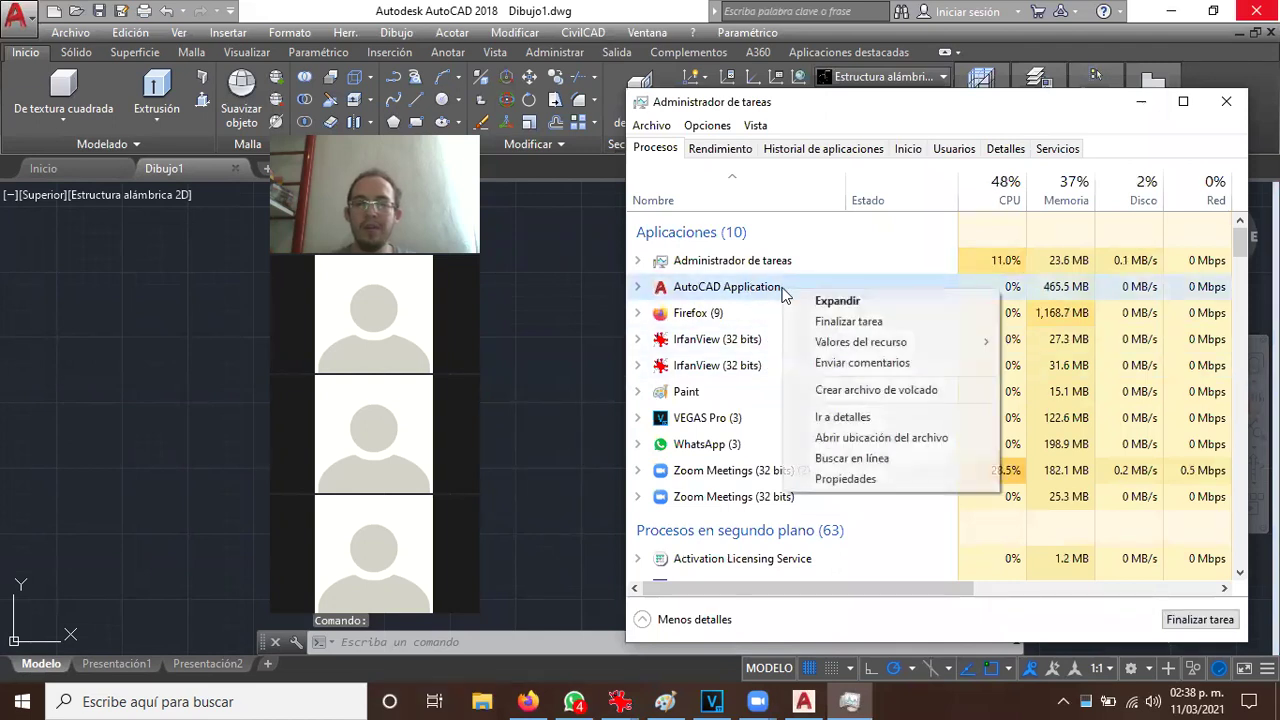
{"action": "left_click", "coordinate": [845, 321]}
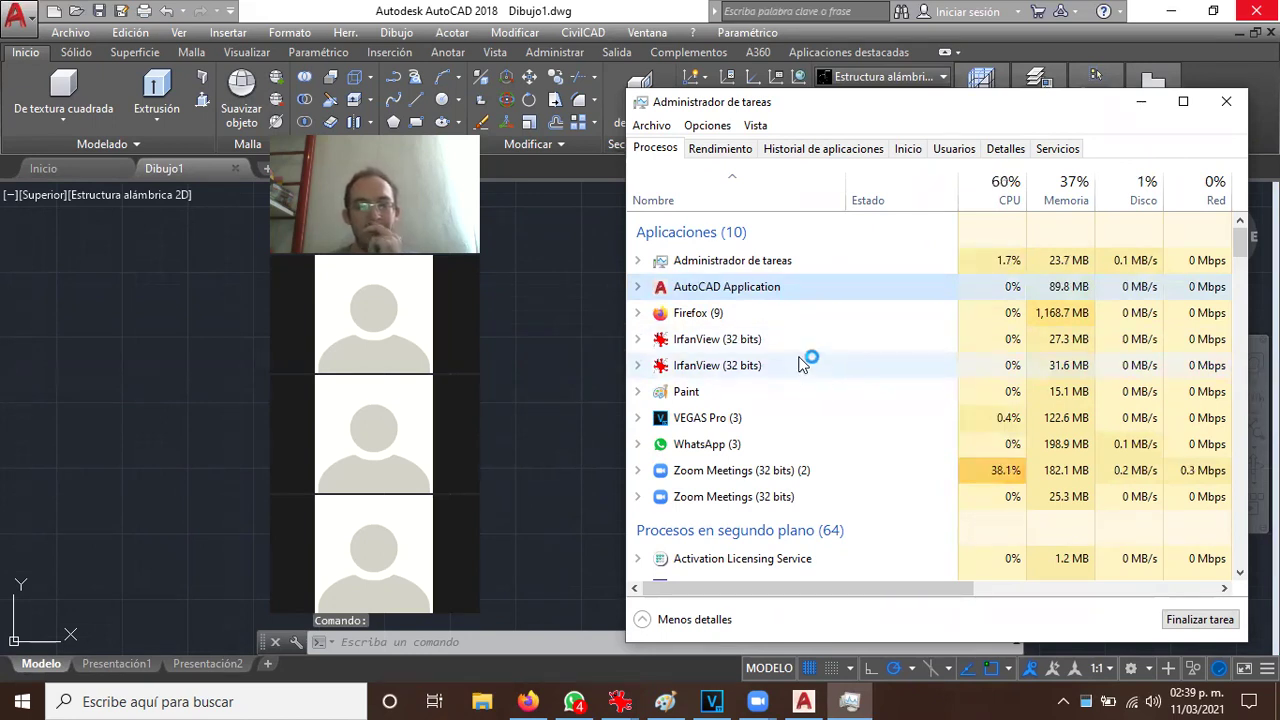
{"action": "scroll", "coordinate": [796, 366], "scroll_direction": "down", "scroll_amount": 2}
{"action": "scroll", "coordinate": [800, 364], "scroll_direction": "down", "scroll_amount": 1}
{"action": "scroll", "coordinate": [805, 360], "scroll_direction": "down", "scroll_amount": 1}
{"action": "scroll", "coordinate": [806, 395], "scroll_direction": "down", "scroll_amount": 2}
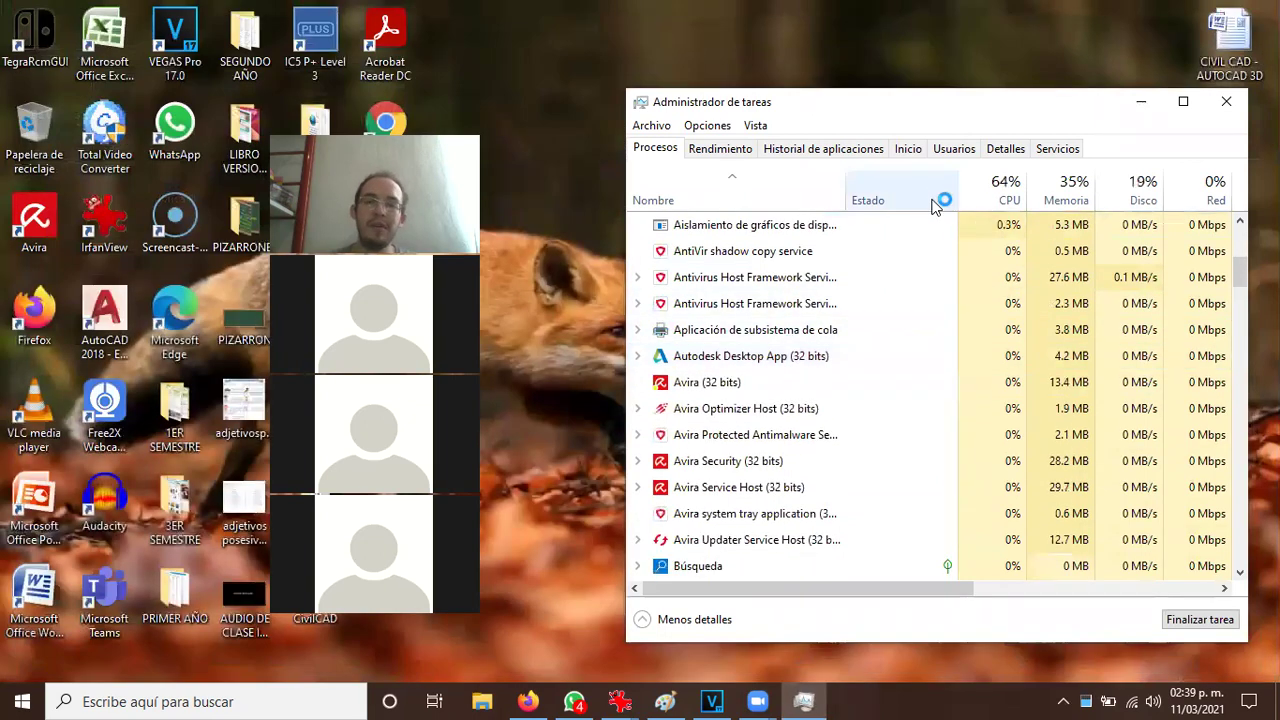
{"action": "left_click", "coordinate": [1226, 101]}
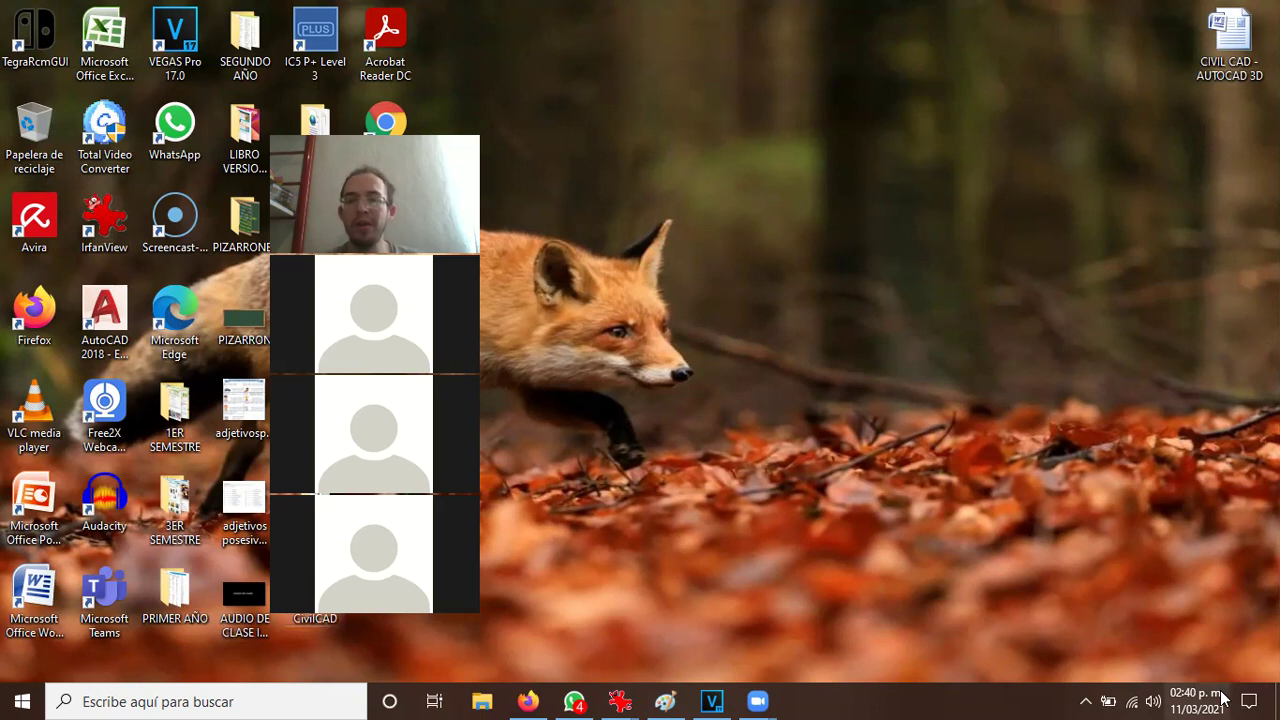
{"action": "left_click", "coordinate": [1218, 700]}
{"action": "left_click", "coordinate": [754, 385]}
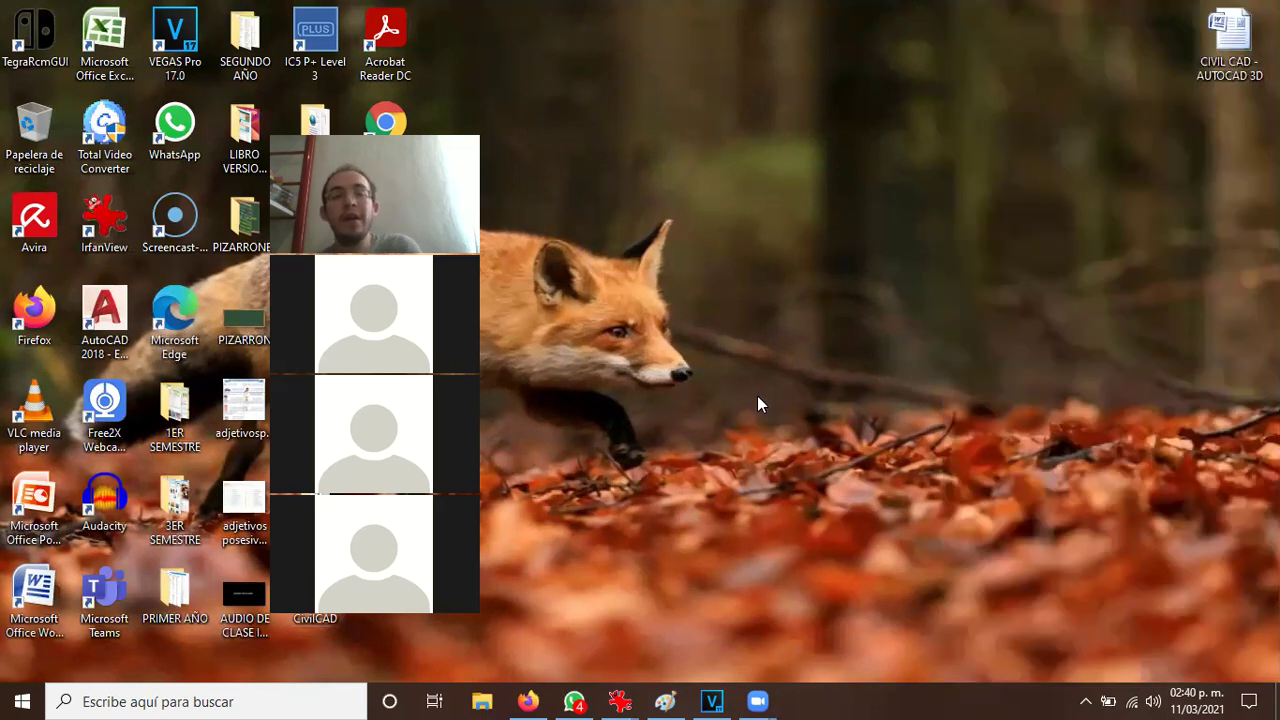